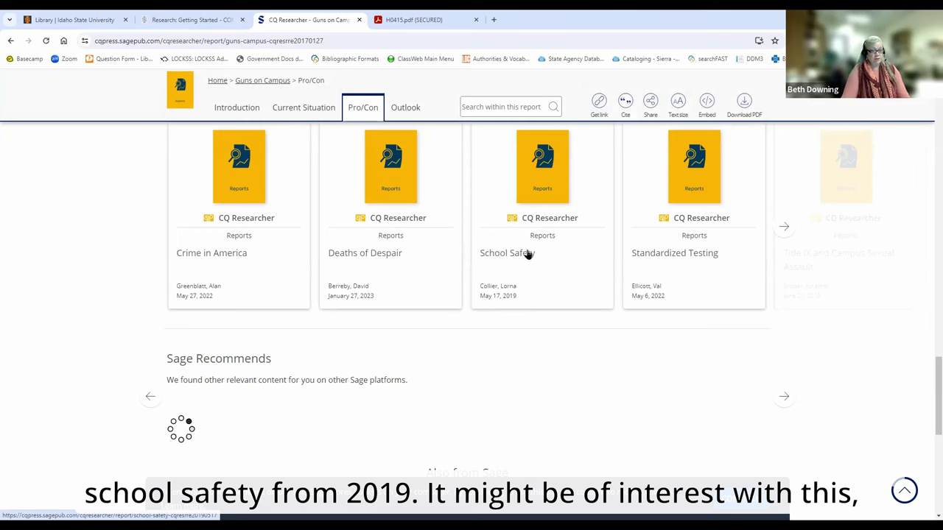
Open the Outlook section of the Guns on Campus report and look over its subsections
scroll(831, 307, "up", 5)
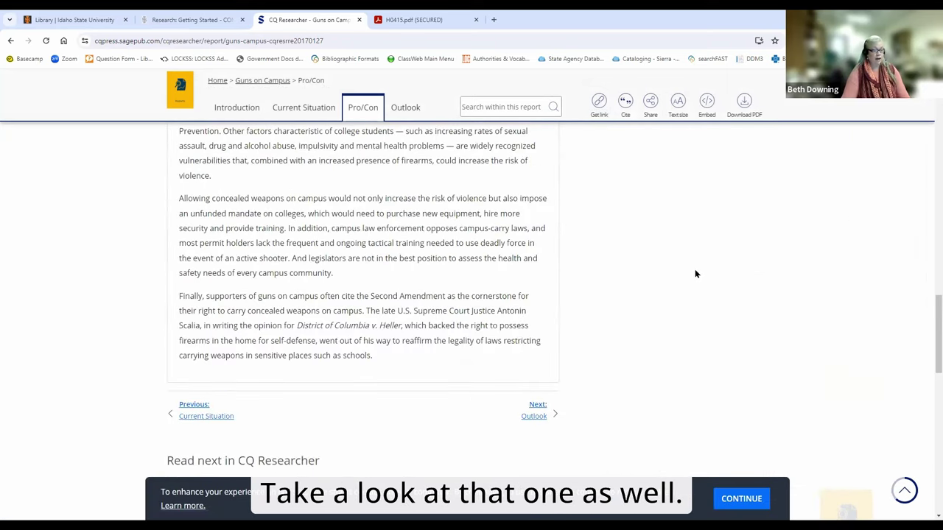
scroll(694, 274, "up", 3)
scroll(701, 271, "up", 3)
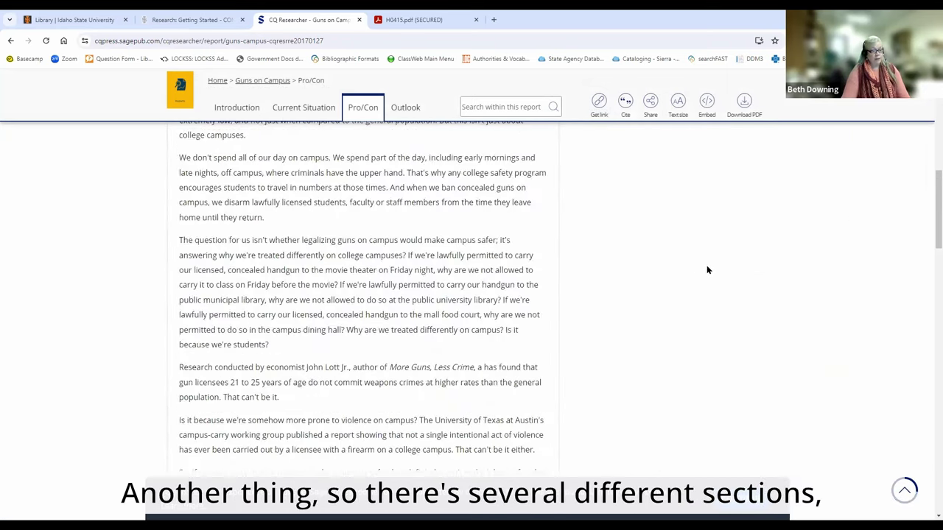
scroll(706, 270, "up", 5)
scroll(748, 262, "down", 3)
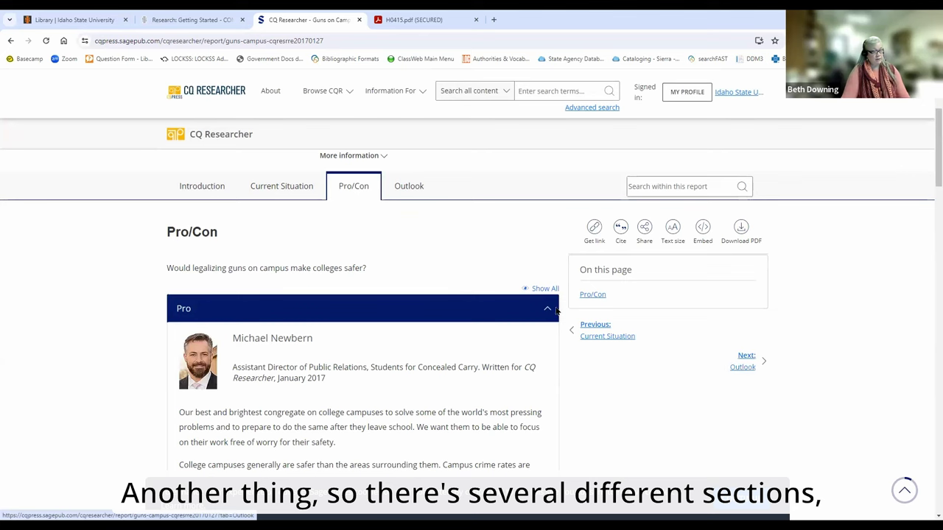
left_click(408, 187)
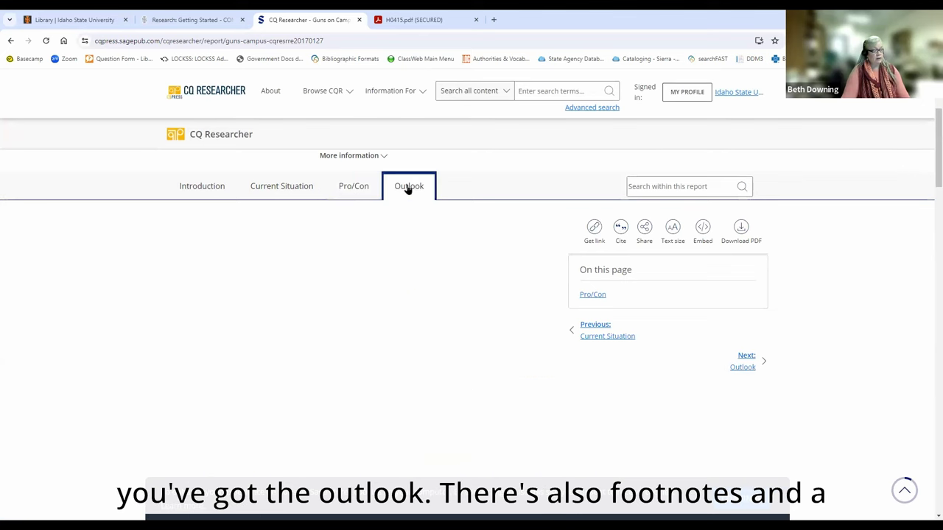
scroll(454, 211, "down", 3)
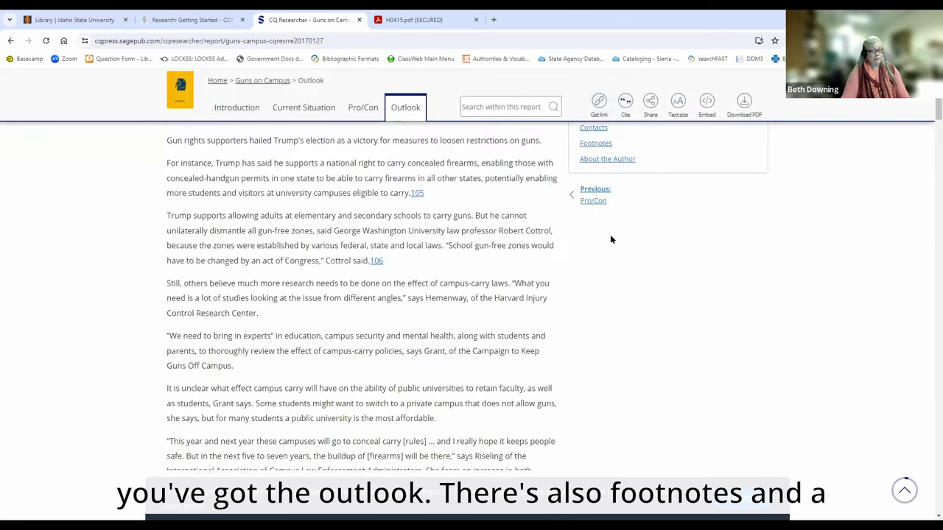
scroll(615, 233, "up", 3)
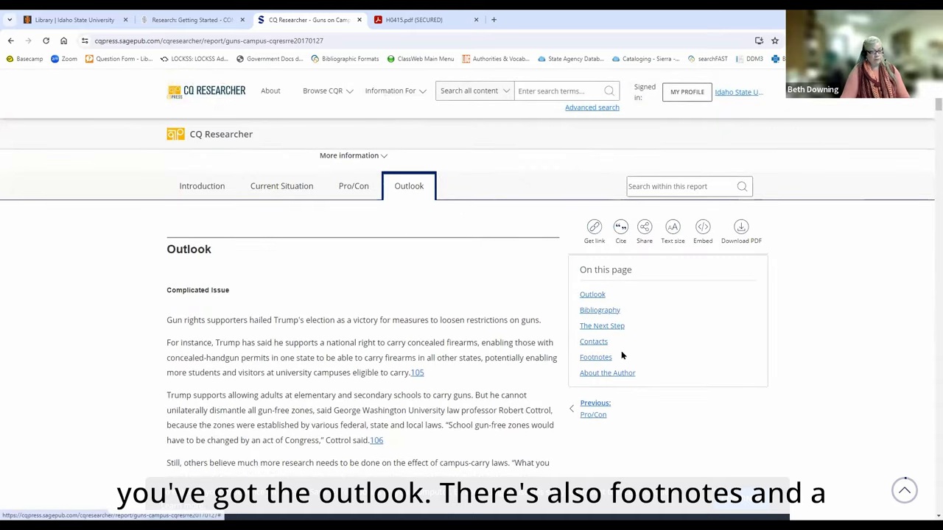
Go to the report's Bibliography and look through its listed books and articles
left_click(599, 310)
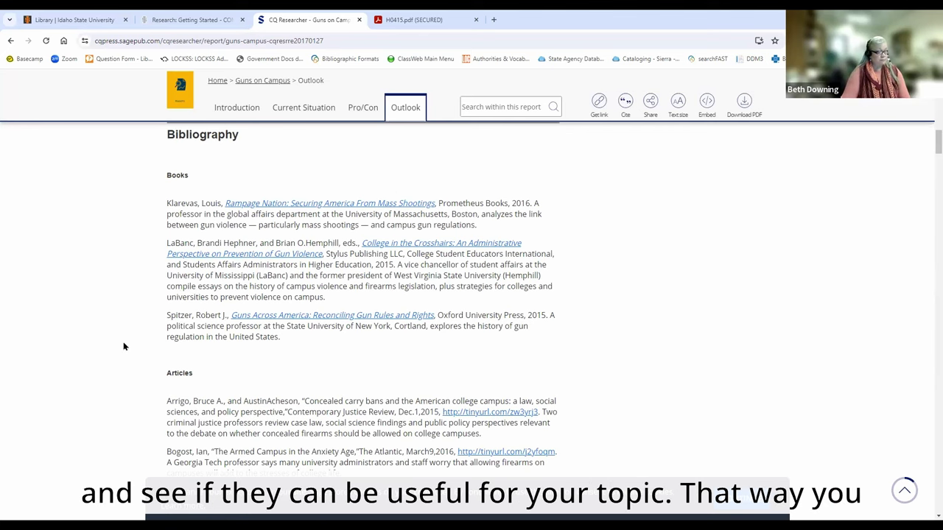
scroll(124, 345, "down", 3)
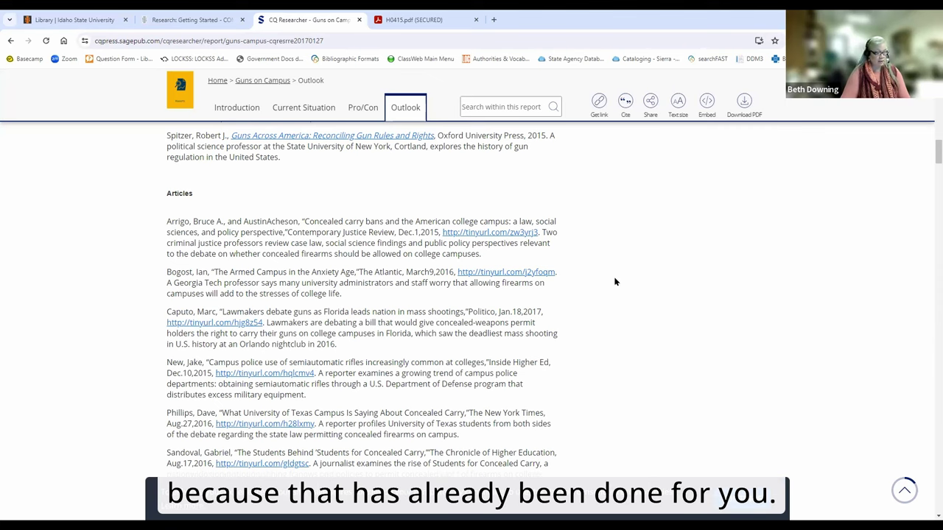
scroll(615, 281, "up", 15)
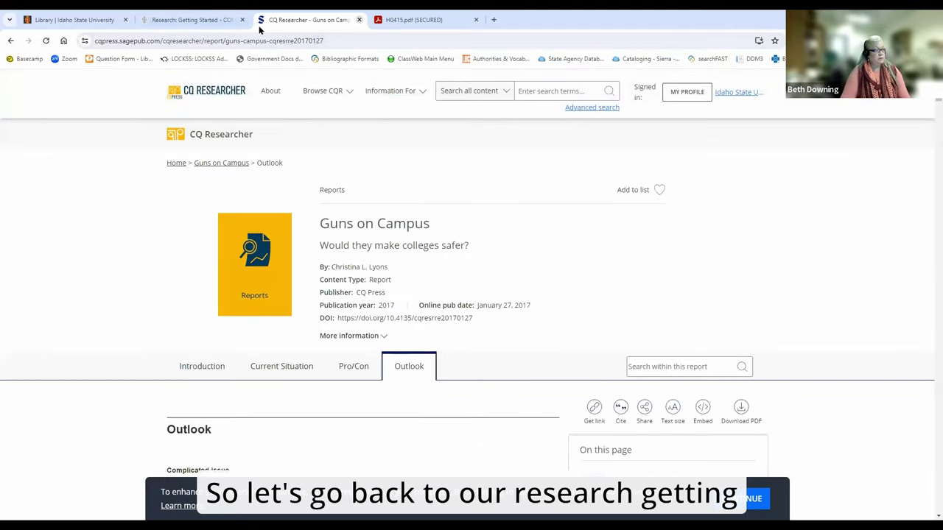
Close the CQ Researcher report and review the research guide's Reports and Plan Your Search Using Keywords sections
key("ctrl+w")
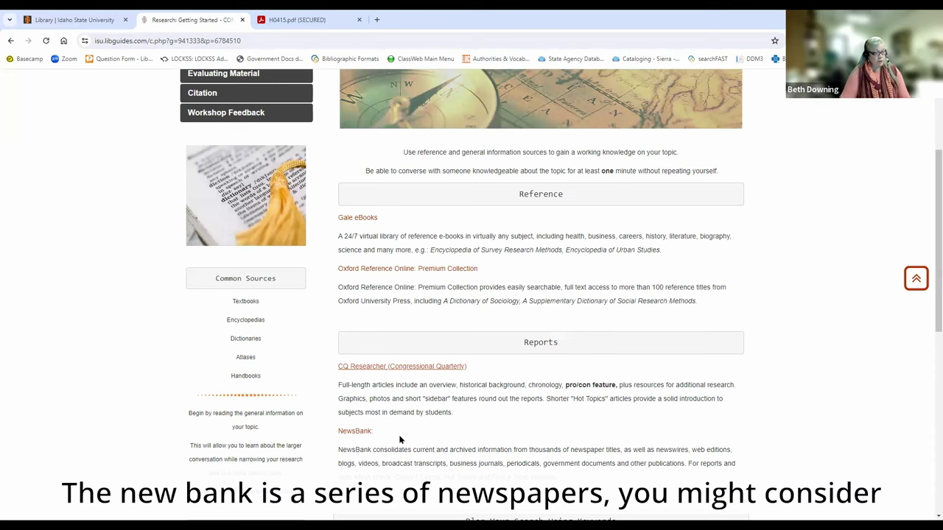
scroll(484, 416, "down", 3)
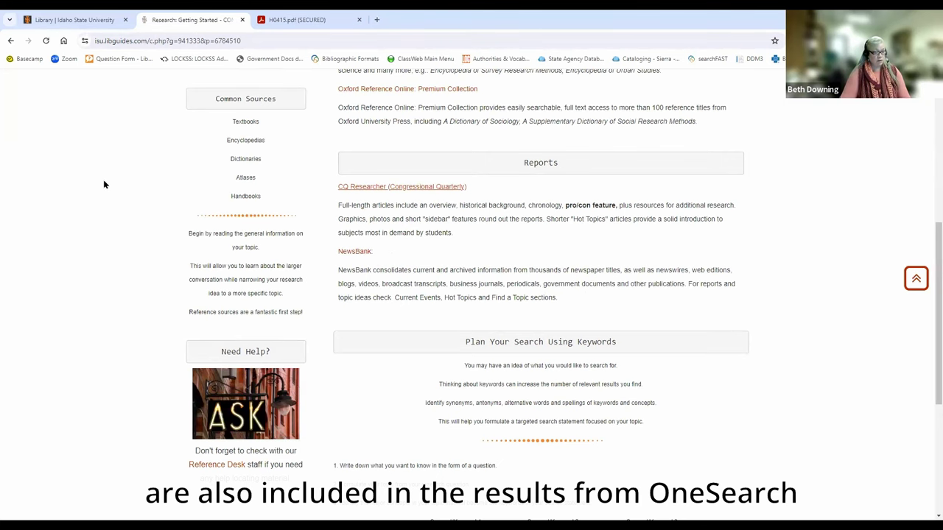
scroll(104, 185, "down", 3)
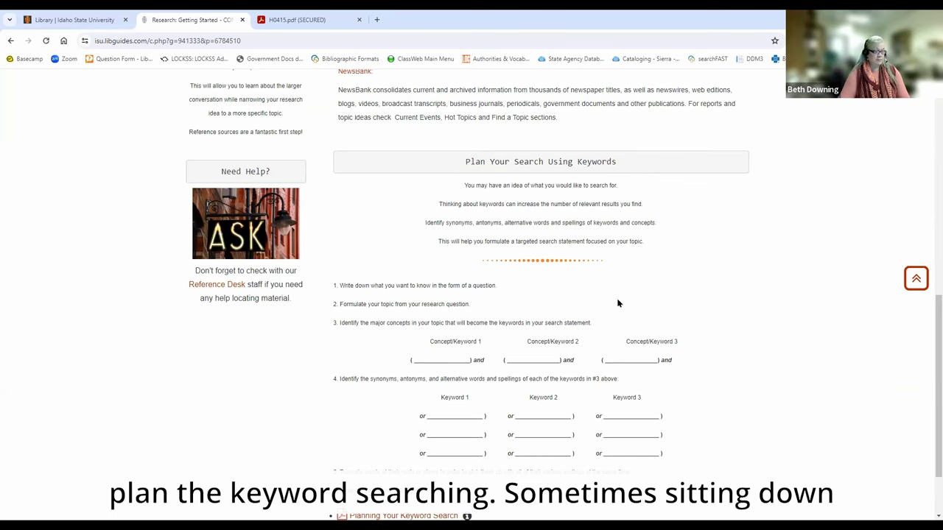
scroll(696, 295, "down", 2)
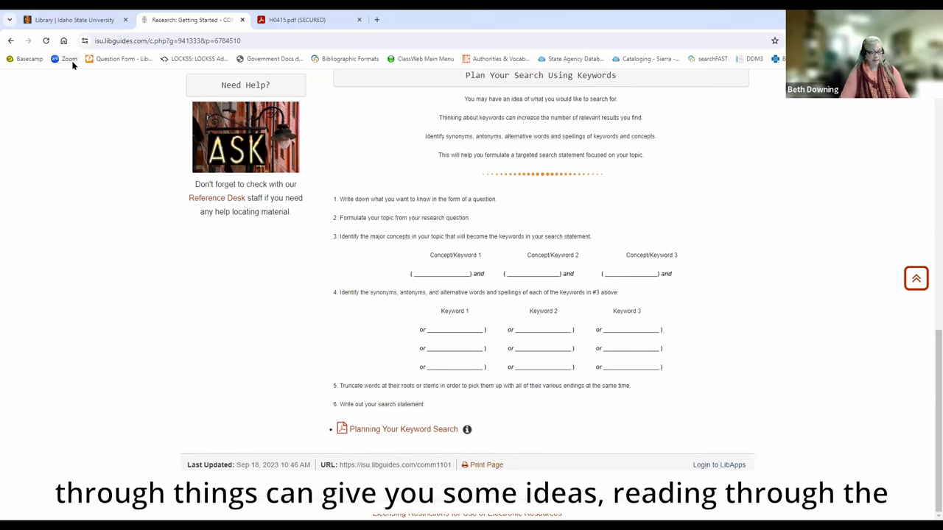
Run a OneSearch query from the Idaho State University library home page for the exact phrase "concealed carry"
left_click(68, 21)
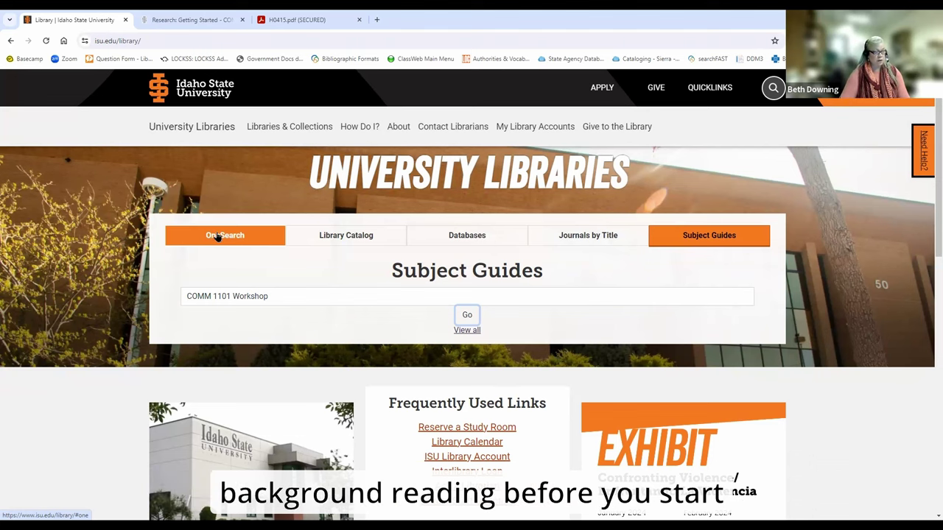
left_click(217, 236)
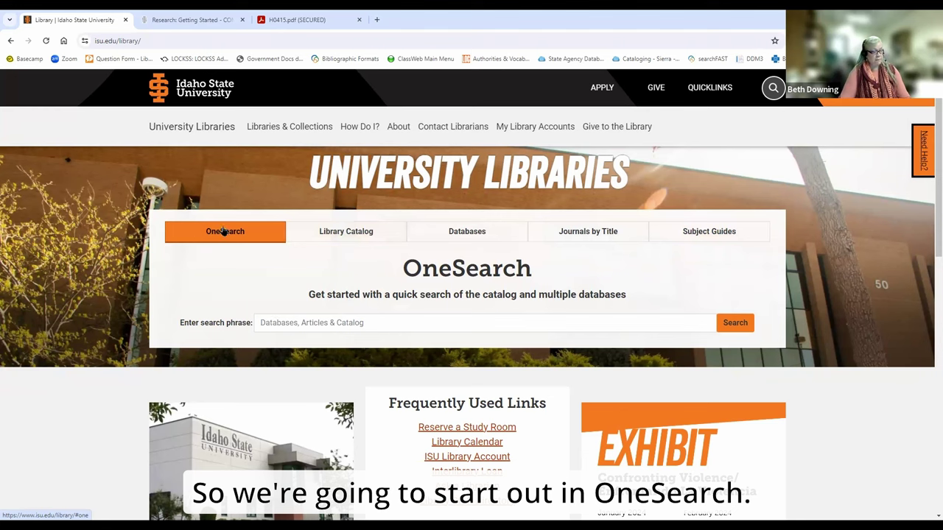
left_click(275, 323)
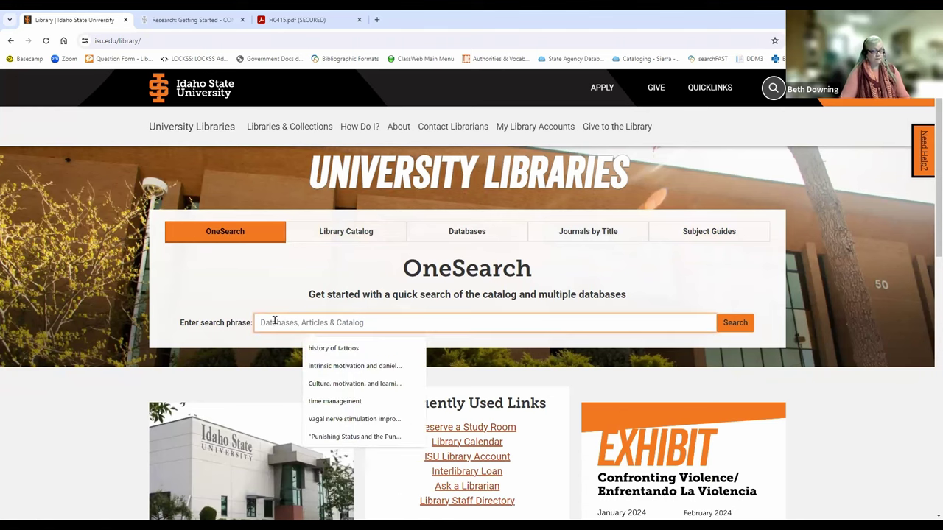
type("\"")
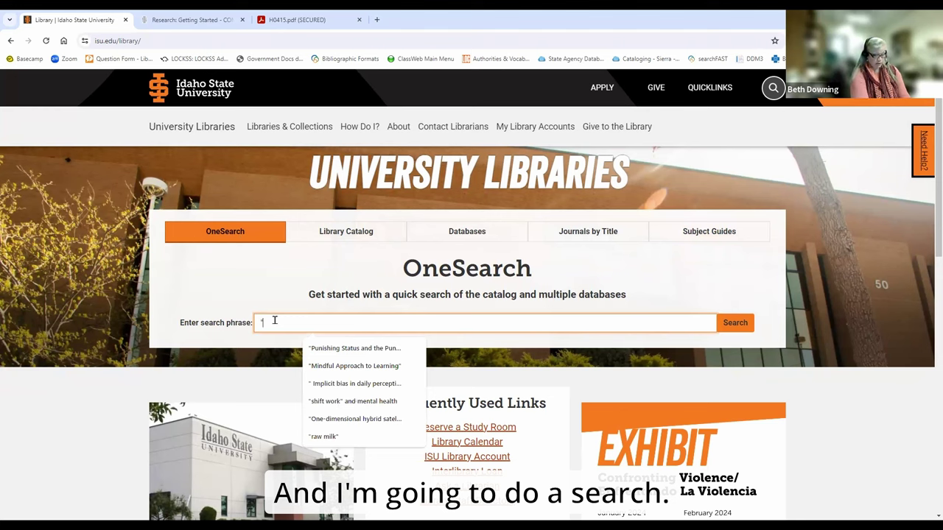
type("concealed carry")
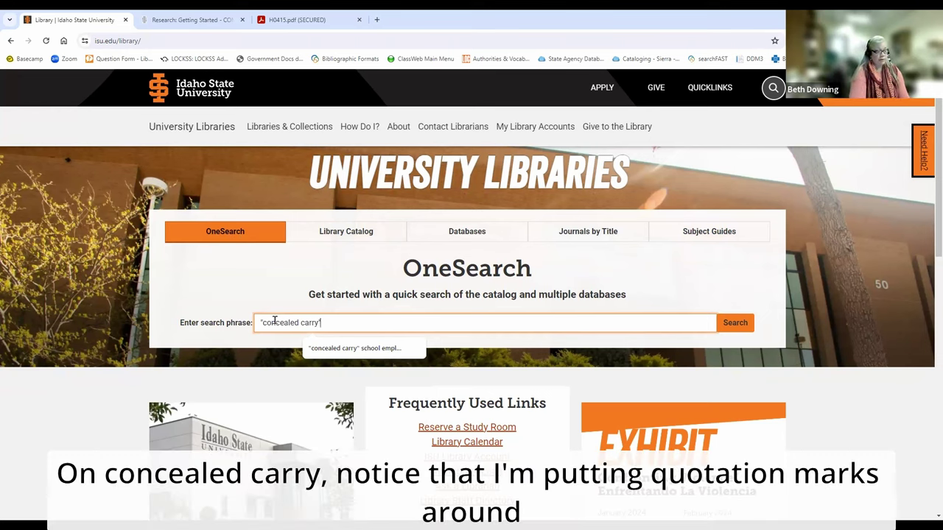
type("\"")
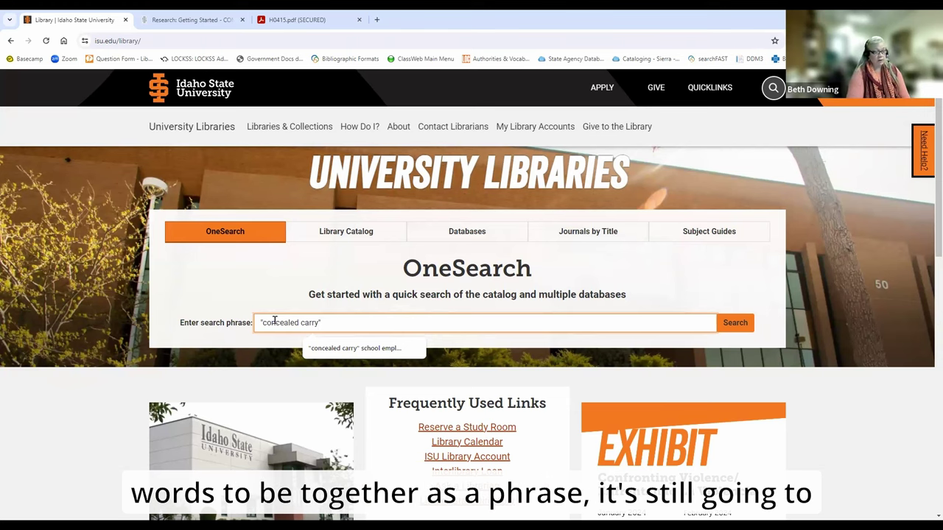
left_click(735, 324)
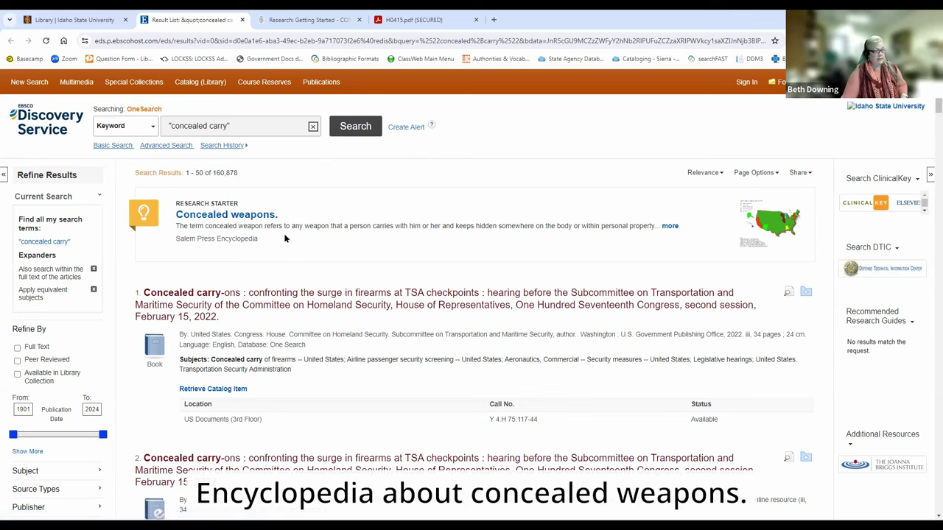
Open the Concealed weapons research starter, read through it to its bibliography, and return to the result list
left_click(250, 215)
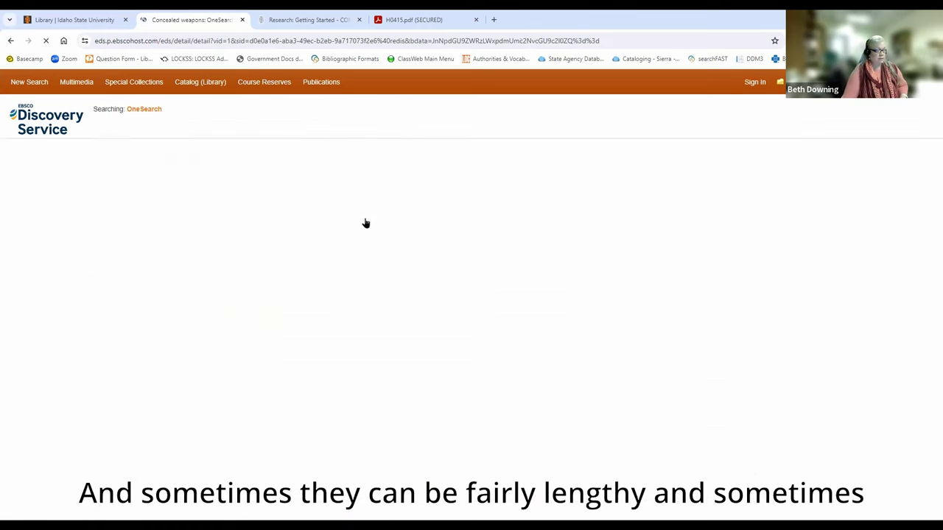
scroll(496, 241, "down", 5)
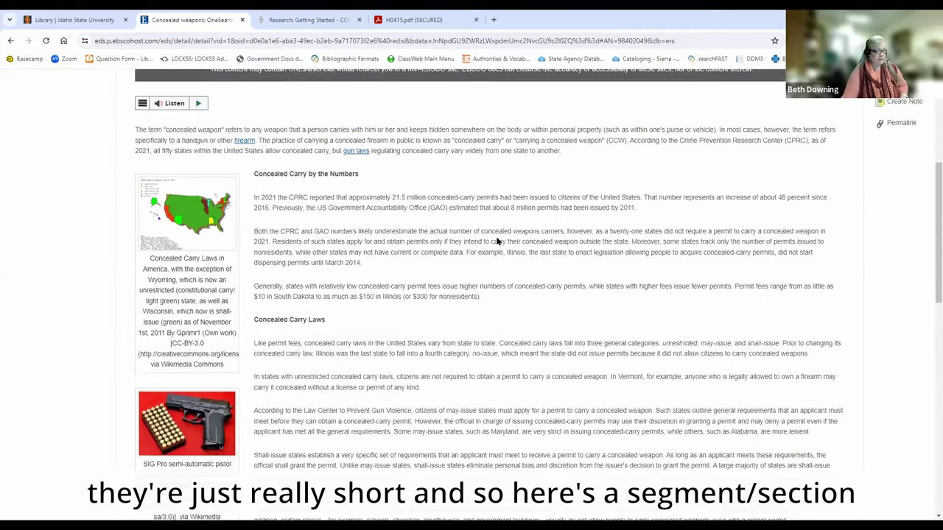
scroll(533, 238, "down", 2)
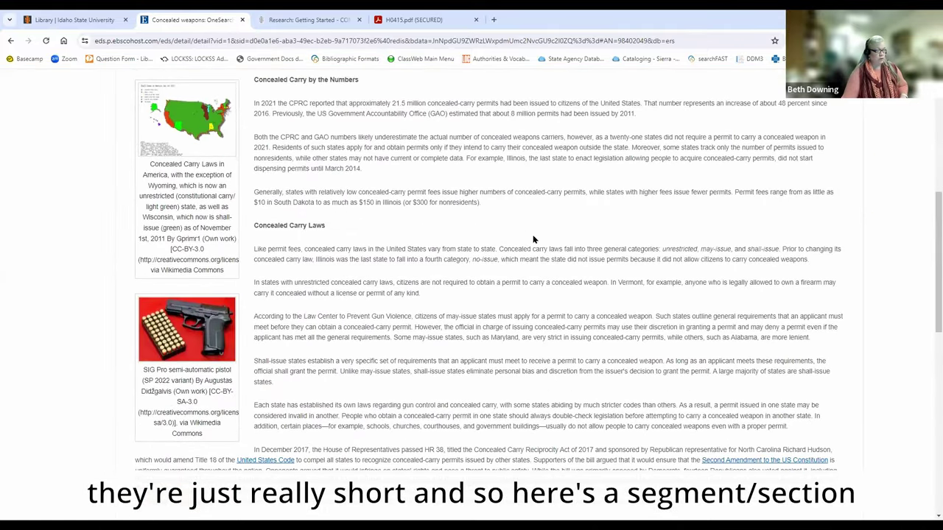
scroll(364, 164, "up", 2)
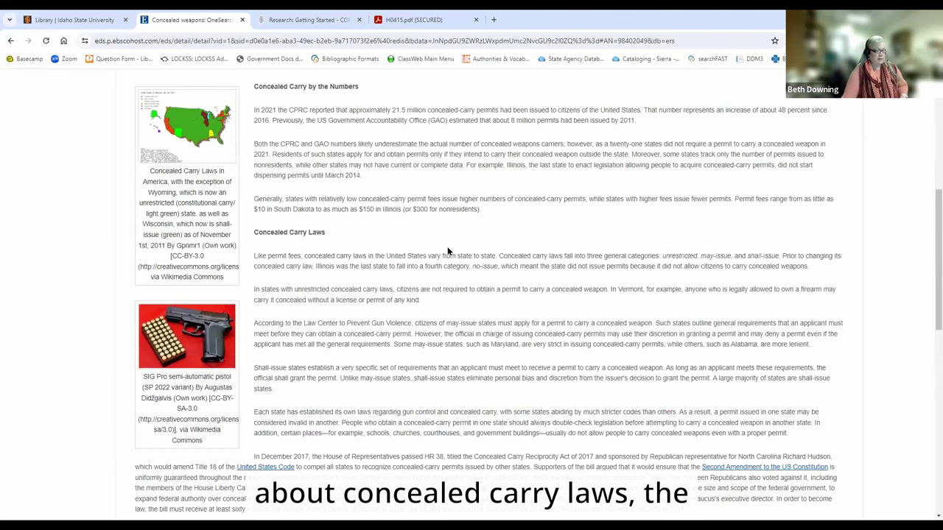
scroll(524, 295, "down", 3)
scroll(523, 293, "down", 3)
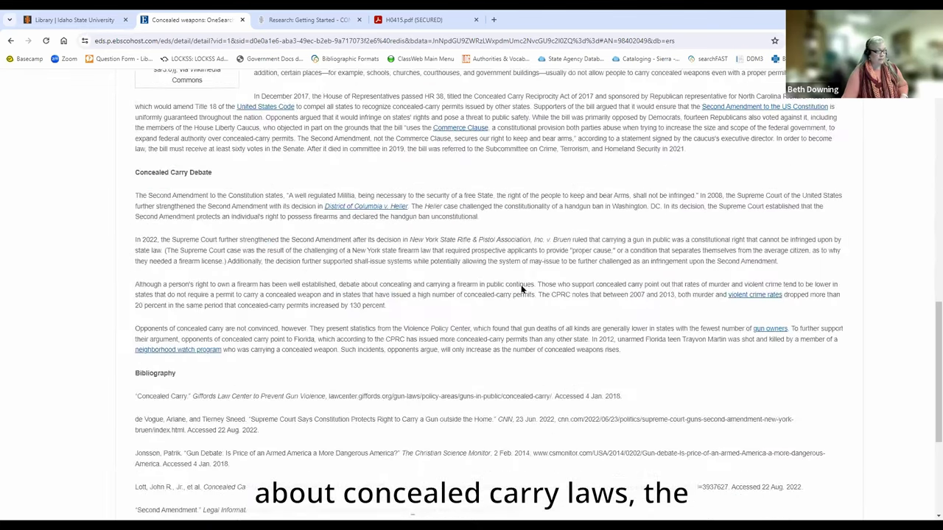
scroll(493, 262, "down", 3)
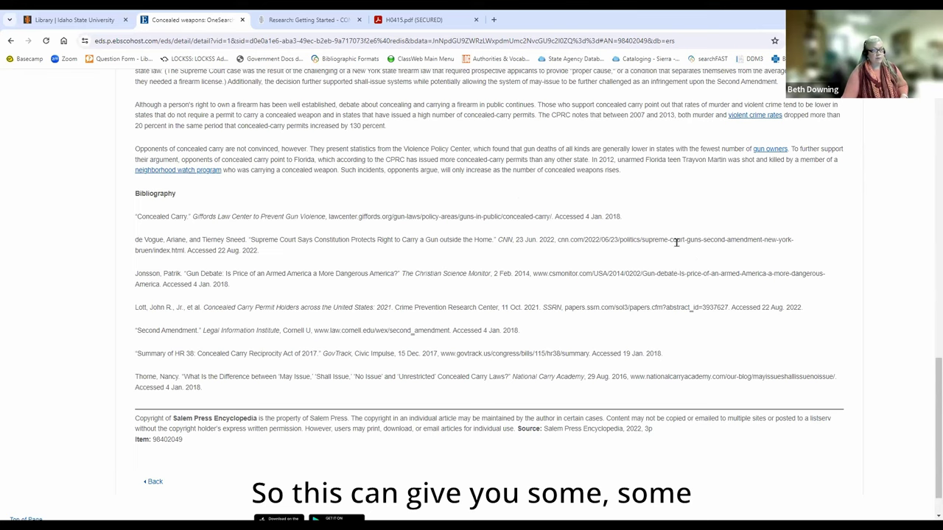
scroll(674, 241, "up", 15)
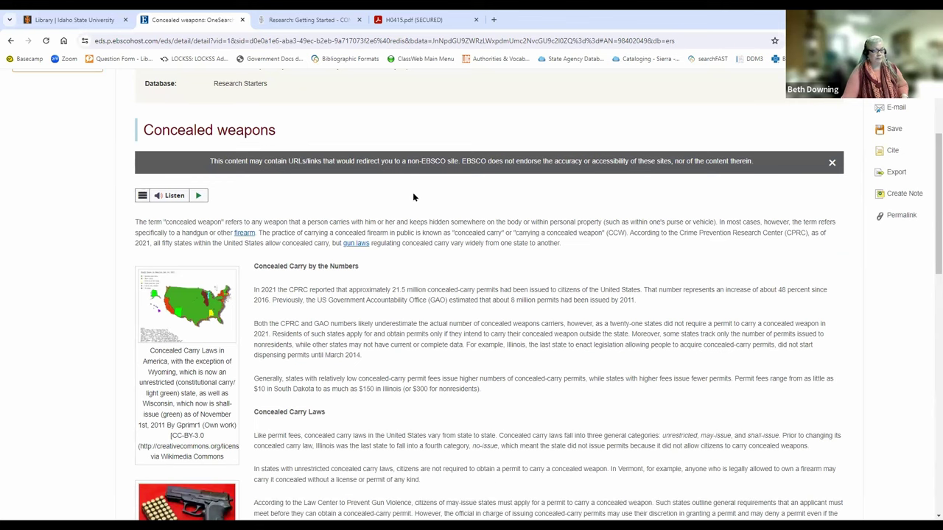
scroll(412, 194, "up", 3)
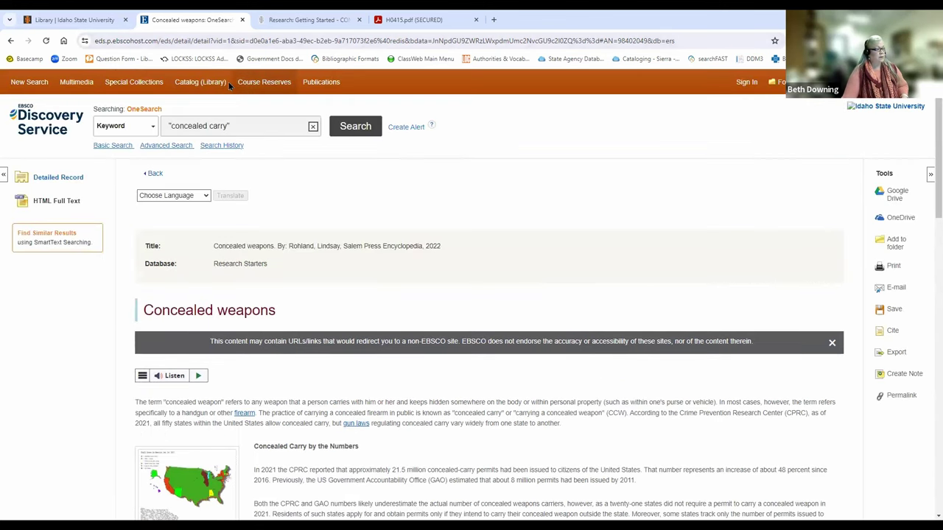
left_click(11, 41)
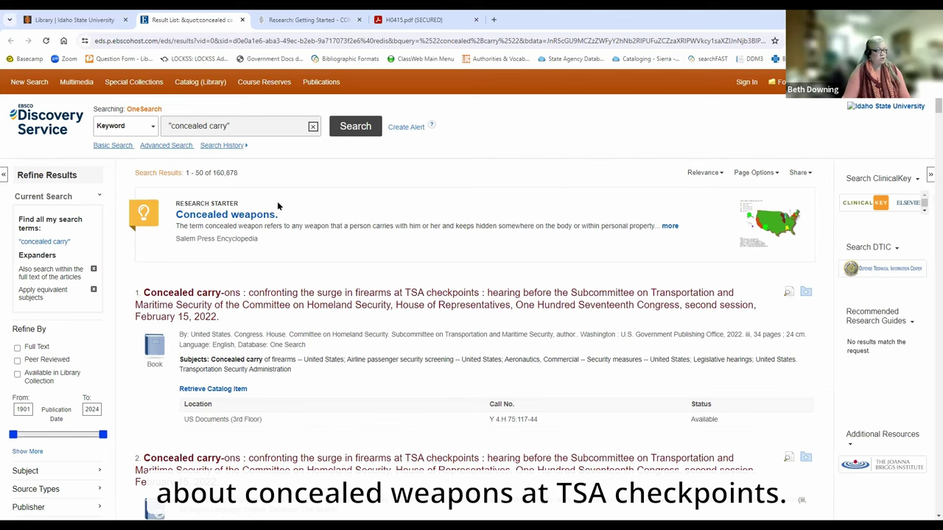
Narrow the search to "concealed carry" schools employees and look through the first results
left_click(255, 126)
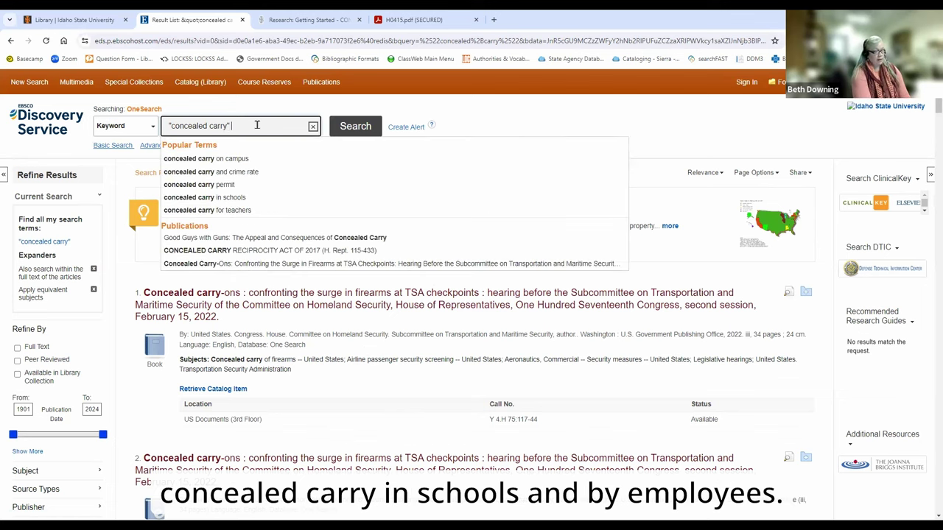
type("schools")
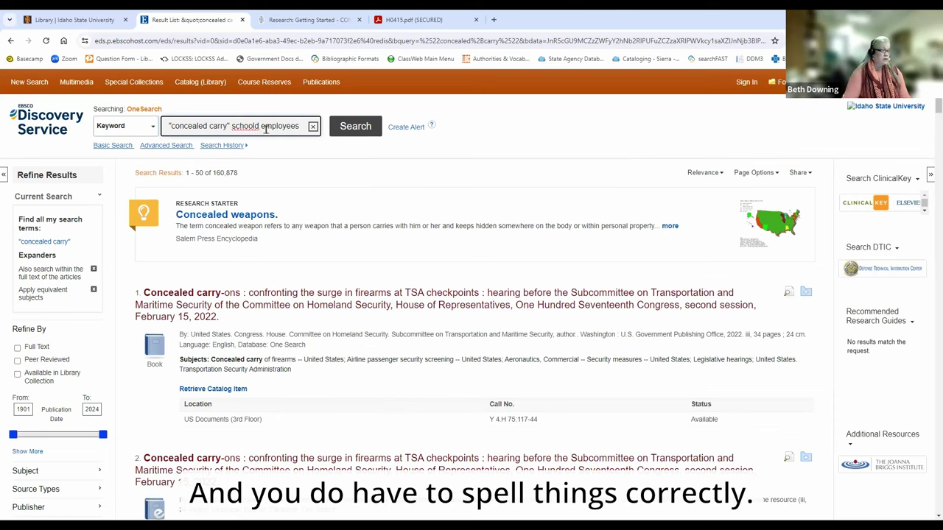
key("BackSpace")
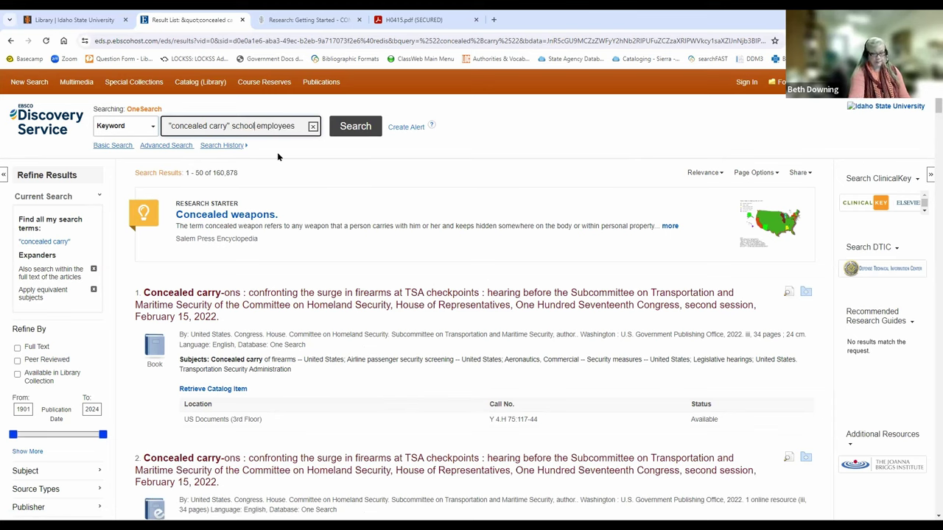
key("Return")
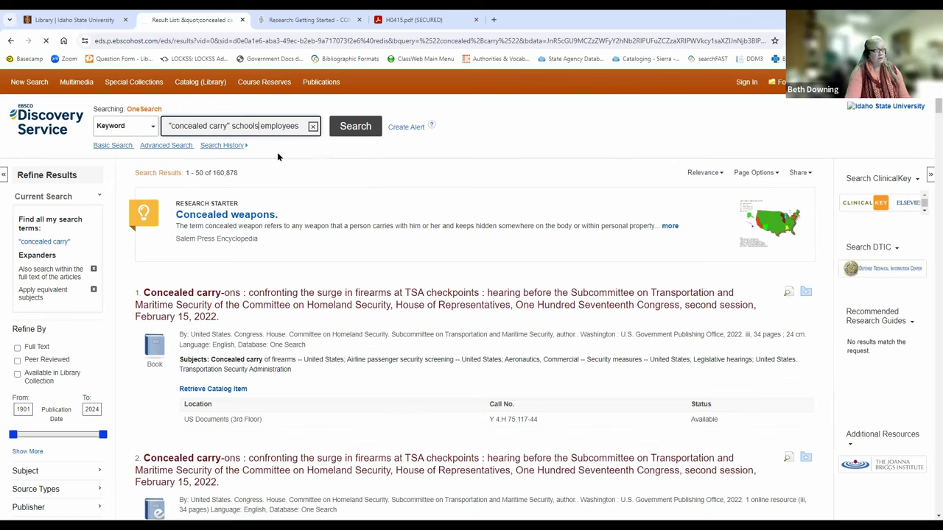
left_click(345, 129)
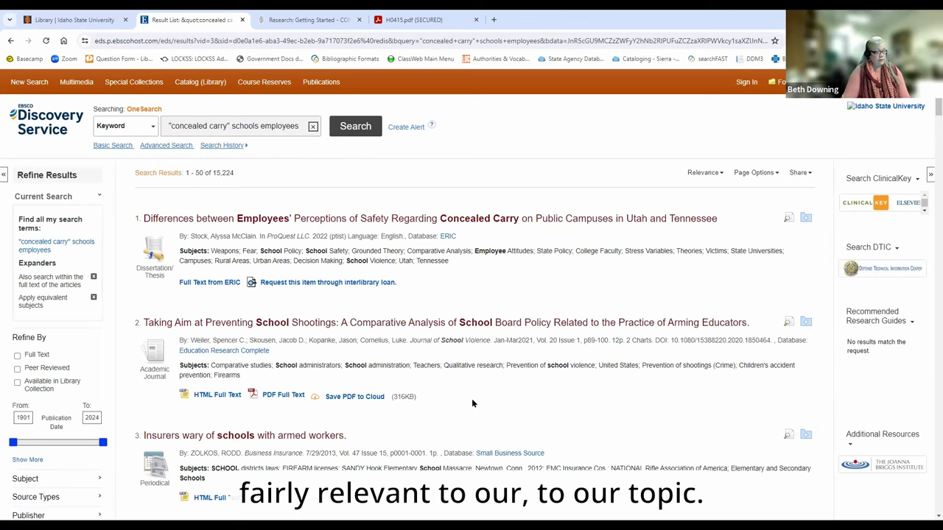
scroll(472, 394, "down", 3)
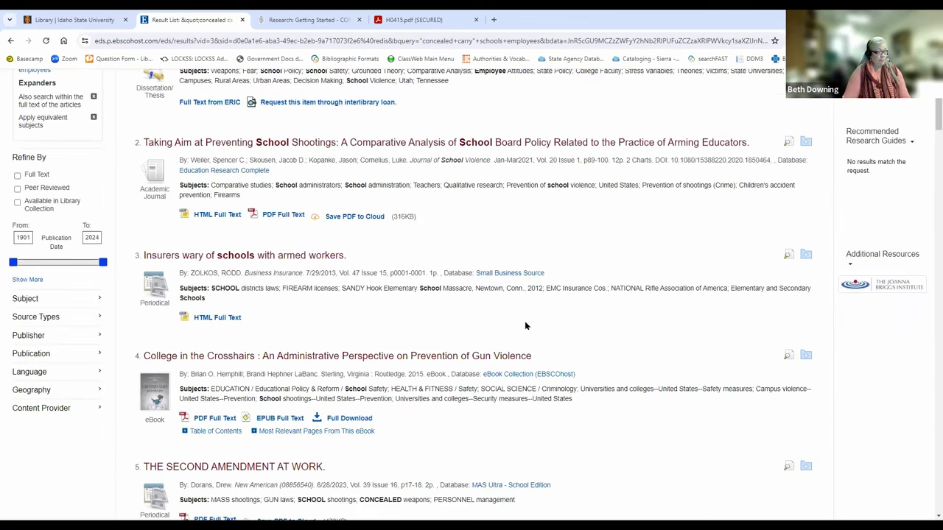
Look through the results for "concealed carry" schools employees and examine the subject terms of the first result, highlighting School Safety
scroll(525, 324, "down", 3)
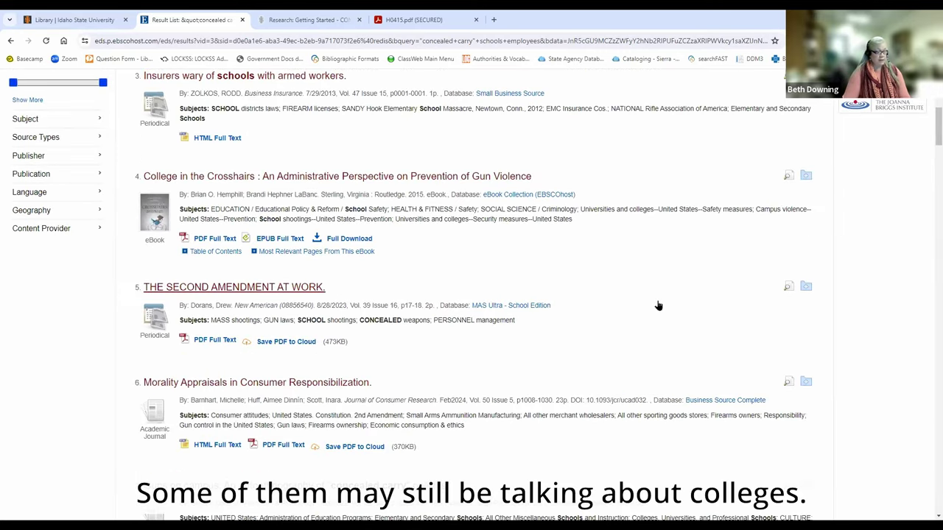
scroll(658, 305, "down", 3)
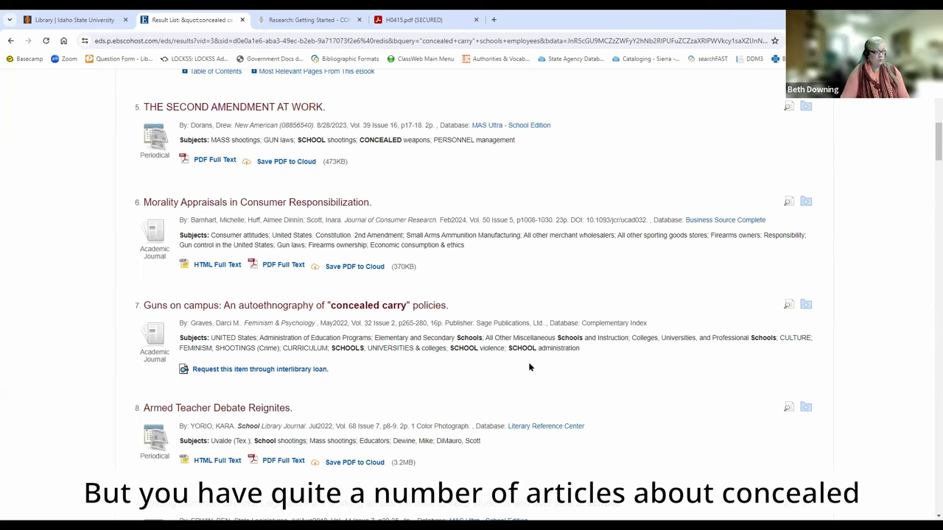
scroll(528, 363, "up", 7)
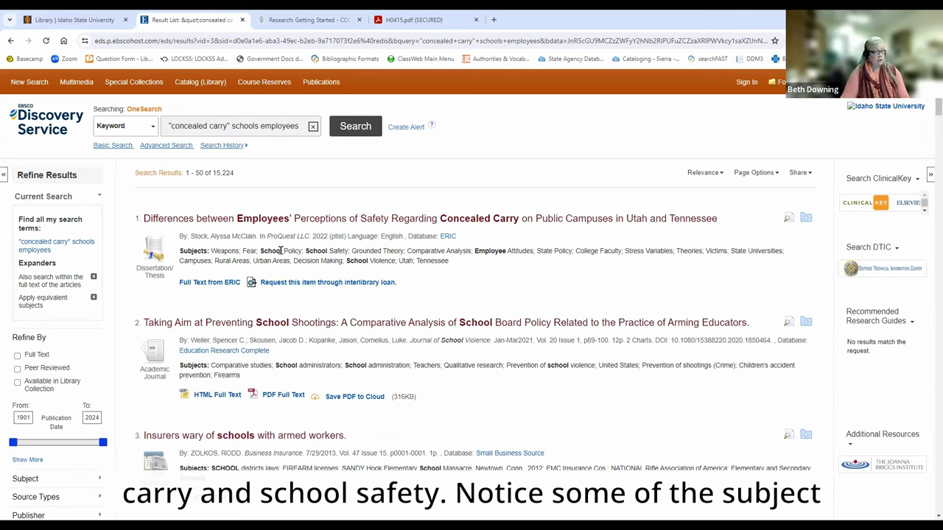
left_click_drag(261, 250, 328, 251)
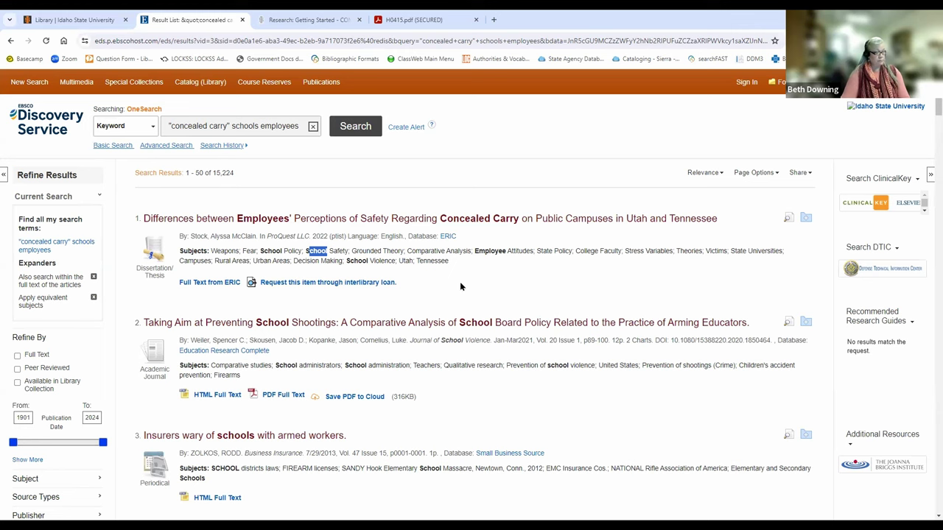
Open the ERIC full text of the Utah and Tennessee concealed carry dissertation and skim its title, approval and acknowledgement pages
left_click(212, 284)
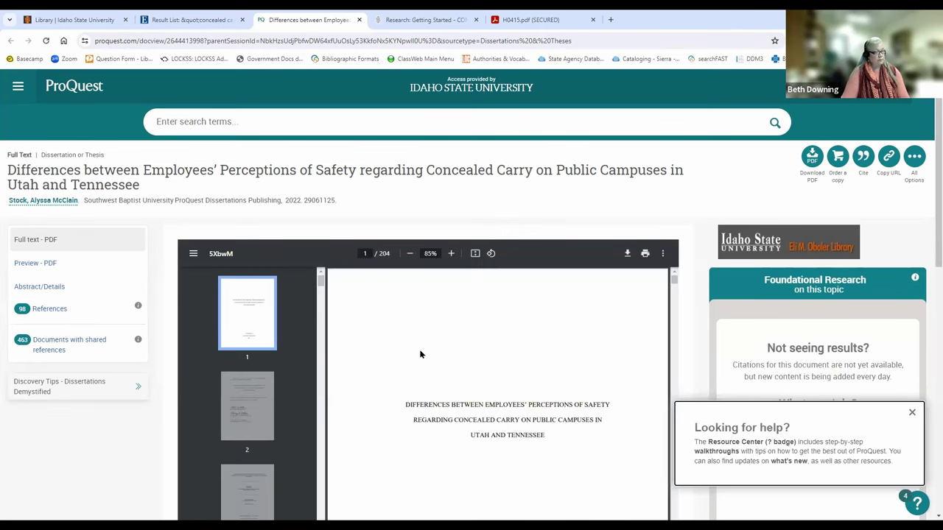
scroll(420, 353, "down", 3)
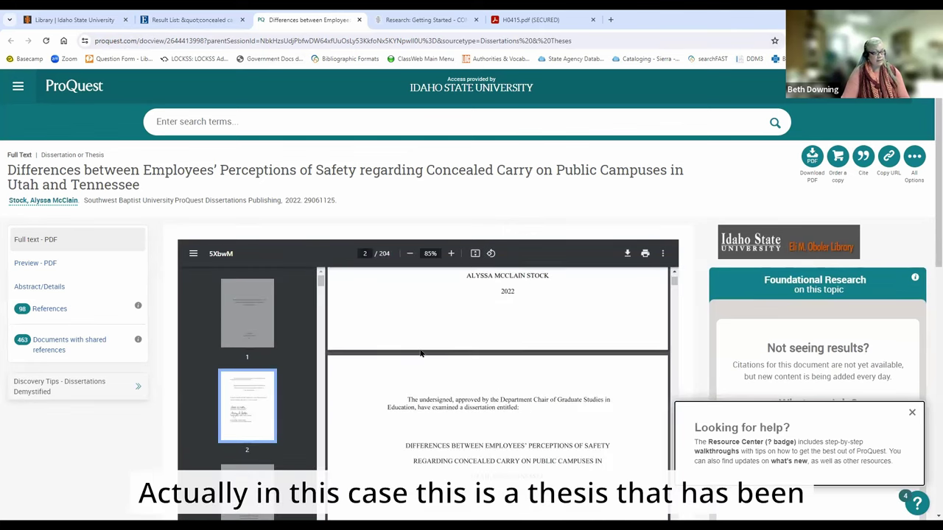
scroll(420, 353, "down", 2)
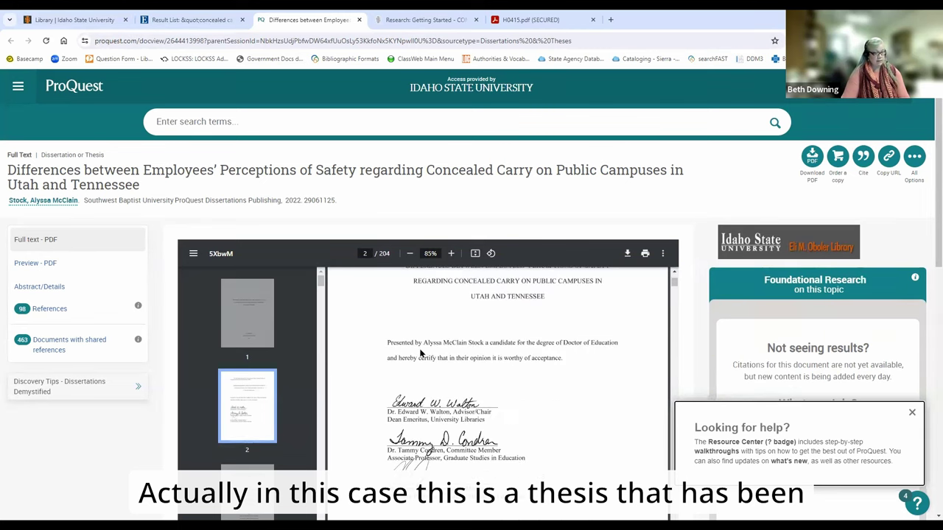
scroll(523, 362, "down", 3)
scroll(523, 362, "down", 3)
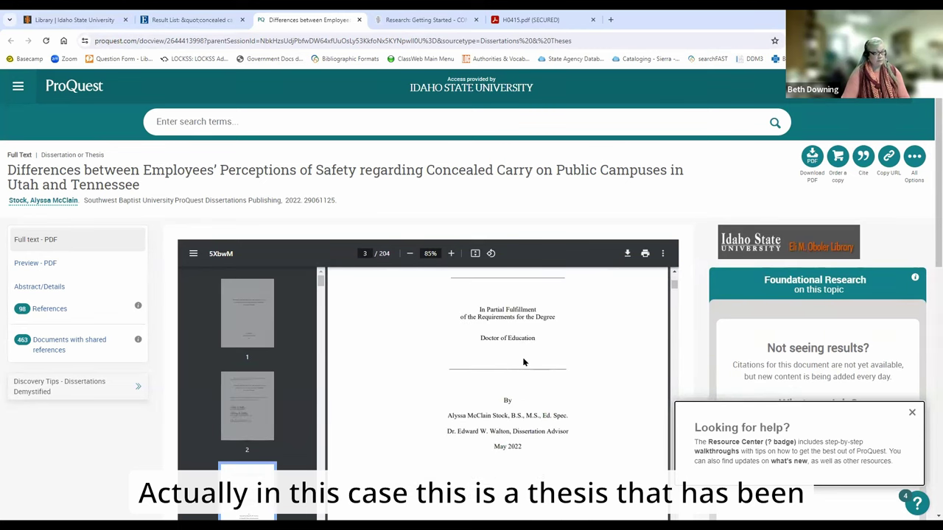
scroll(416, 401, "down", 12)
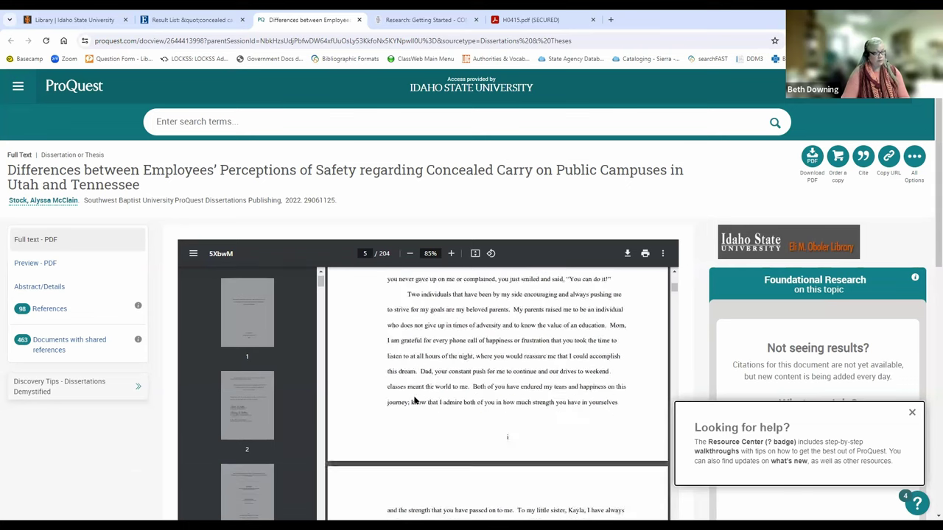
Examine the dissertation's table of contents, from the school shooting history and gun control sections through to the appendices
scroll(379, 383, "down", 10)
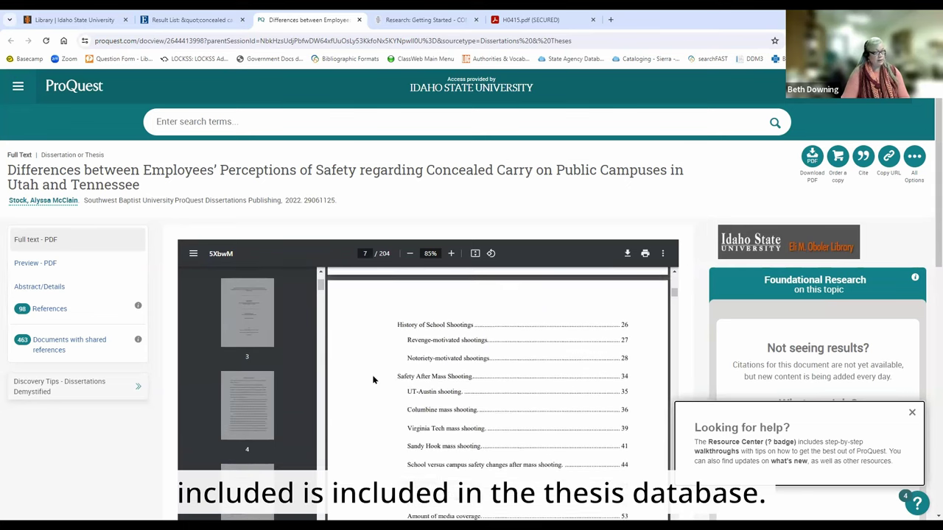
scroll(372, 380, "down", 3)
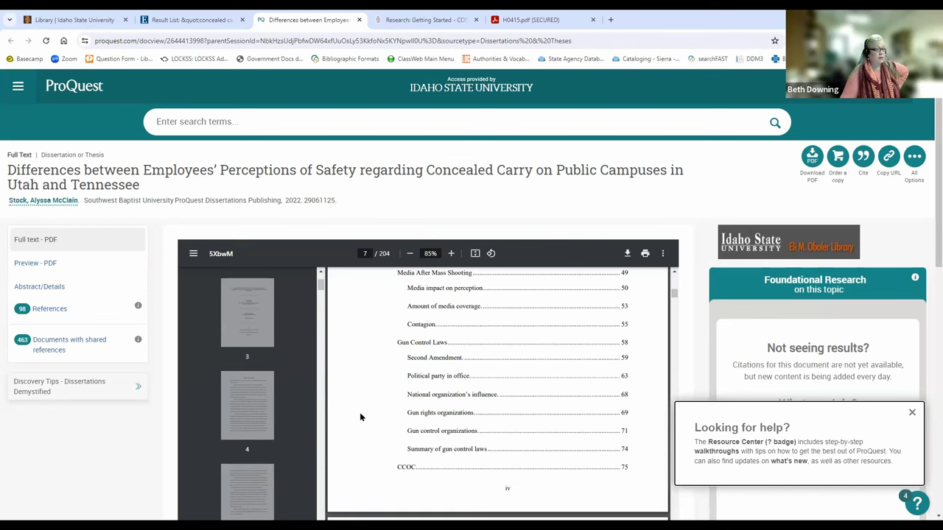
scroll(357, 400, "up", 1)
scroll(357, 401, "up", 6)
scroll(357, 401, "down", 15)
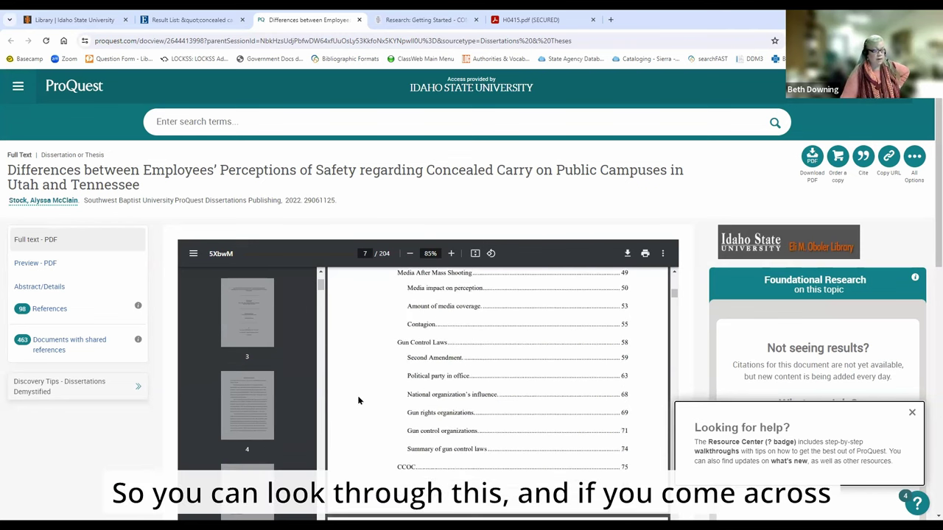
scroll(365, 394, "down", 10)
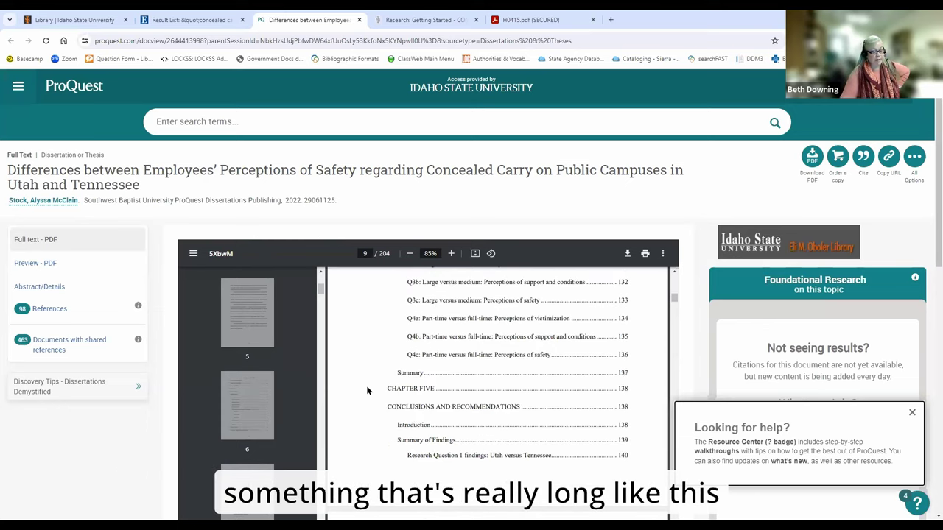
scroll(493, 361, "down", 12)
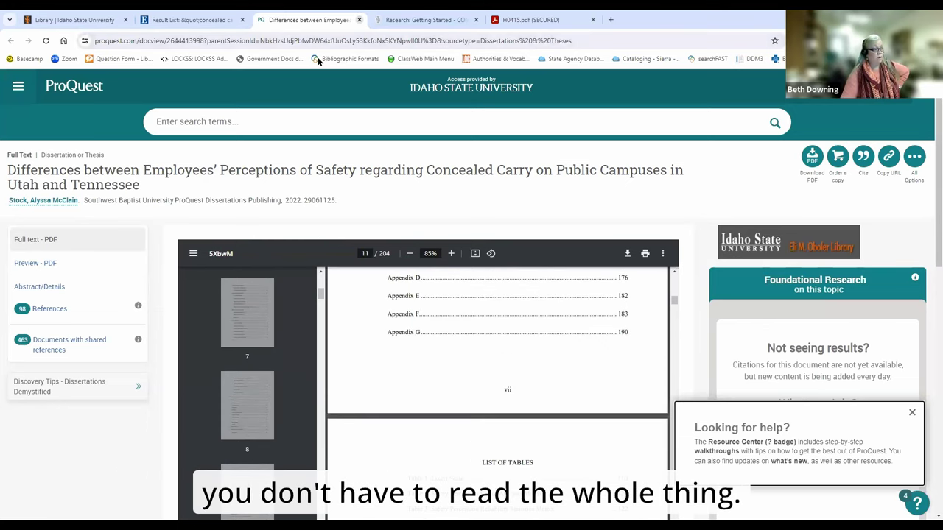
Skim the dissertation's abstract and opening chapter, return to its first page, and close the document
scroll(420, 361, "down", 15)
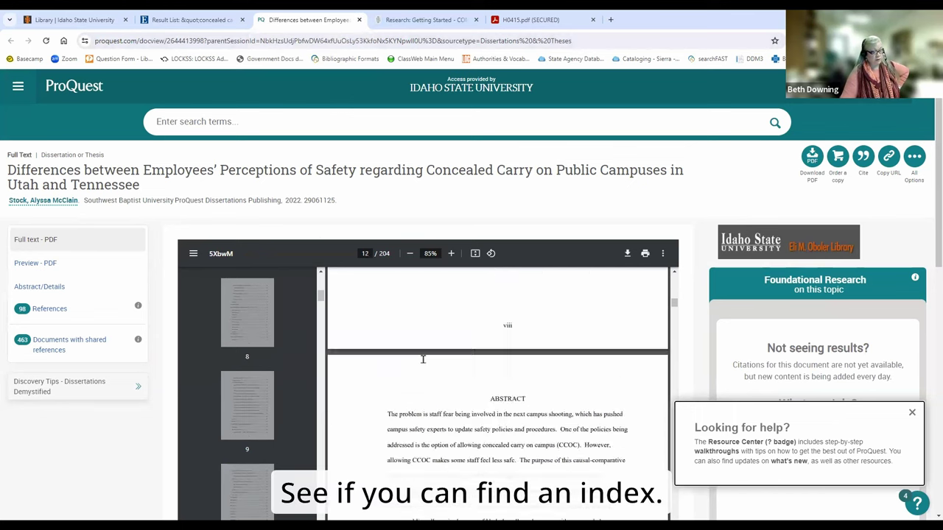
scroll(417, 360, "down", 10)
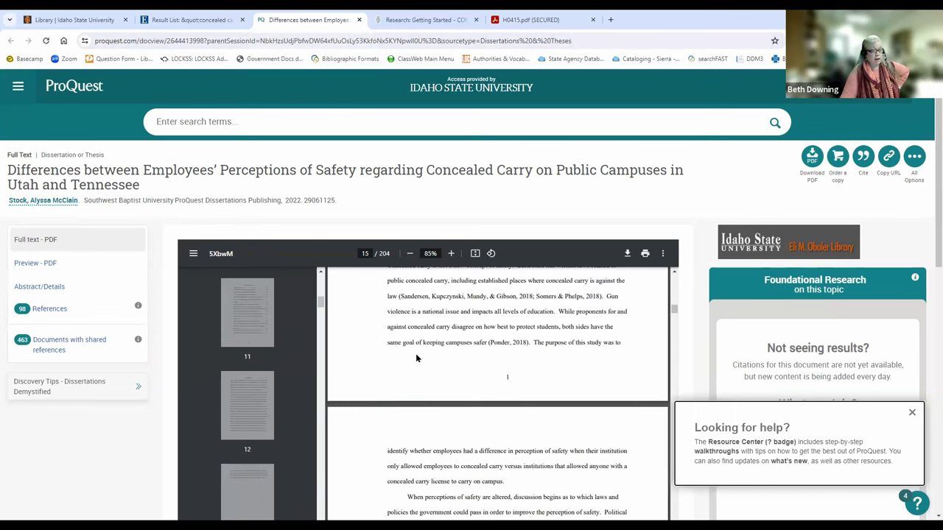
scroll(415, 354, "down", 10)
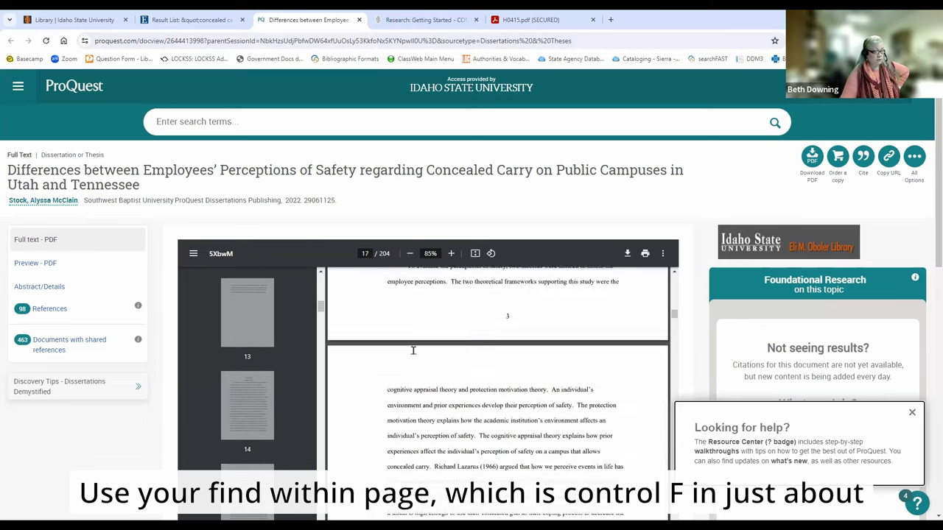
scroll(411, 351, "down", 10)
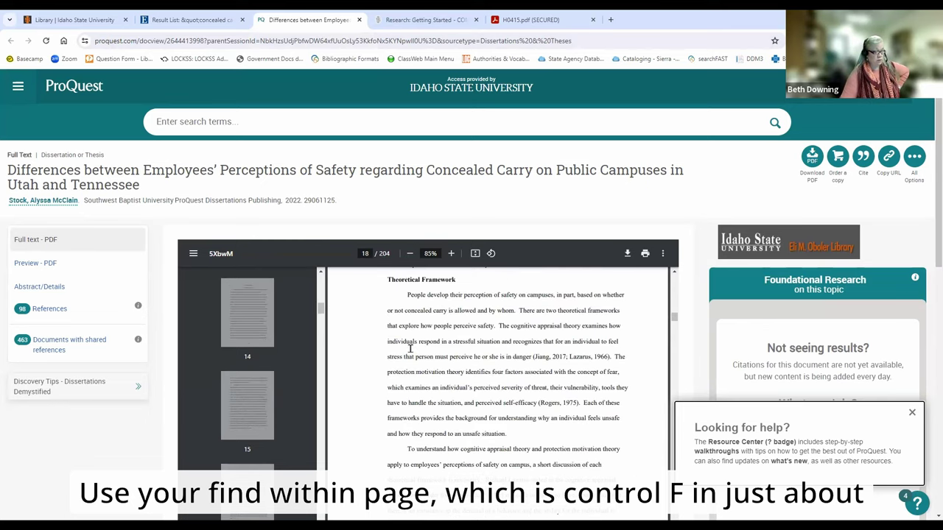
scroll(410, 348, "down", 15)
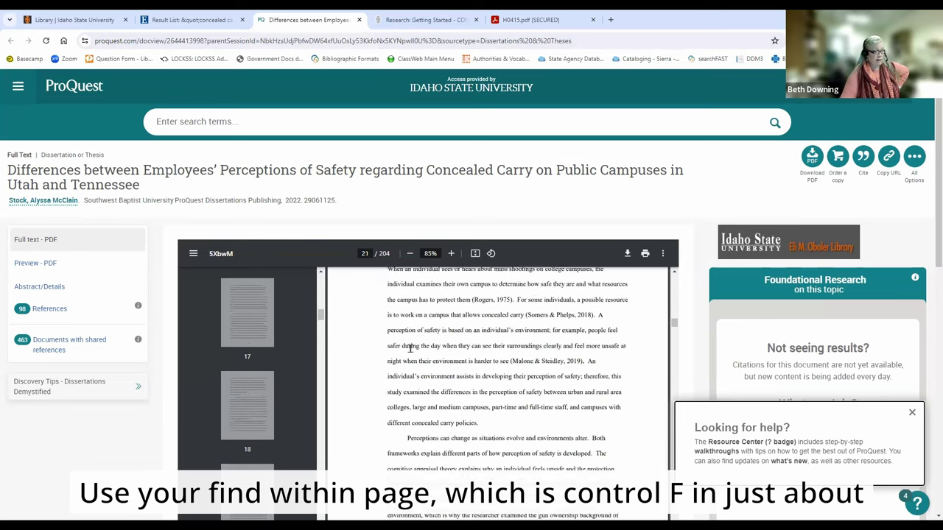
scroll(411, 348, "up", 20)
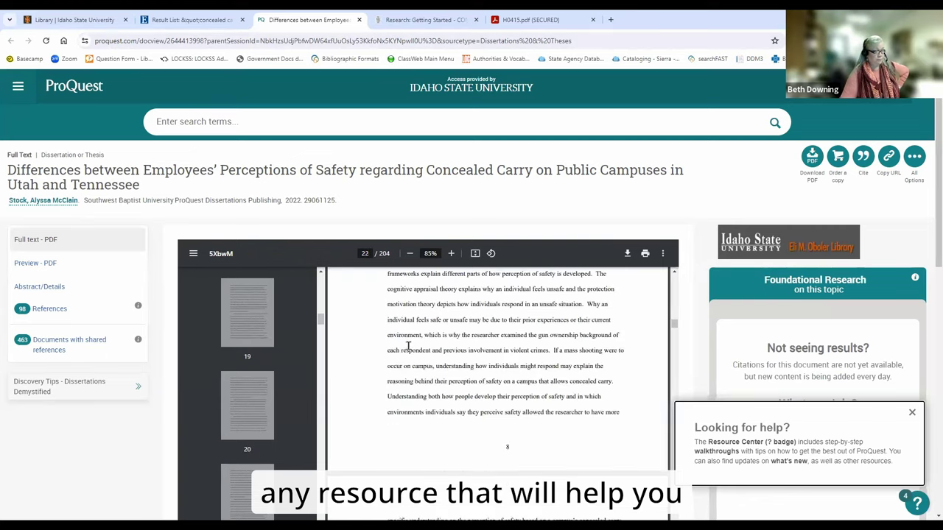
scroll(408, 342, "up", 20)
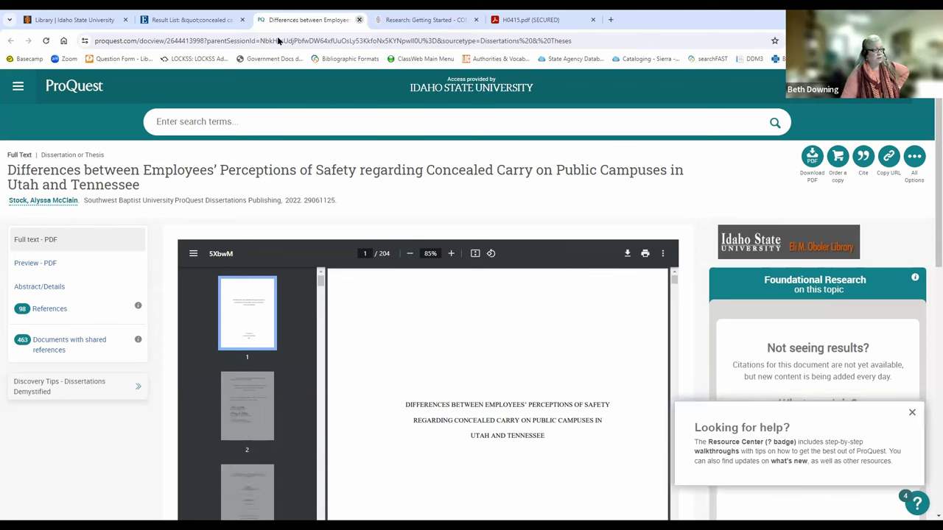
key("ctrl+w")
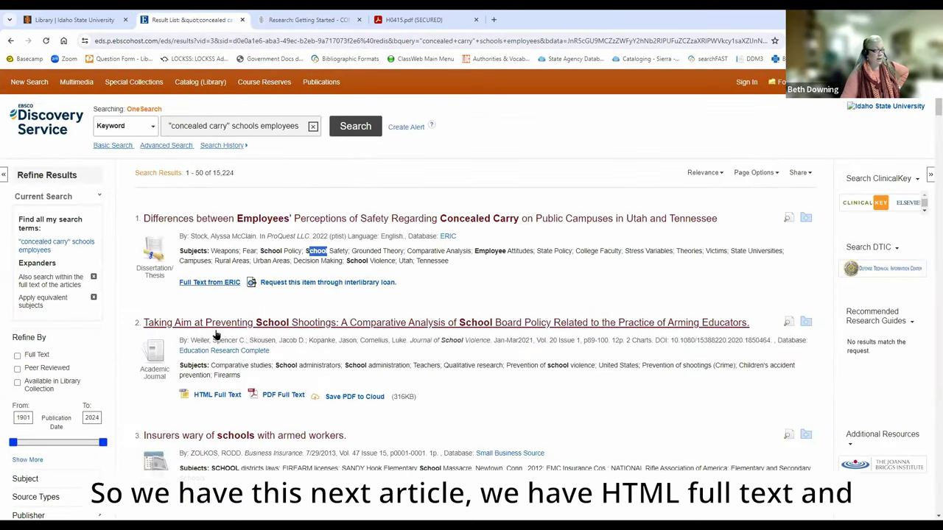
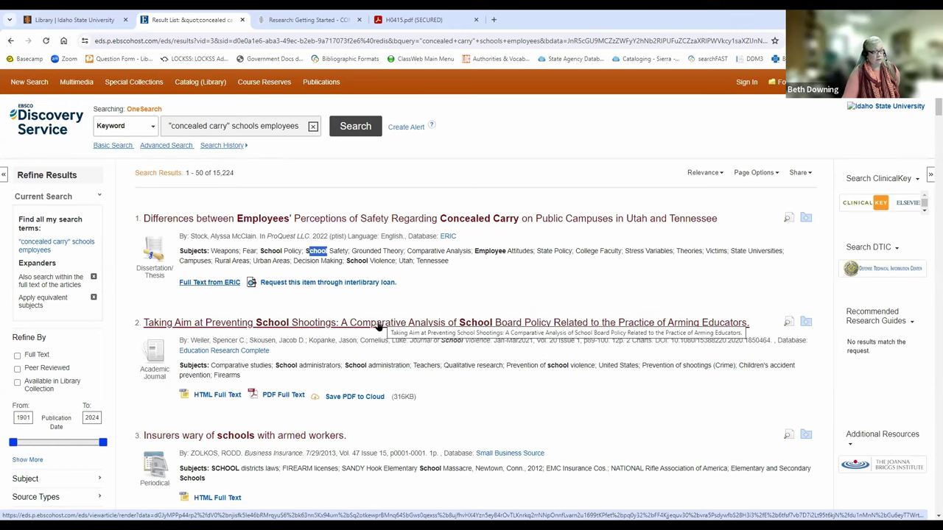
Open the detailed record of "Taking Aim at Preventing School Shootings", highlight its title, and display its citation formats
left_click(377, 324)
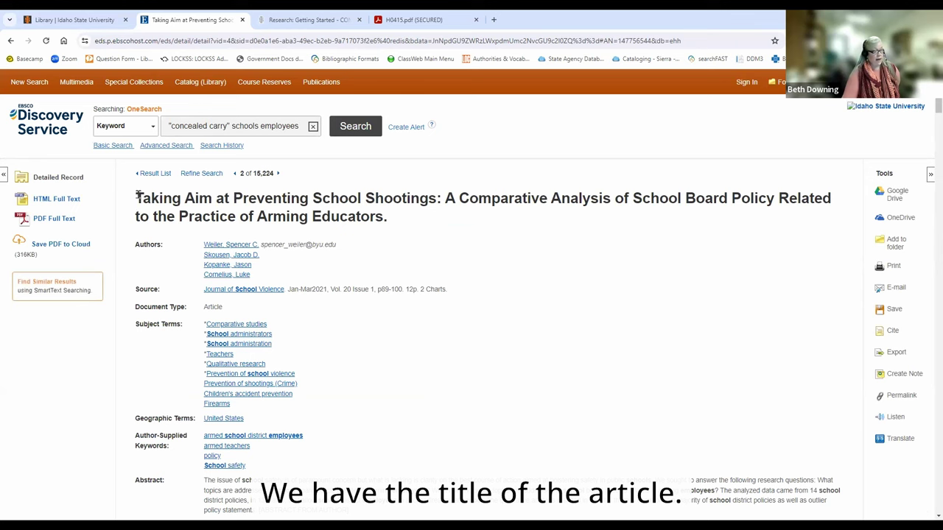
triple_click(379, 218)
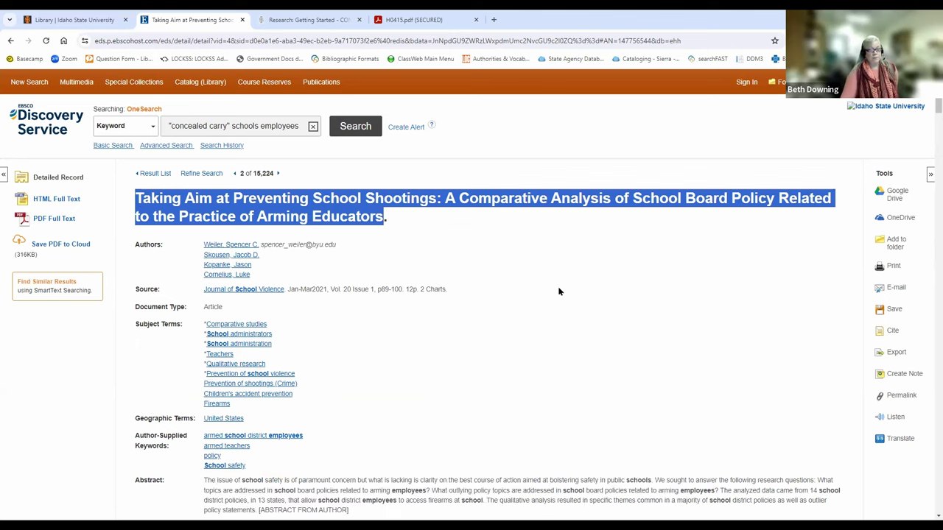
left_click(892, 333)
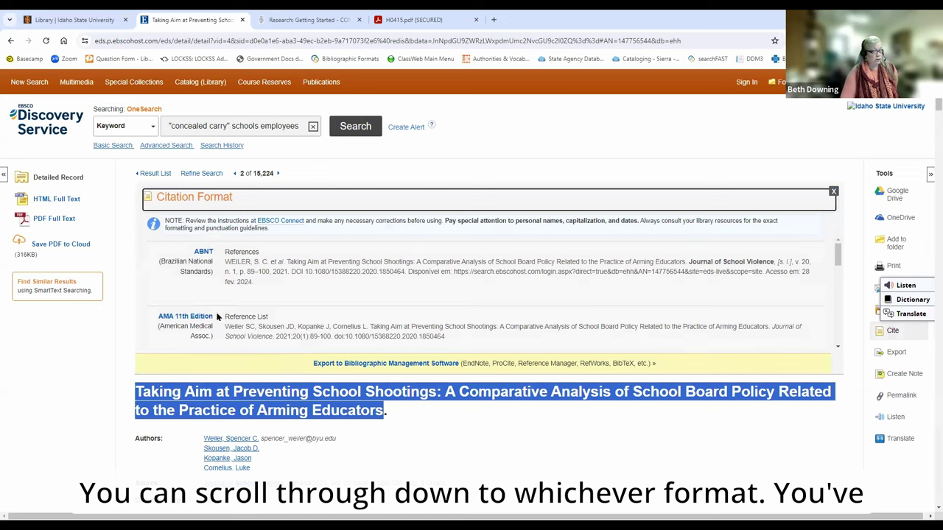
Browse the article's citation formats, highlight the full APA 7th Edition reference, and review the MLA 9th Edition entry
scroll(220, 294, "down", 3)
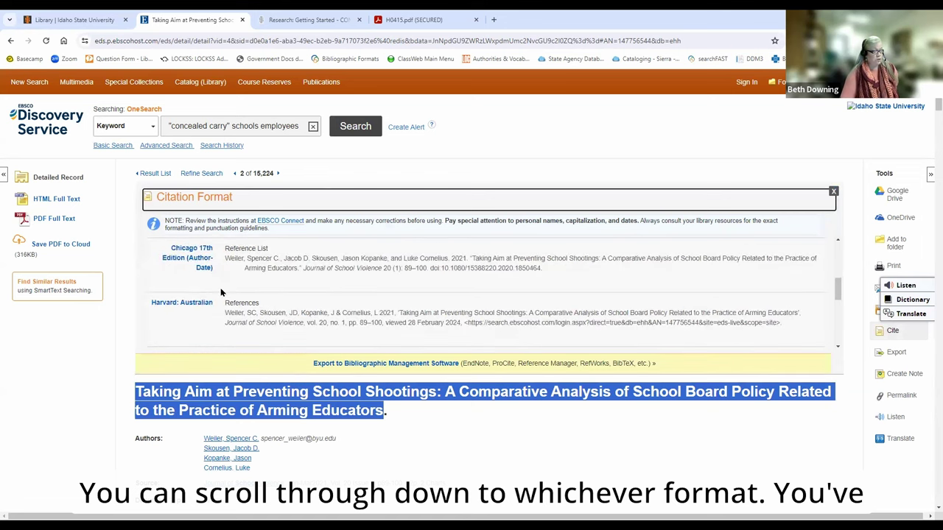
scroll(220, 291, "down", 3)
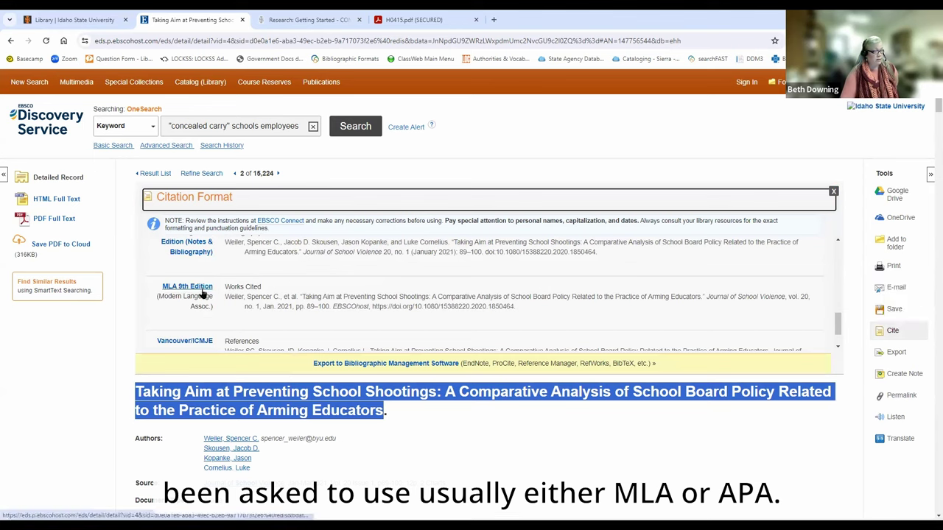
scroll(208, 295, "up", 6)
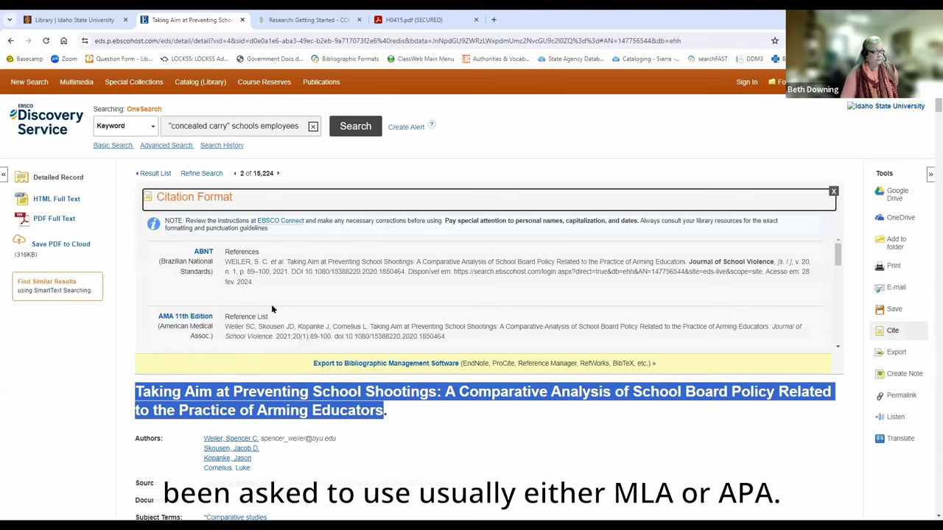
left_click_drag(837, 258, 837, 275)
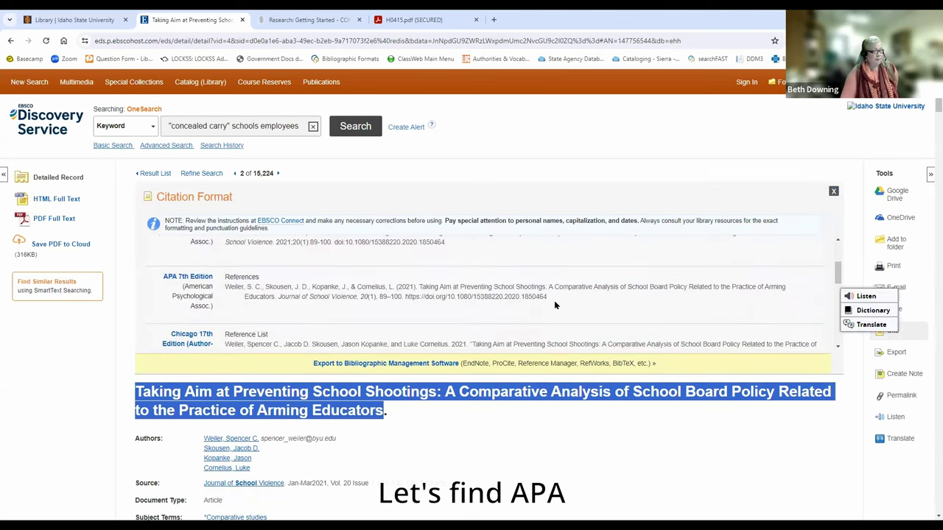
triple_click(244, 276)
left_click_drag(245, 276, 224, 287)
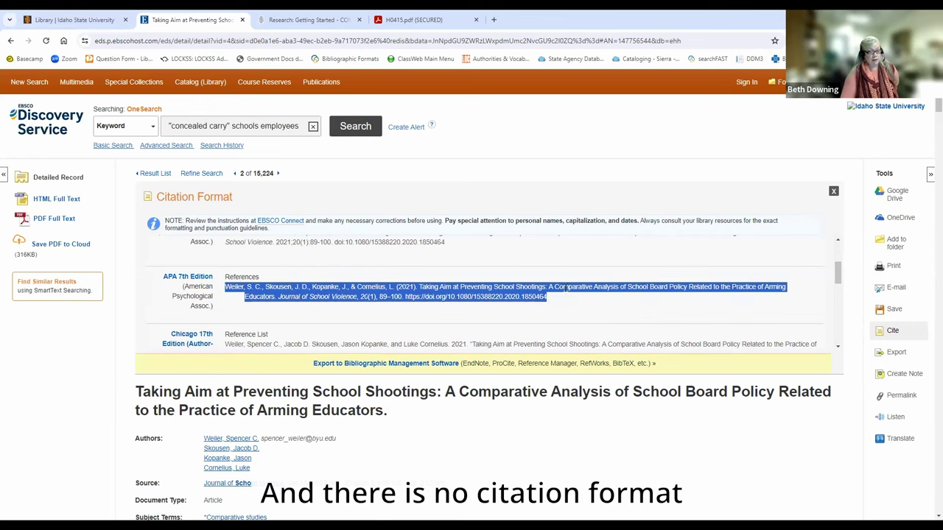
scroll(562, 287, "down", 3)
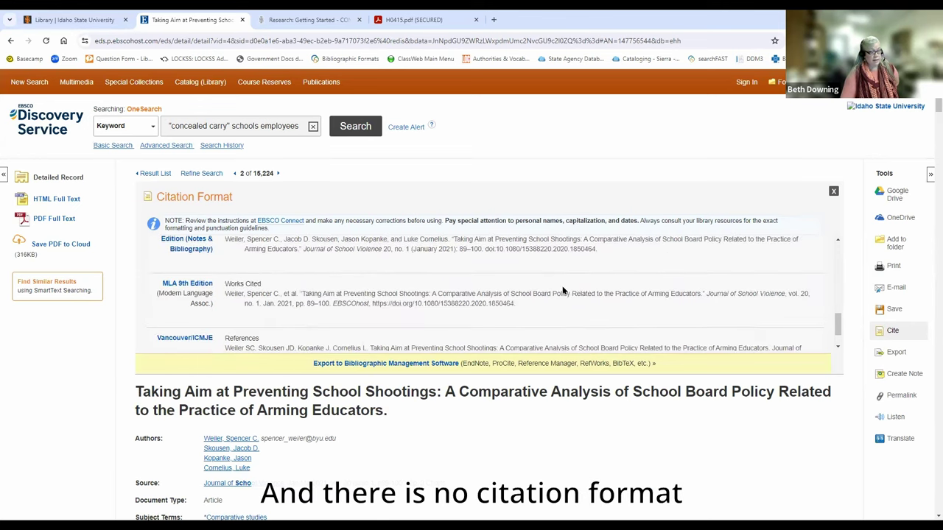
scroll(562, 290, "down", 3)
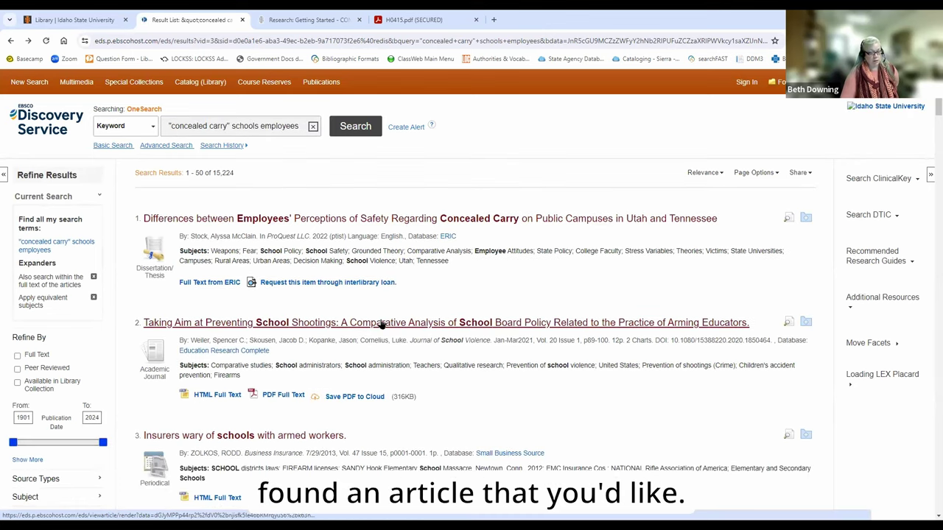
Open the e-mail form for "Taking Aim at Preventing School Shootings" and include a citation format instead of the standard field format
left_click(676, 322)
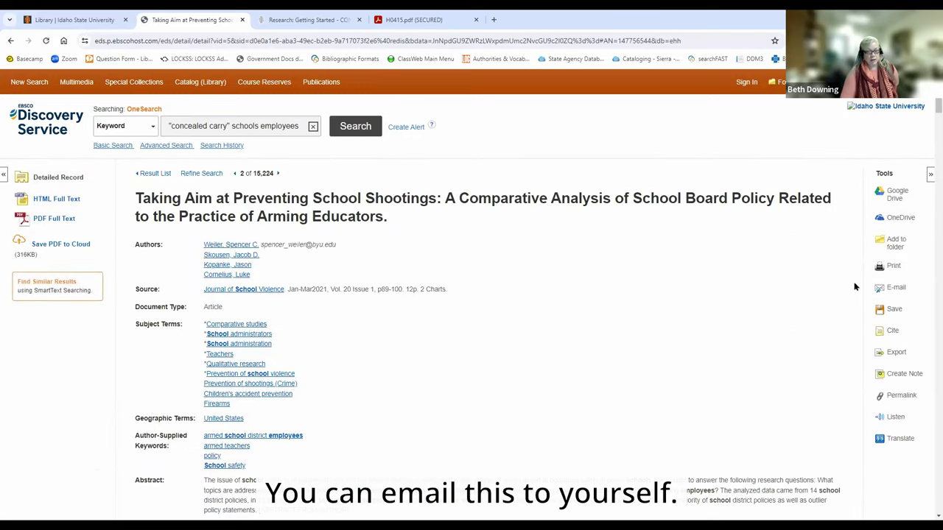
left_click(895, 288)
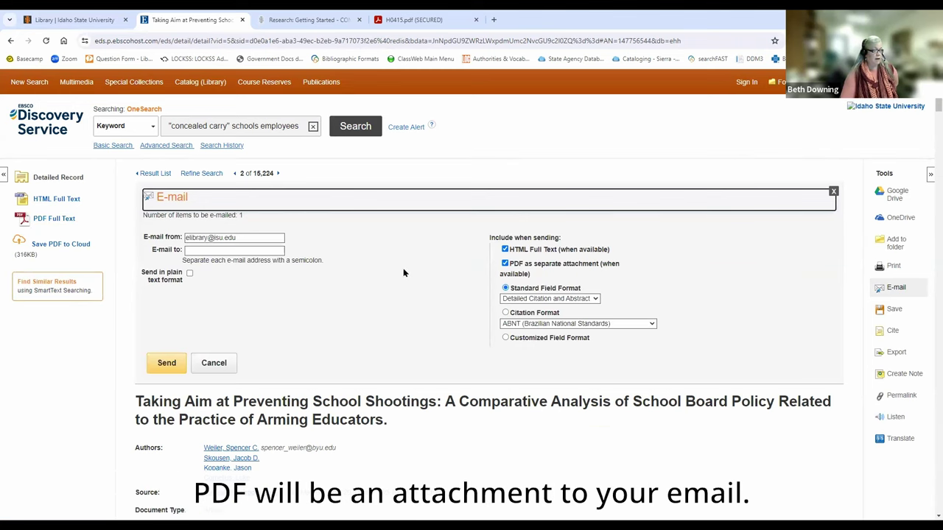
left_click(505, 314)
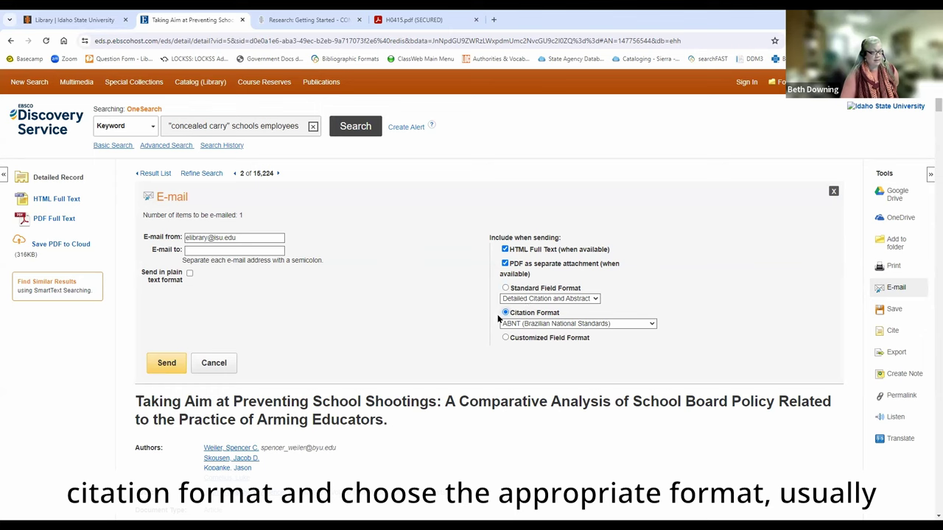
Review the citation styles offered in the e-mail form and the address suggestions for the recipient
left_click(551, 325)
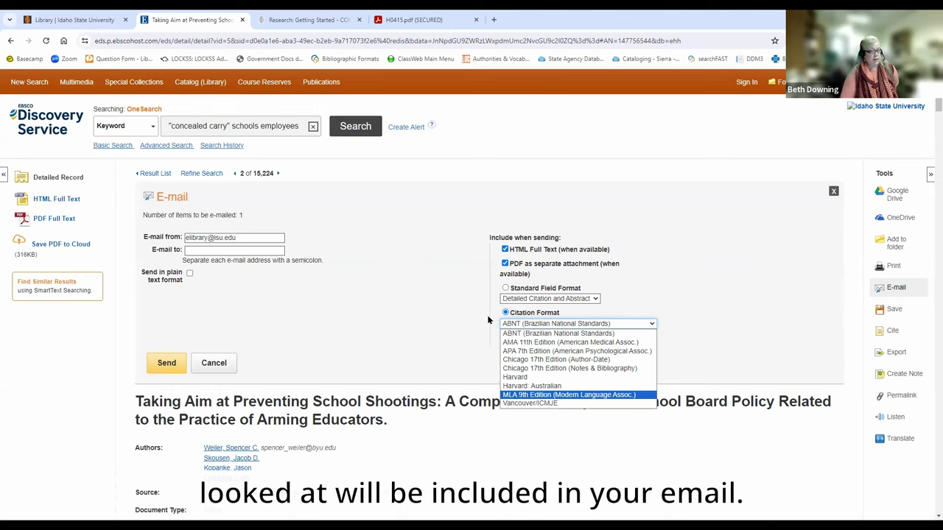
left_click(371, 286)
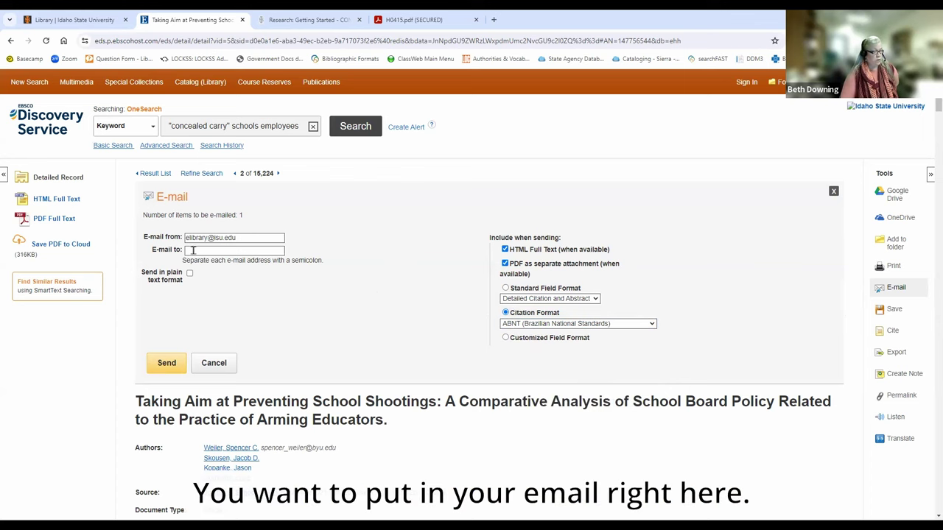
left_click(193, 251)
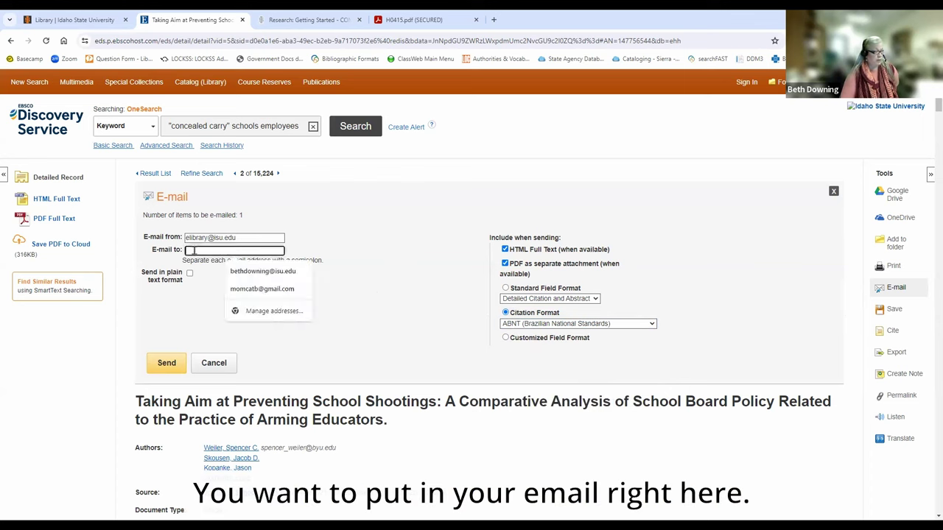
left_click(352, 286)
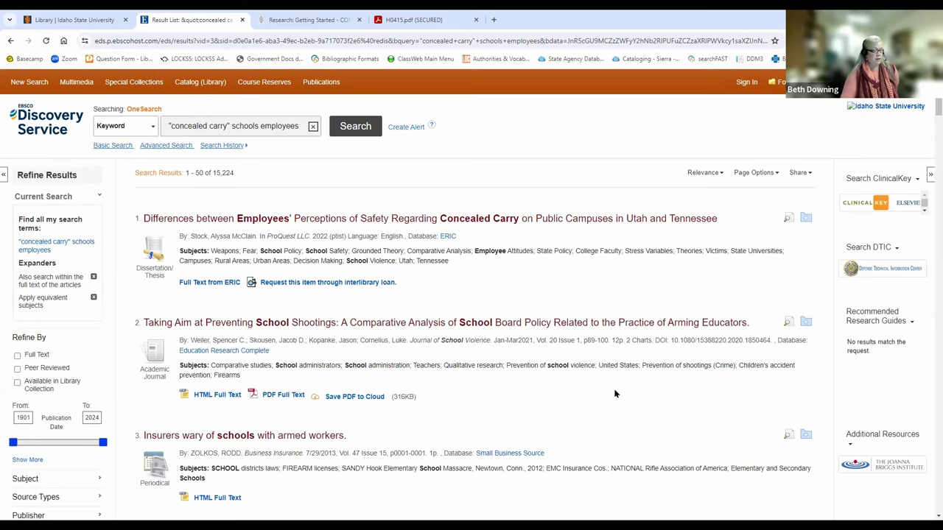
Limit the search results to publication dates from 1995 to 2024
scroll(624, 399, "down", 3)
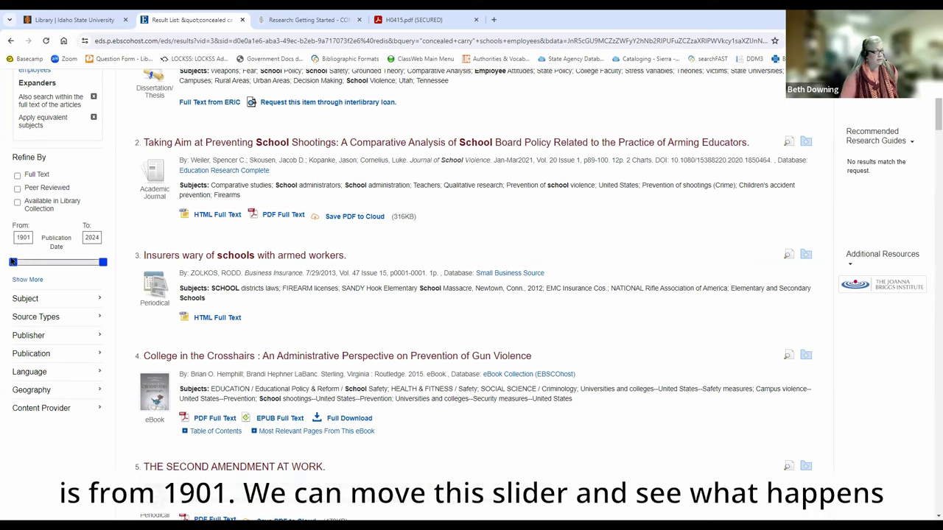
left_click_drag(12, 265, 77, 265)
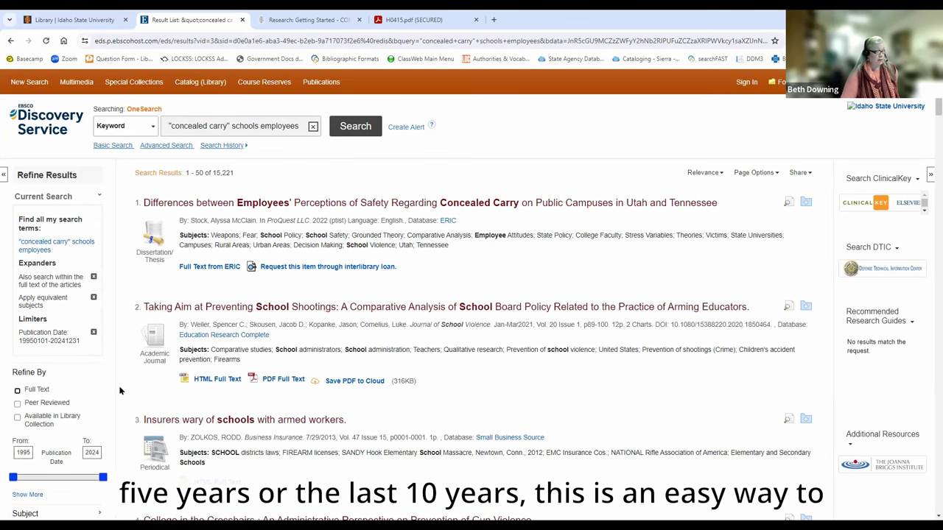
Expand the subject filter to its full list of terms and sort the list alphabetically by name
scroll(115, 384, "down", 3)
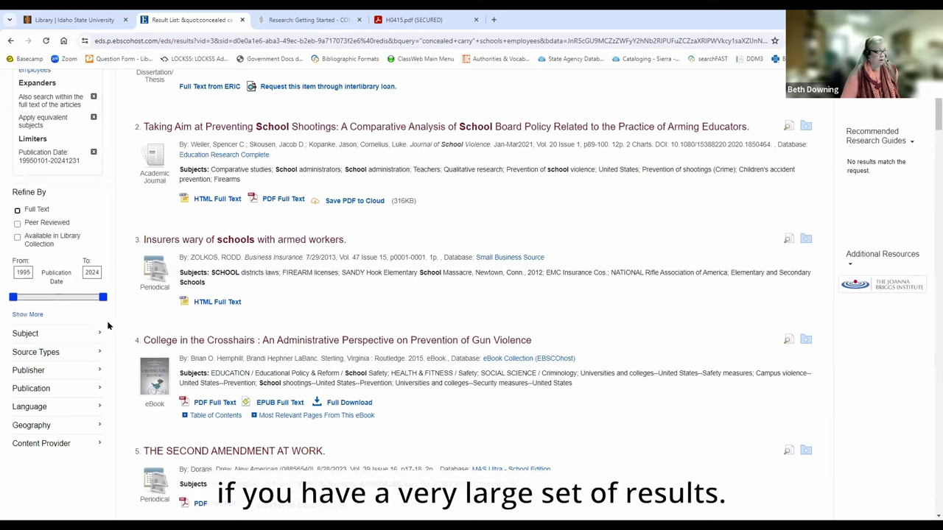
left_click(26, 335)
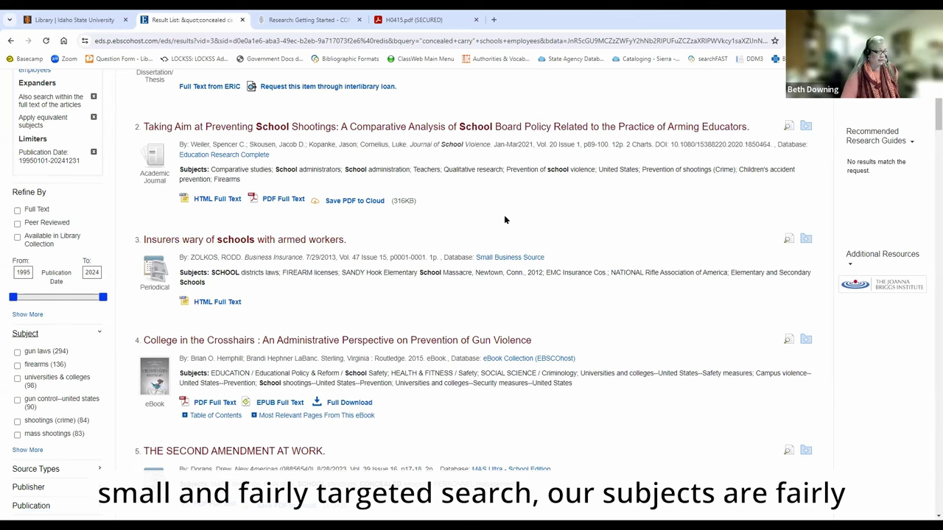
left_click(25, 450)
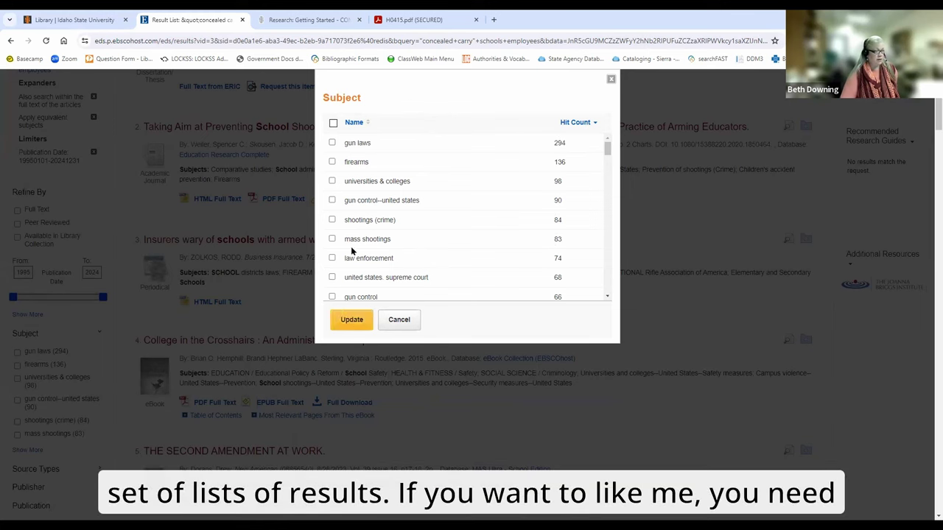
left_click(353, 123)
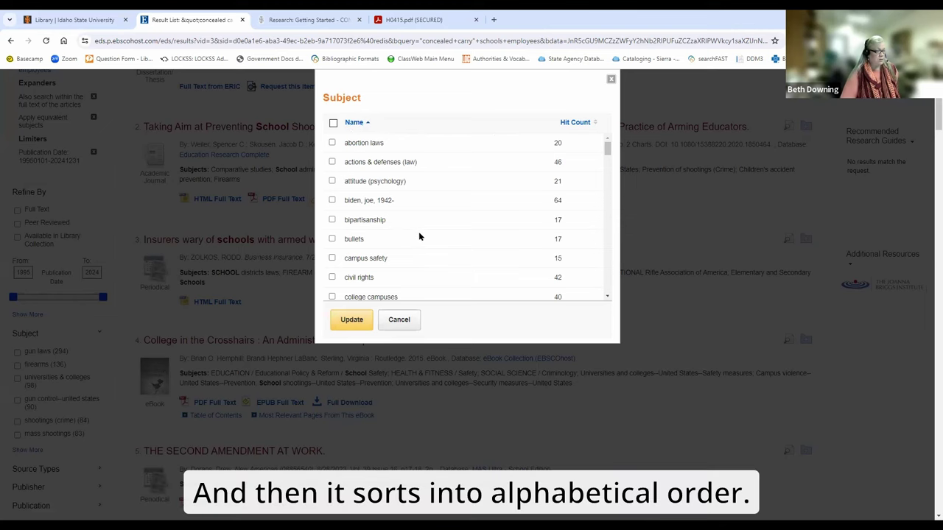
Try narrowing the results to the subject "national rifle association of america", and remove that subject limiter
scroll(421, 233, "down", 3)
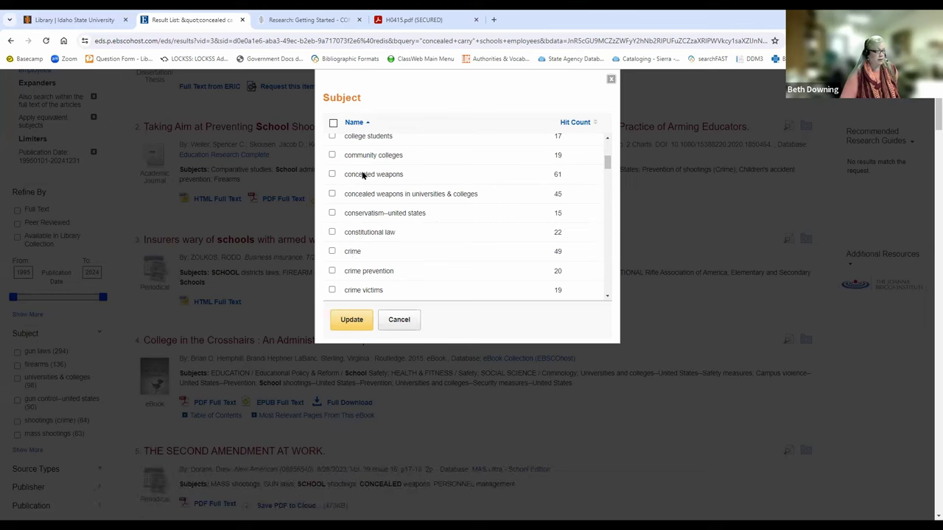
scroll(394, 224, "down", 3)
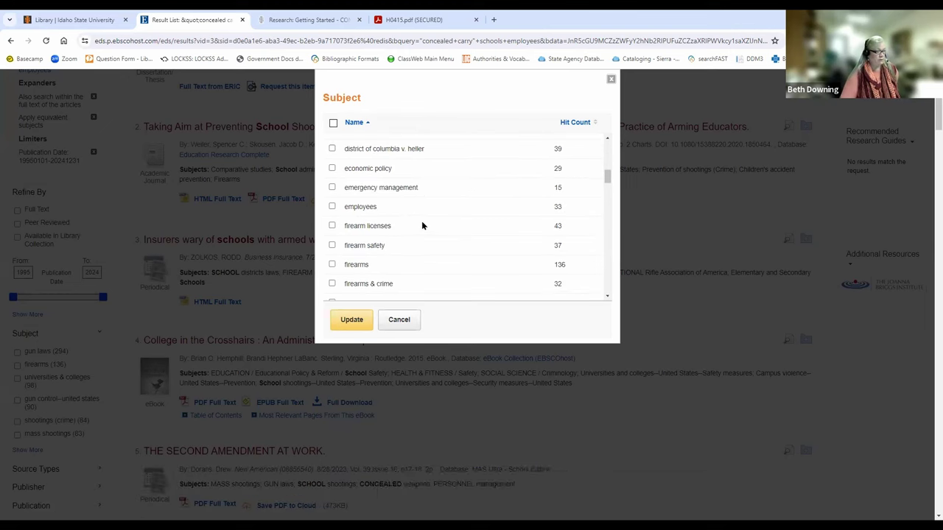
scroll(421, 221, "down", 3)
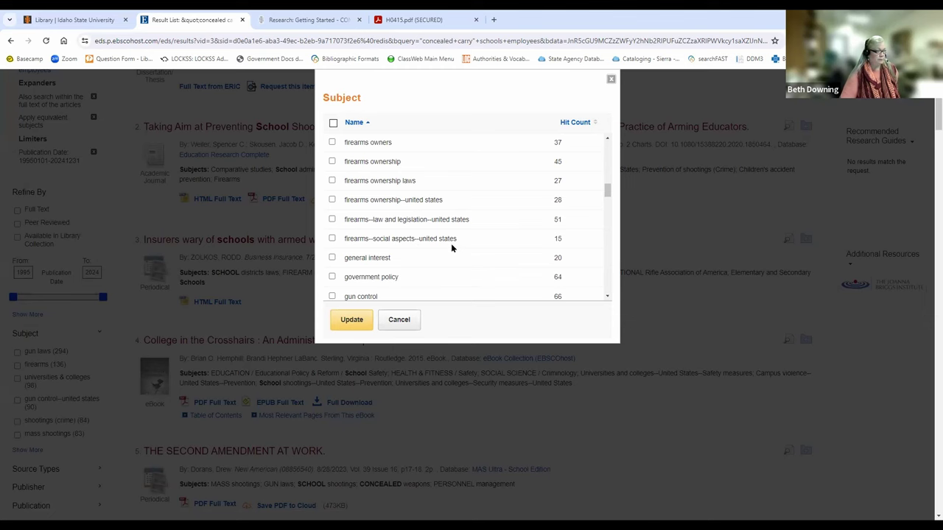
scroll(434, 247, "down", 3)
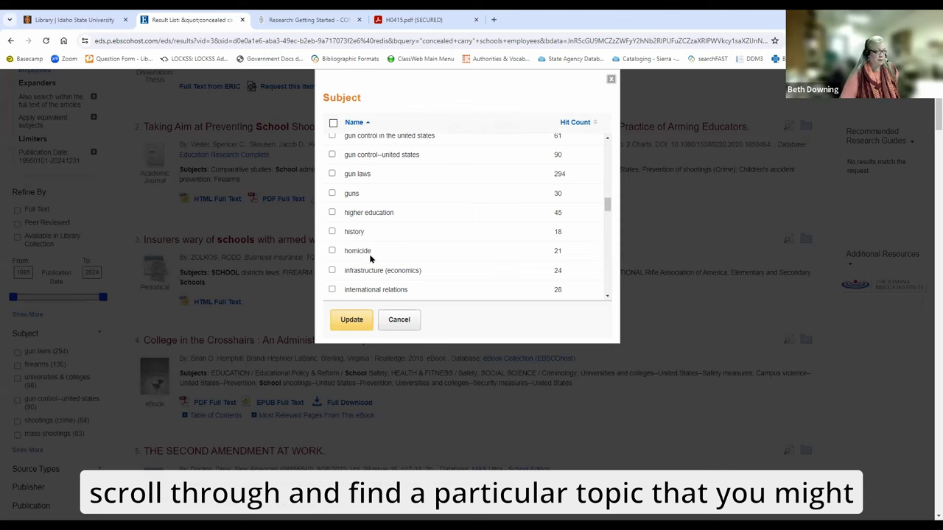
scroll(427, 234, "down", 3)
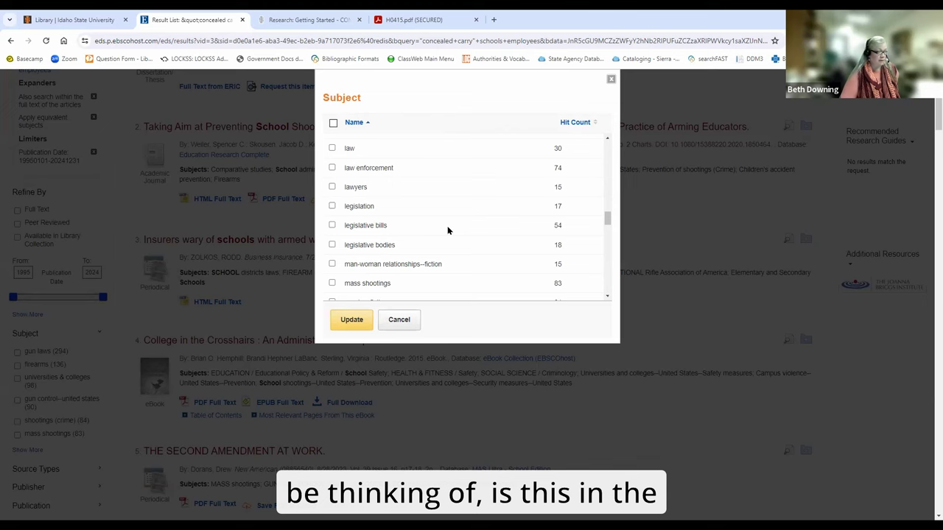
scroll(447, 231, "down", 3)
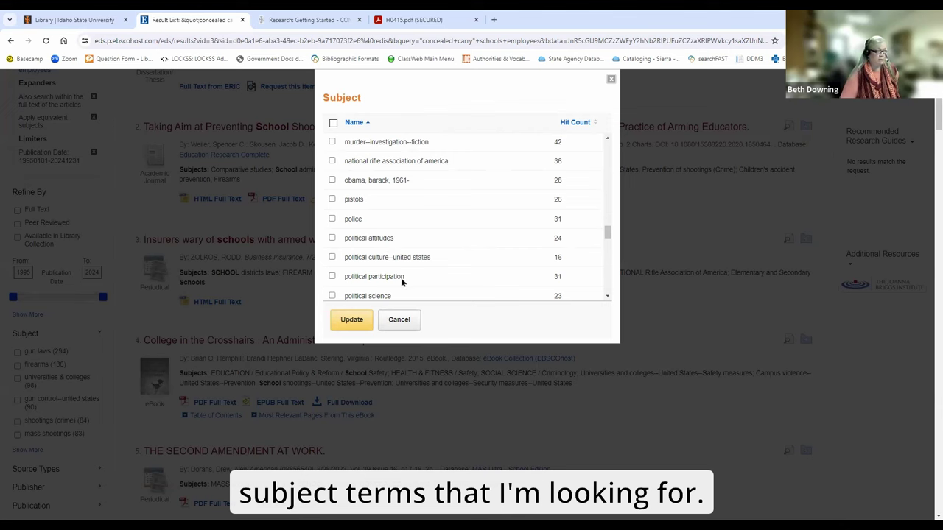
left_click(332, 161)
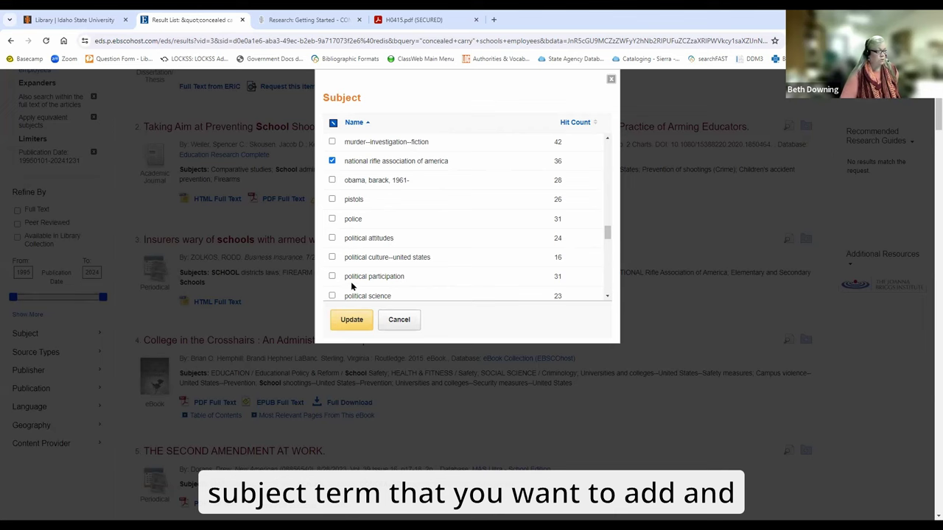
left_click(351, 319)
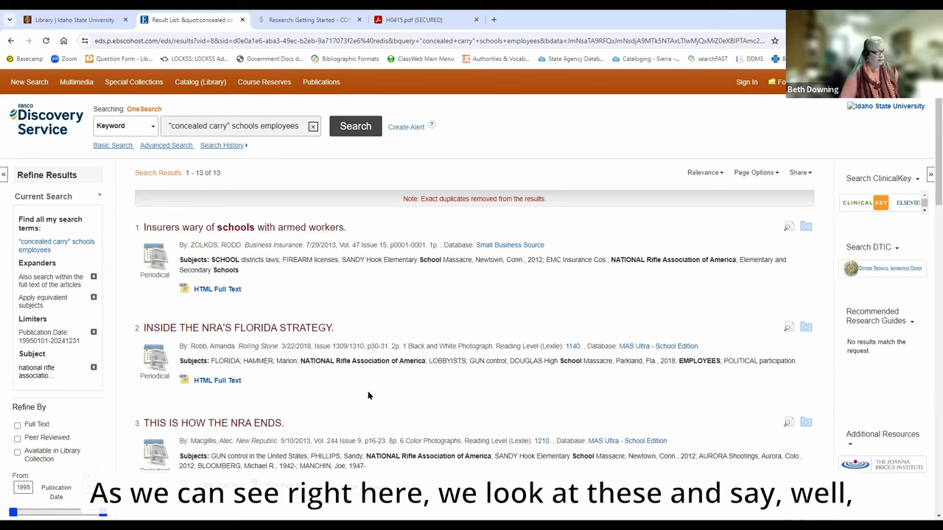
left_click(93, 369)
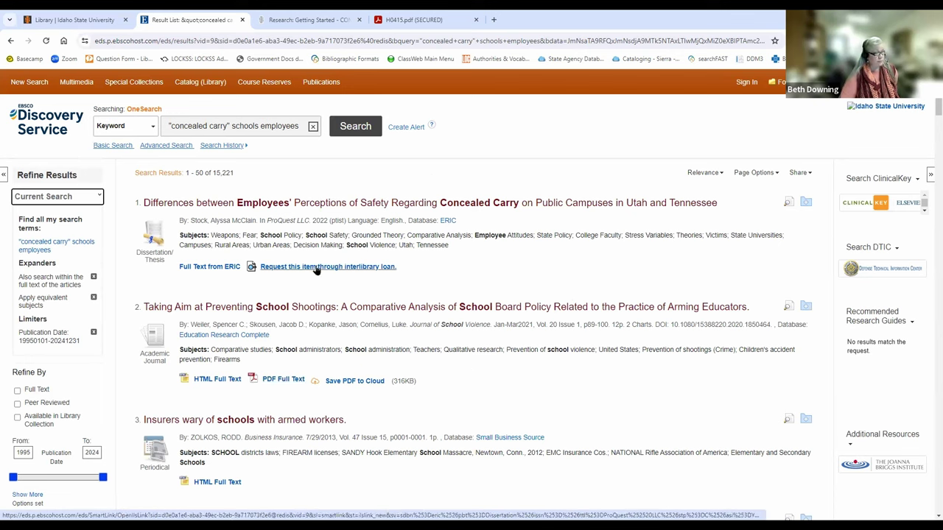
Copy "School Policy" from the first result's subjects into the second row of an advanced search
left_click(263, 234)
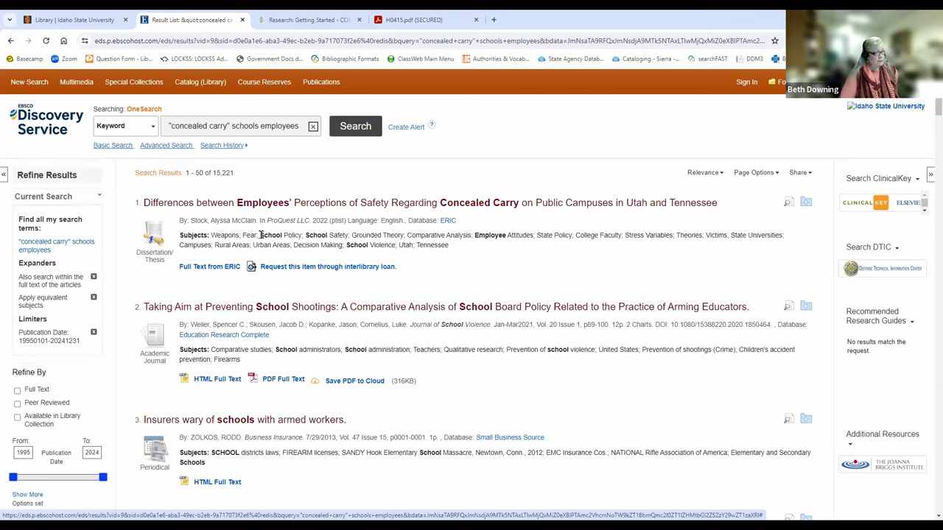
left_click_drag(293, 234, 301, 234)
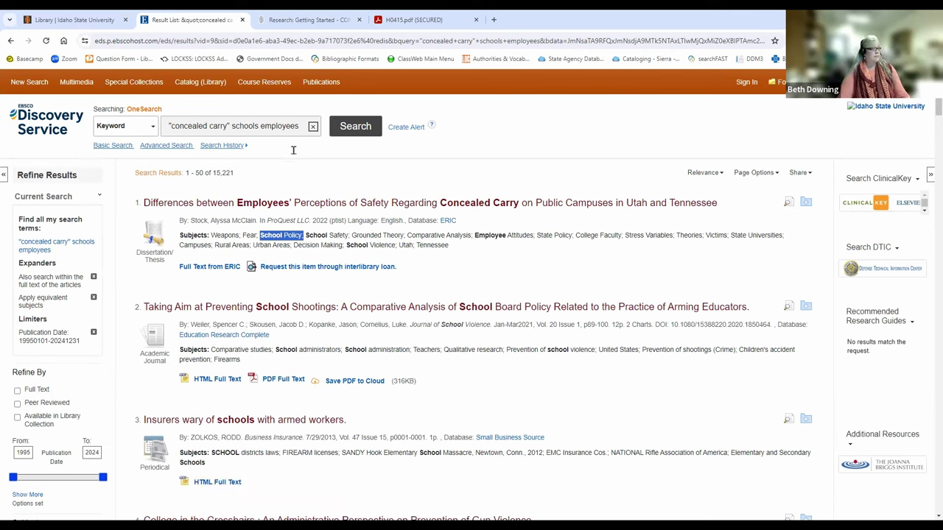
left_click(156, 146)
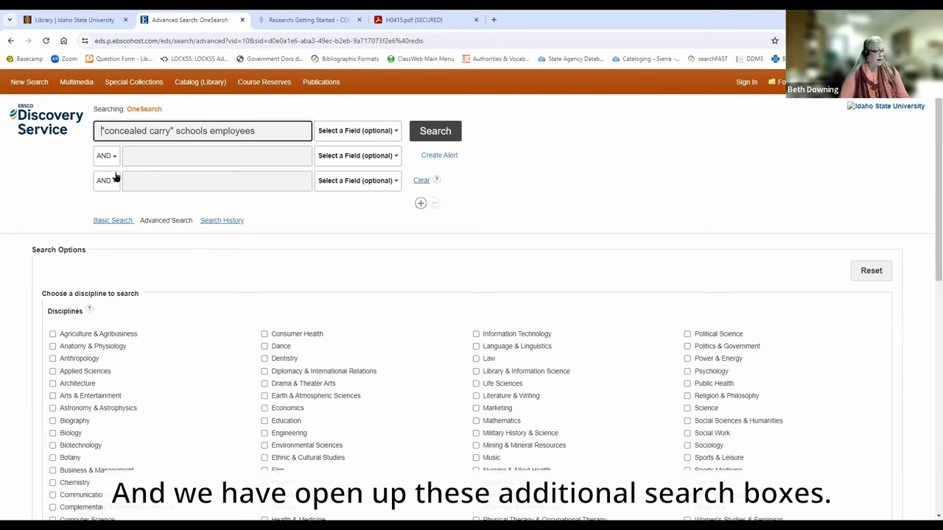
left_click(158, 153)
type("School Policy")
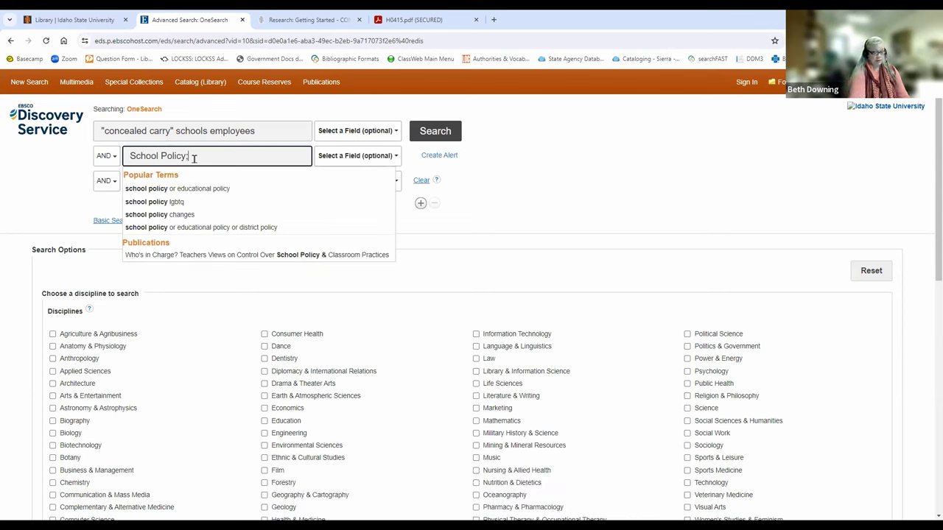
Restrict the "School Policy" row to SU Subject Terms and run the advanced search
left_click(329, 156)
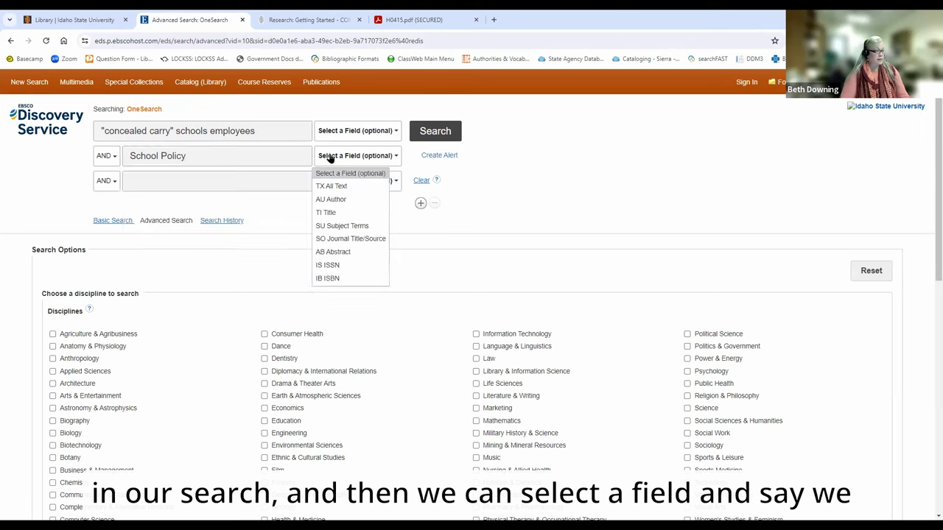
left_click(335, 227)
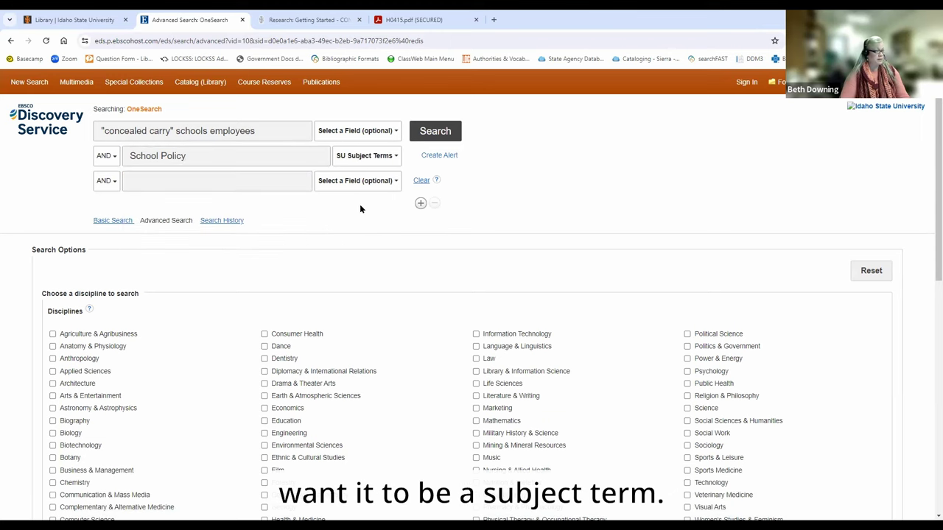
left_click(433, 133)
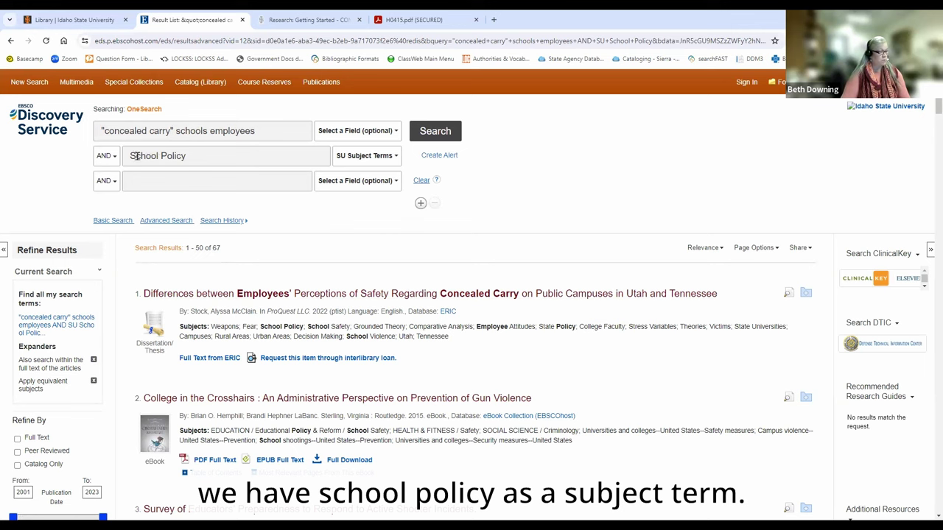
Remove "schools" from the first search row, rerun the search, and skim the leading results
double_click(187, 129)
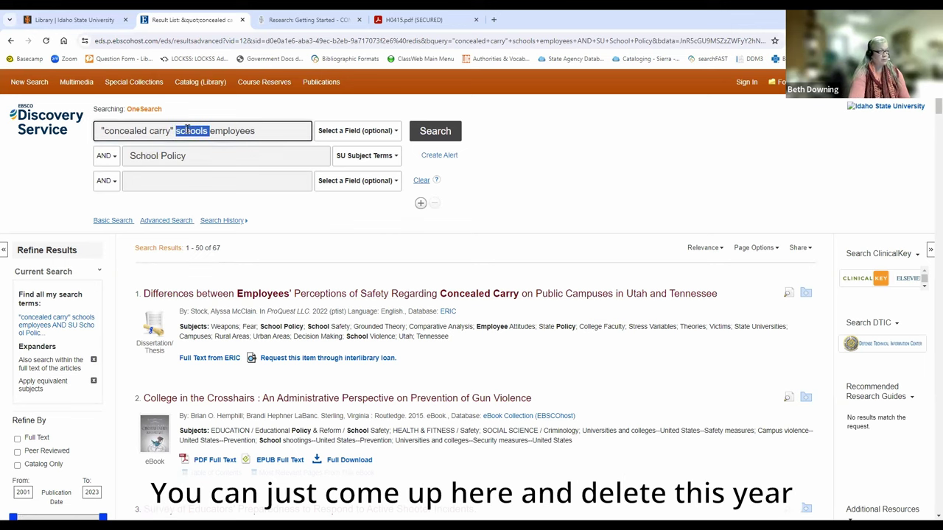
key("BackSpace")
left_click(433, 131)
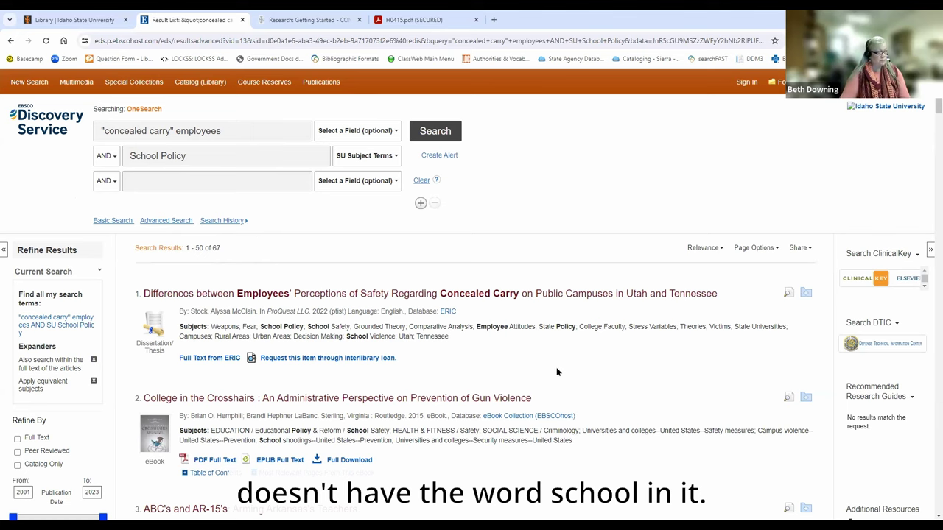
scroll(562, 366, "down", 2)
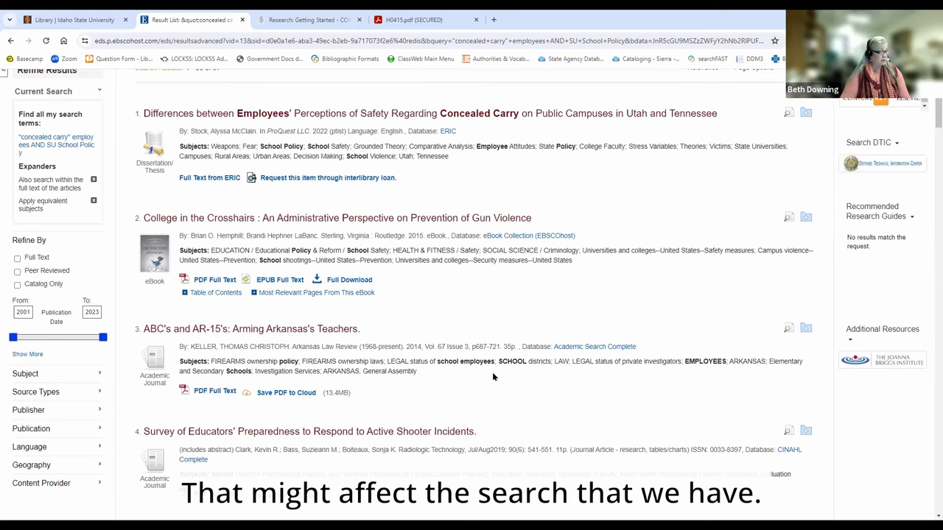
scroll(492, 372, "down", 2)
scroll(492, 372, "up", 4)
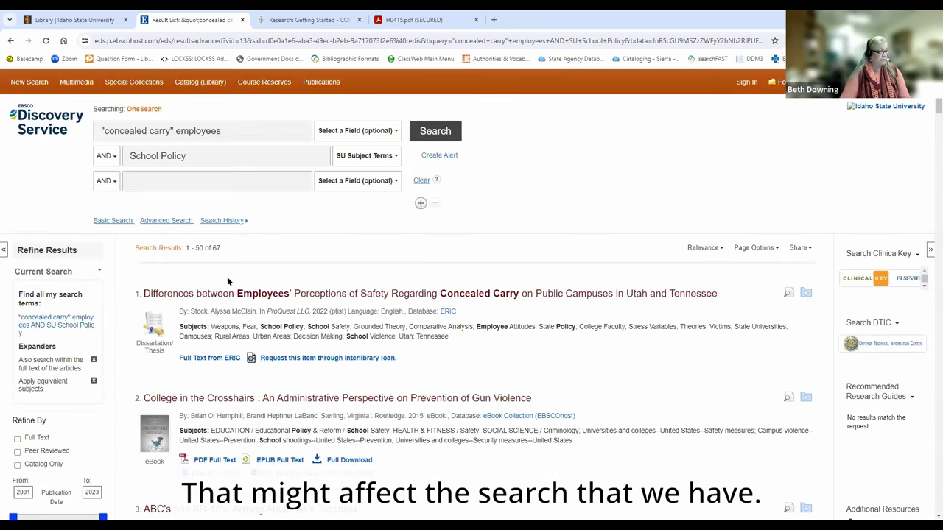
Return to the advanced search form and examine its list of disciplines and search modes
left_click(152, 221)
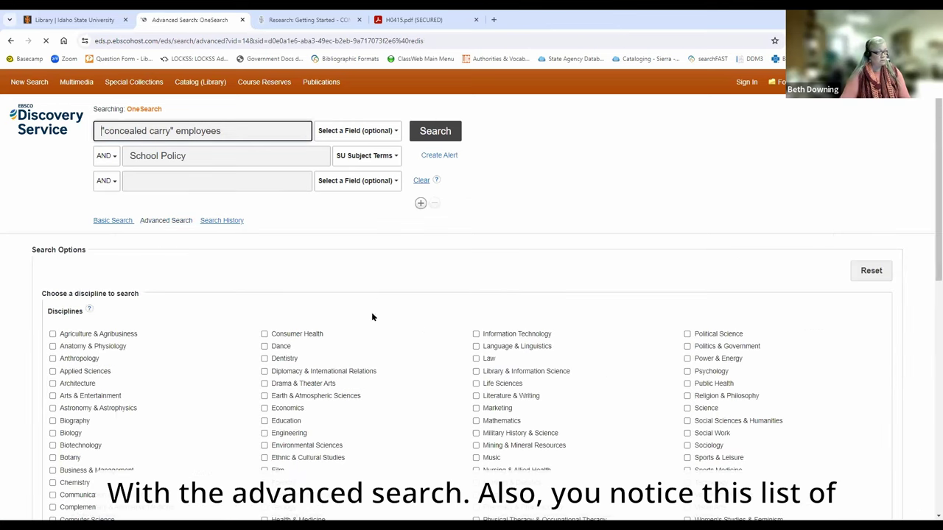
scroll(432, 318, "down", 2)
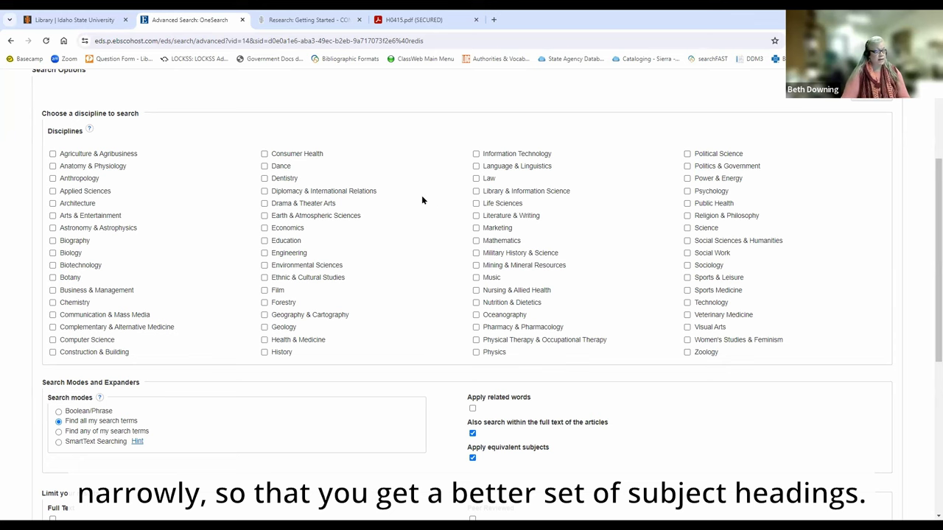
Limit the advanced search to the Law discipline, run it, and skim the resulting articles
scroll(418, 177, "up", 3)
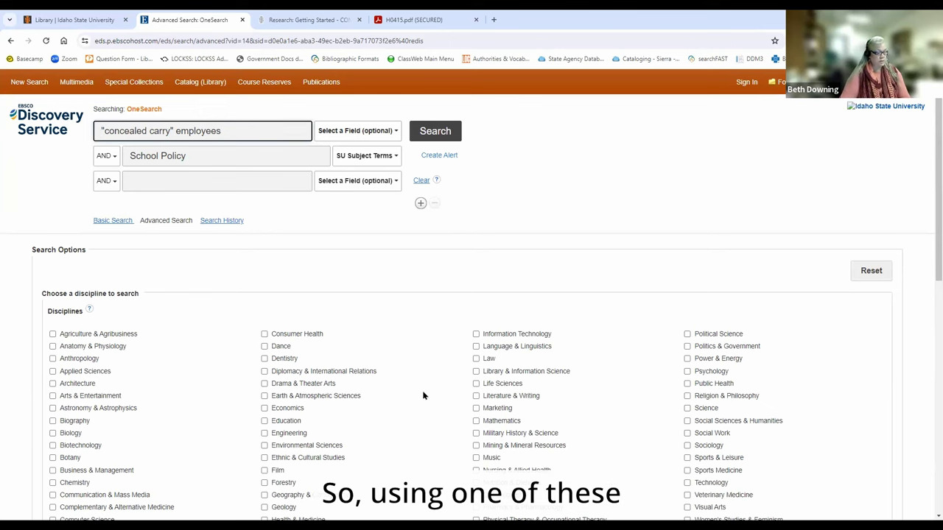
left_click(476, 360)
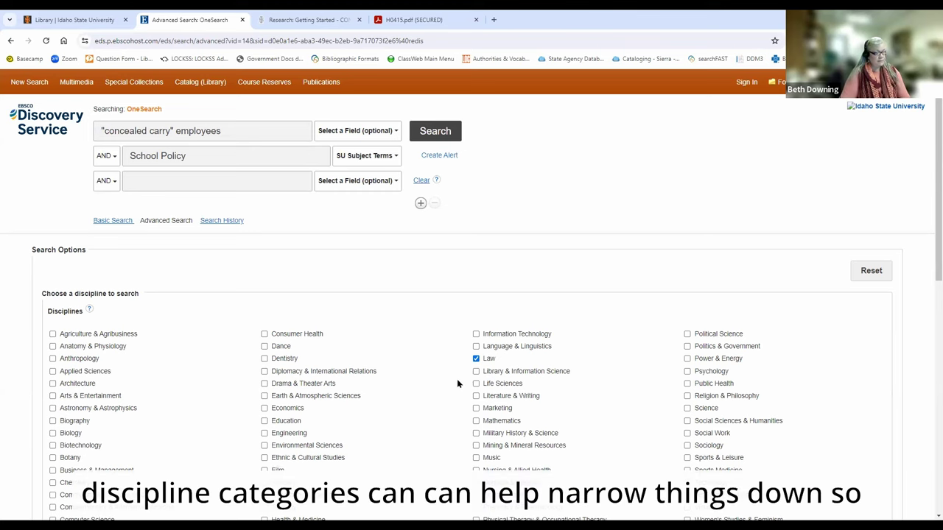
scroll(453, 295, "down", 2)
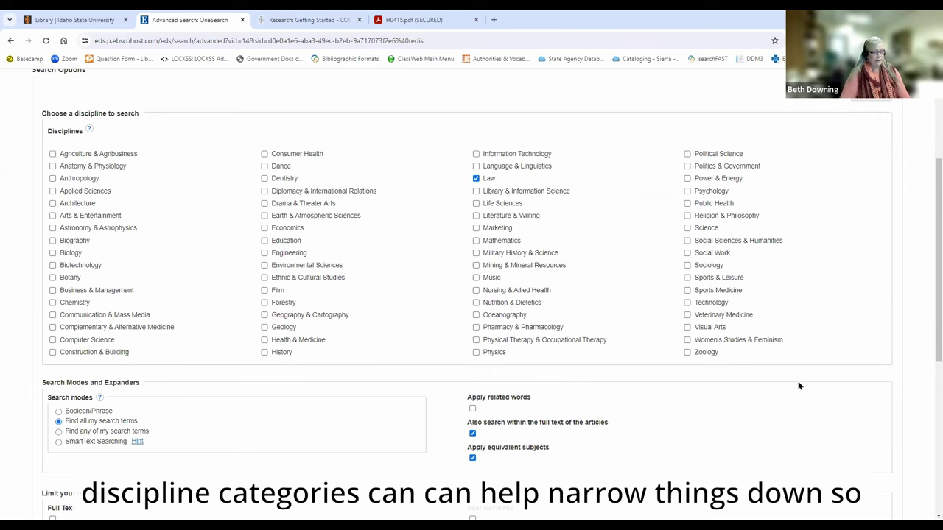
scroll(908, 381, "down", 5)
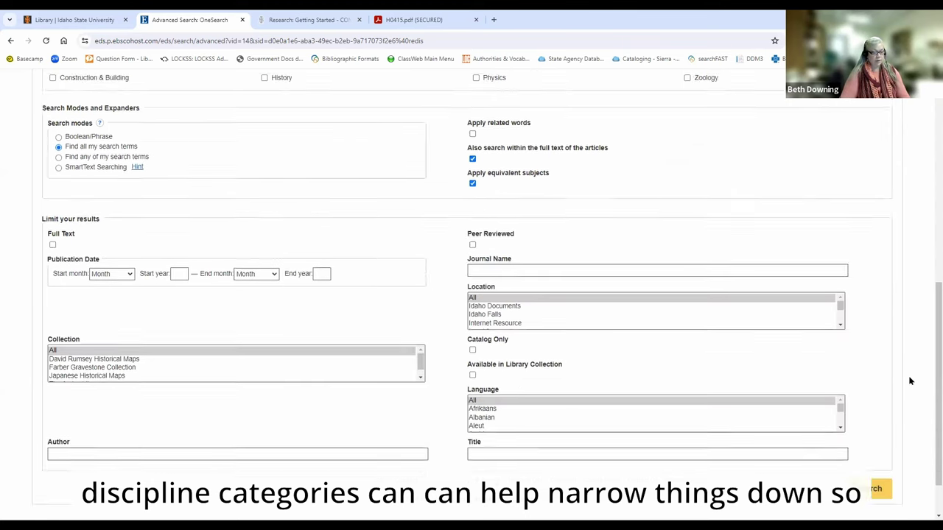
left_click(863, 432)
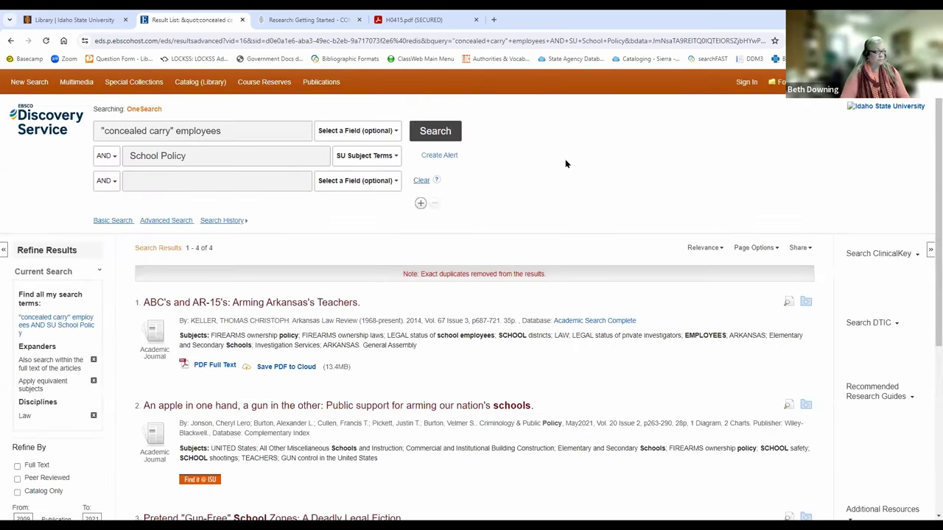
scroll(567, 165, "down", 2)
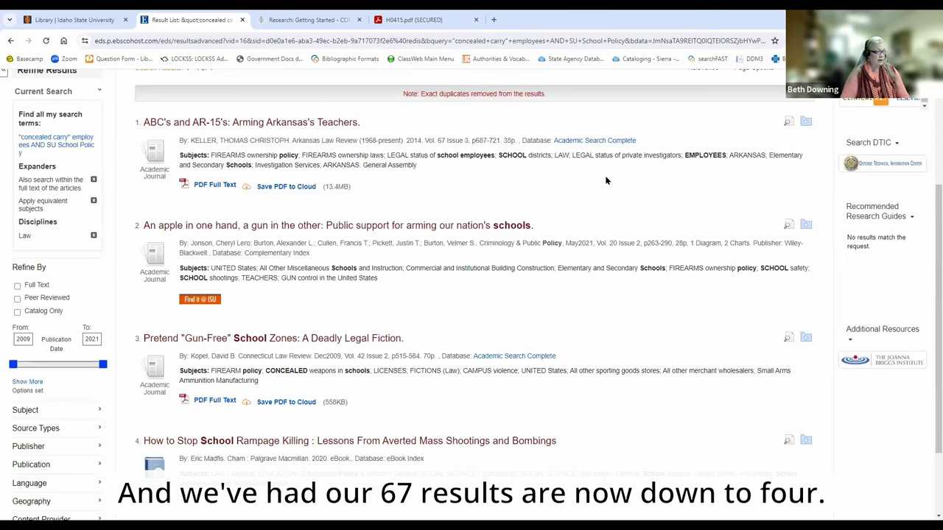
scroll(605, 179, "down", 2)
scroll(604, 179, "up", 3)
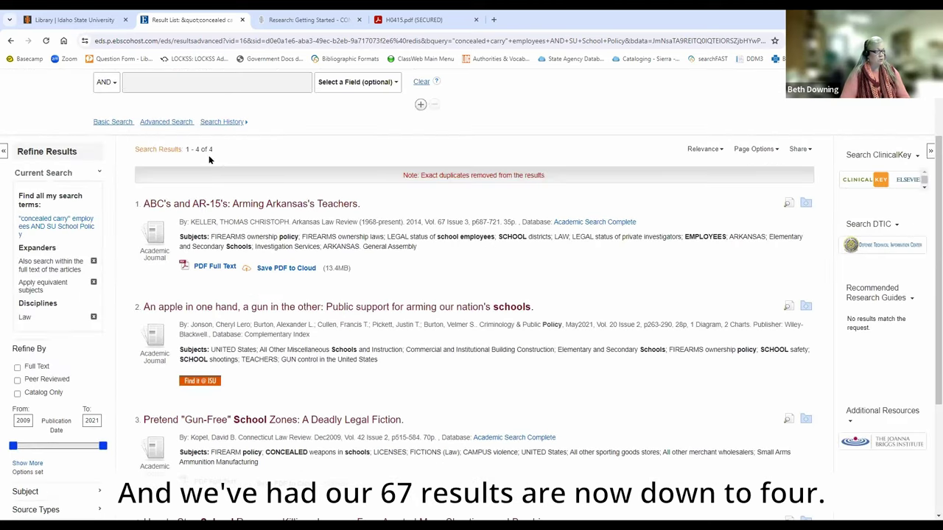
scroll(301, 163, "up", 1)
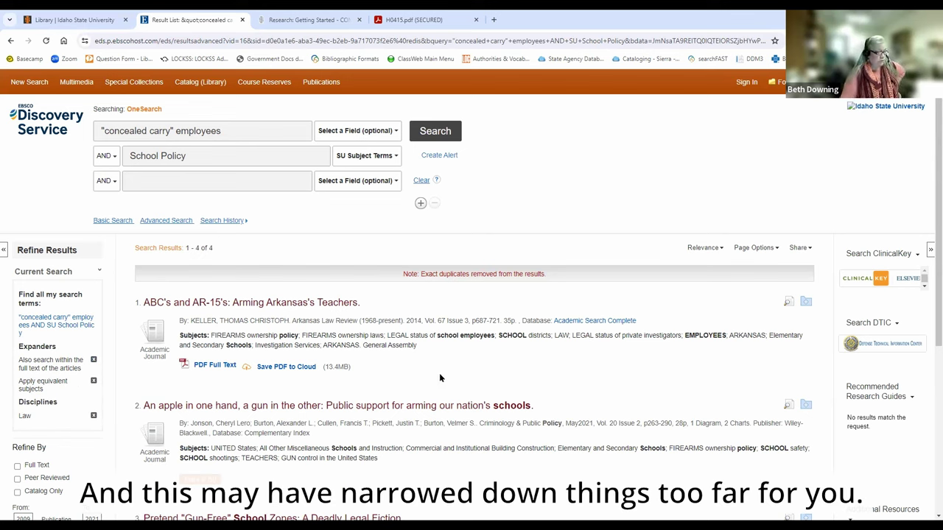
Remove the Law discipline limit from the current search and skim the leading results
left_click(93, 417)
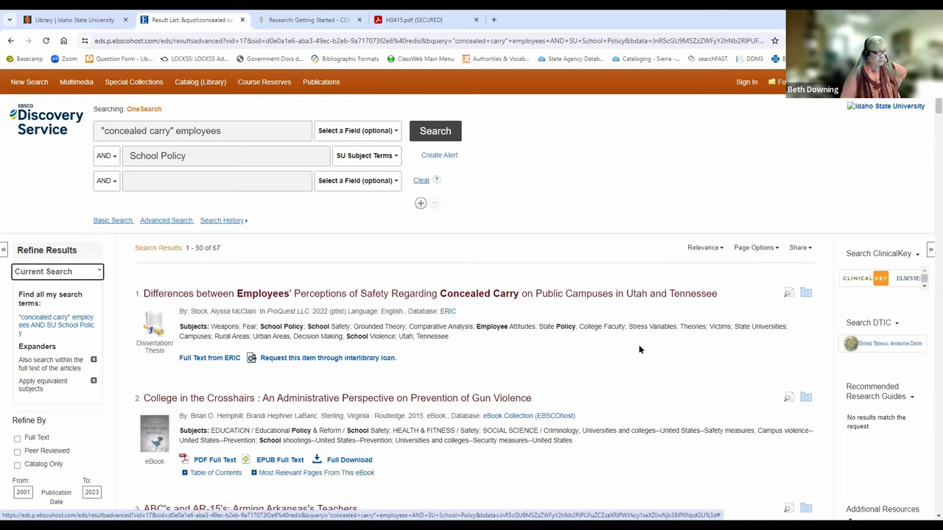
scroll(638, 344, "down", 3)
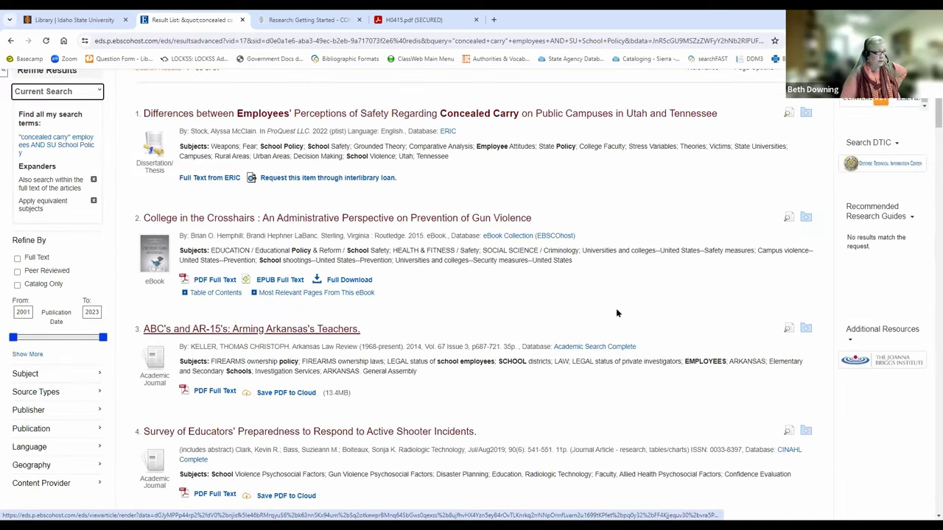
scroll(616, 308, "down", 3)
scroll(616, 308, "up", 3)
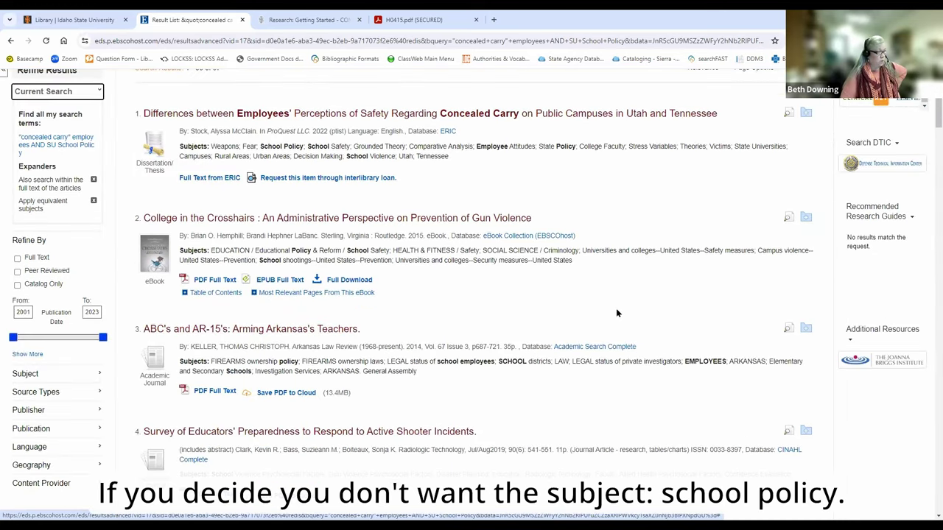
scroll(616, 308, "up", 3)
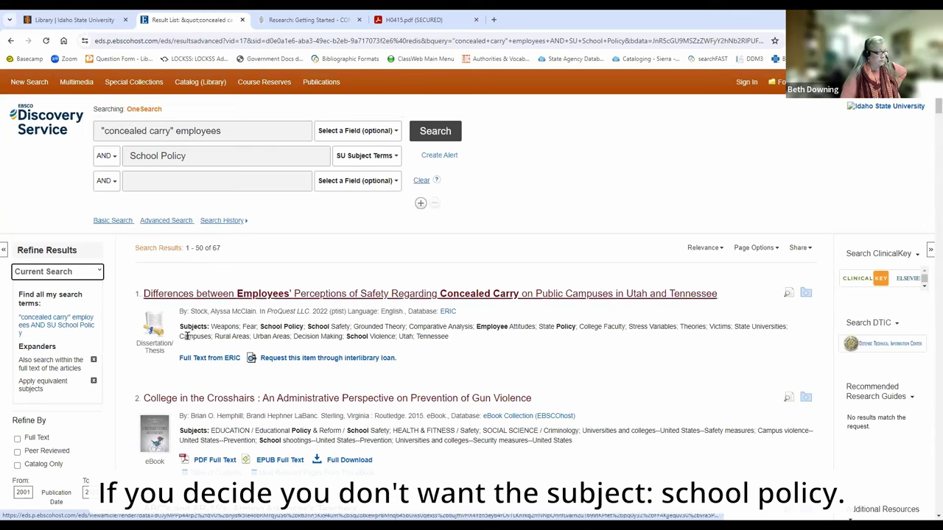
Clear "School Policy" from the second search row and rerun the search
left_click(212, 157)
left_click_drag(125, 156, 187, 156)
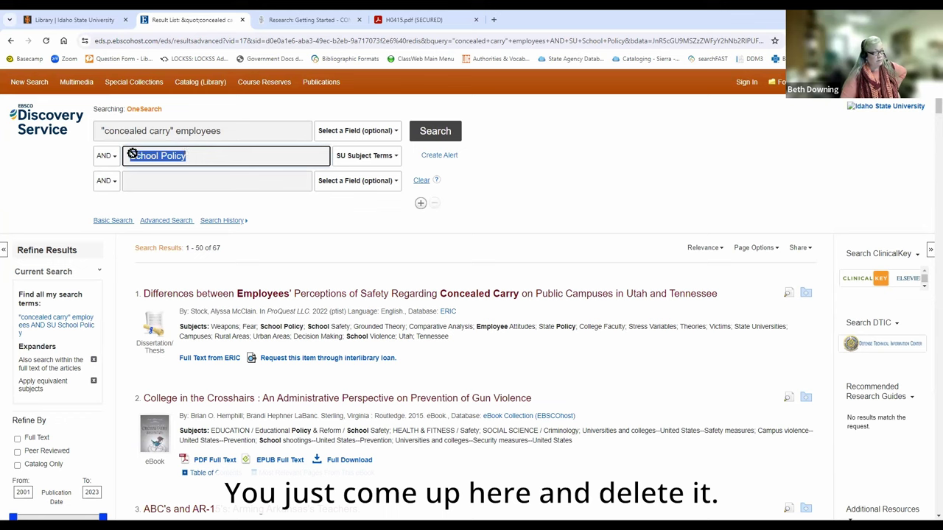
key("BackSpace")
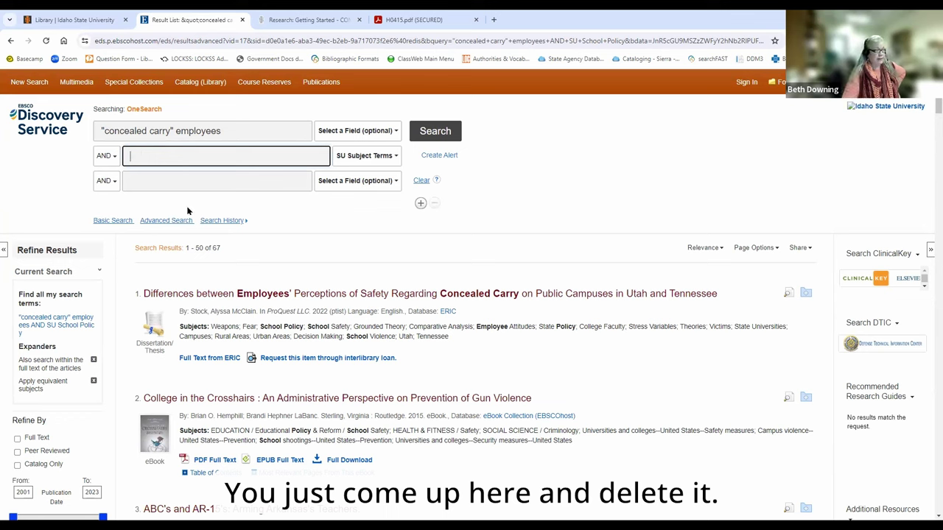
left_click(427, 137)
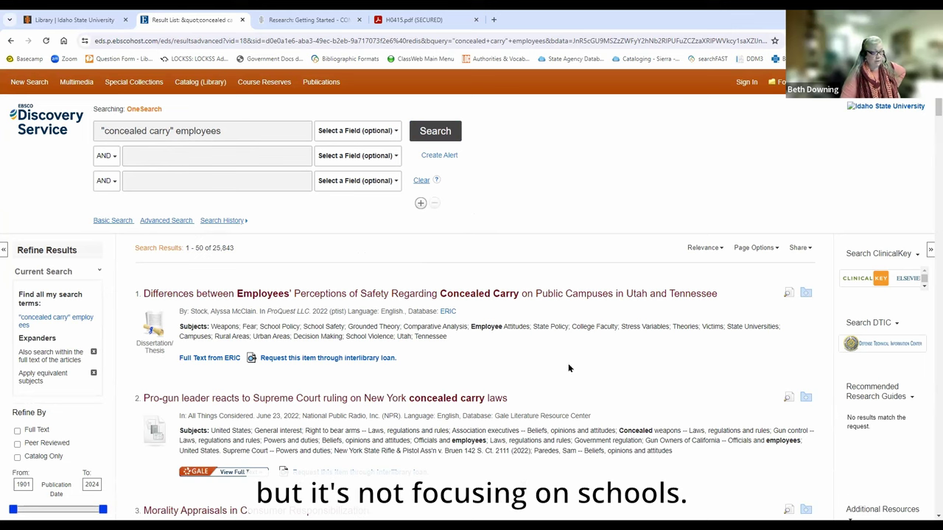
Add "school" to the first search row after "employees" and run the search
left_click(237, 130)
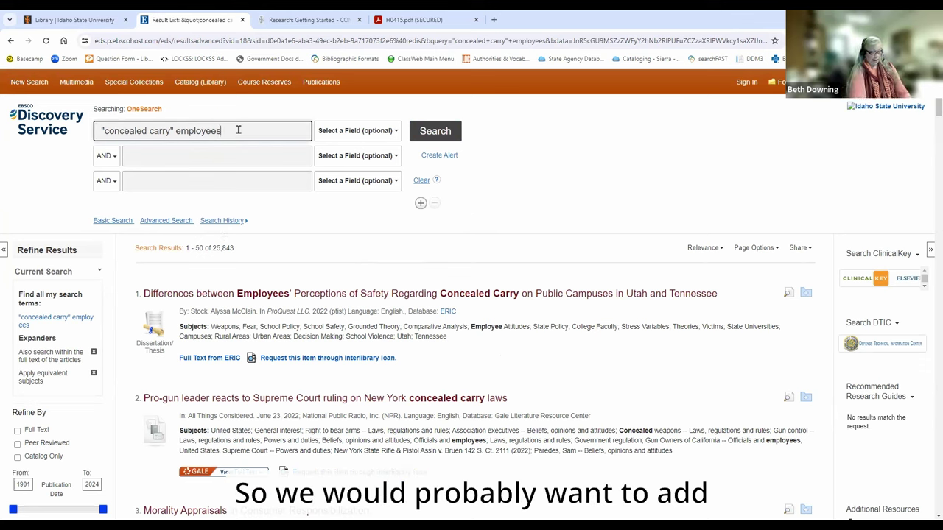
type("schools")
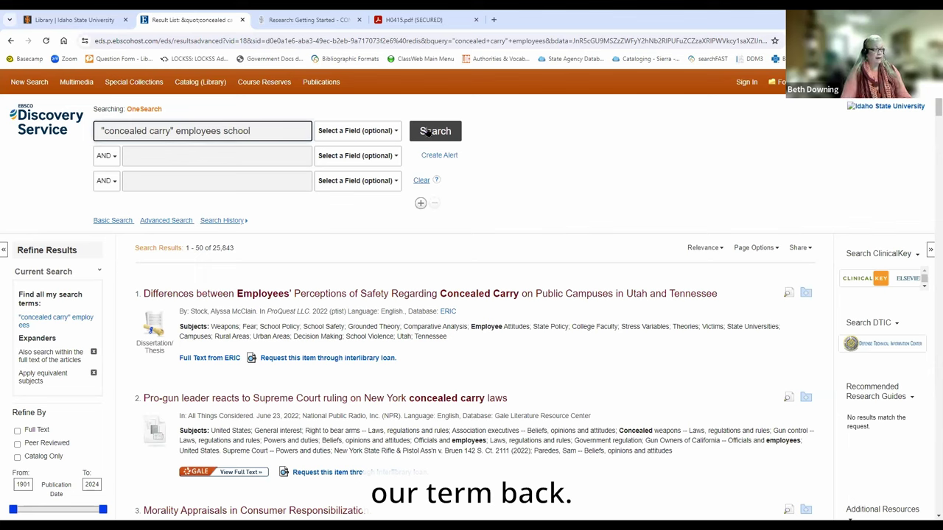
key("Return")
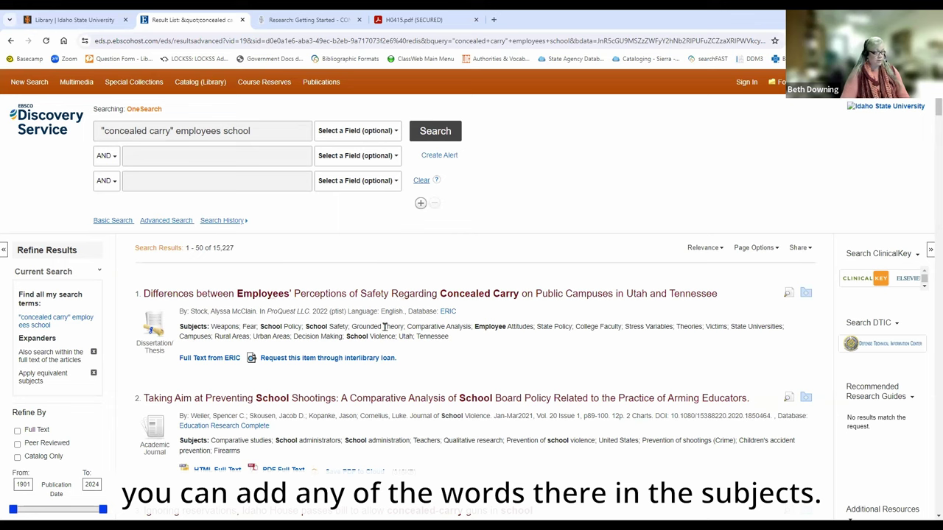
Copy "Weapons" from the first result's subjects into the second search row and run the search without choosing a field
double_click(225, 326)
key("ctrl+c")
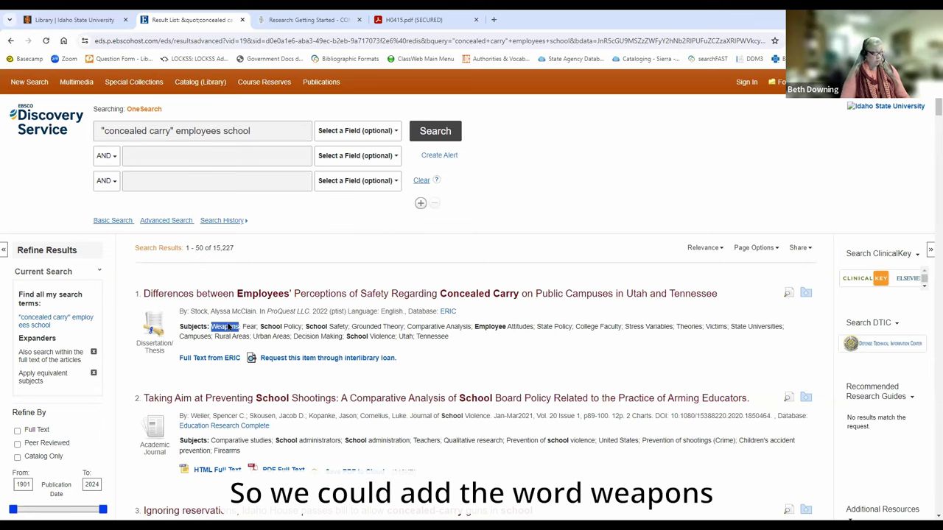
left_click(179, 156)
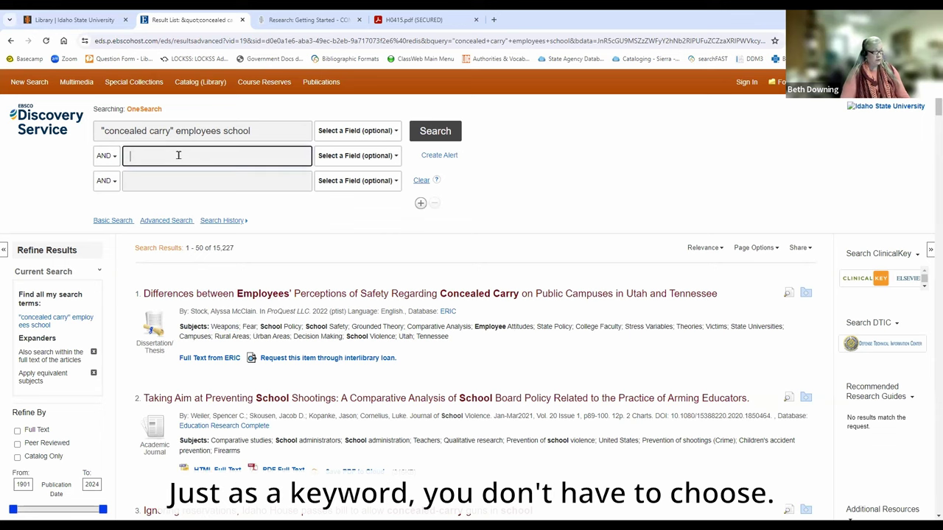
key("ctrl+v")
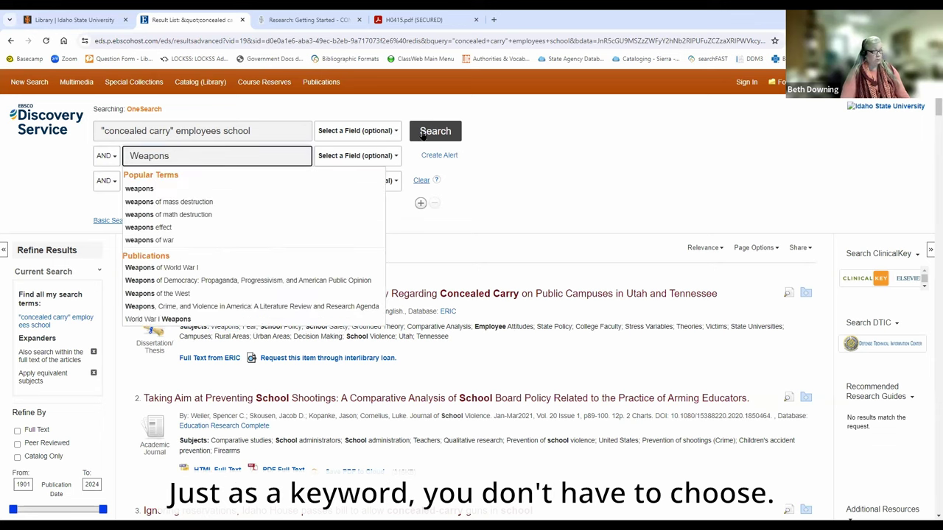
left_click(330, 157)
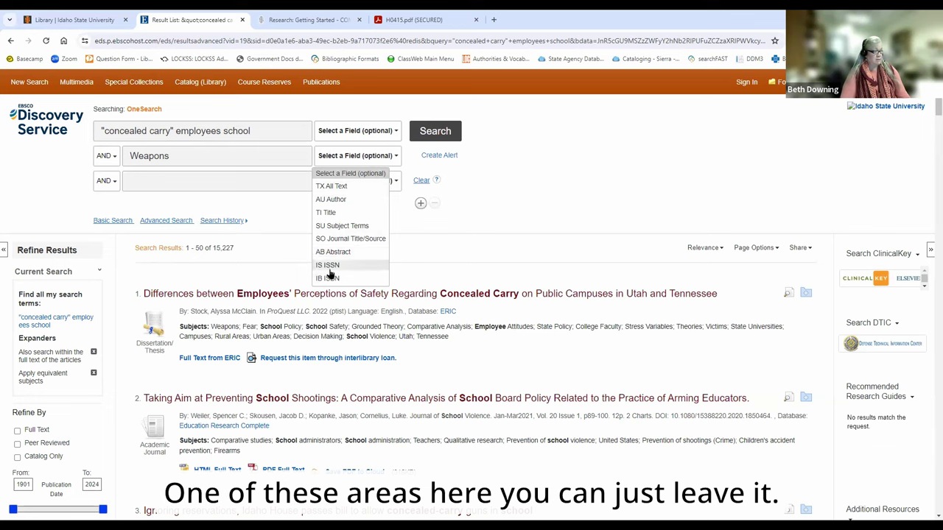
left_click(346, 160)
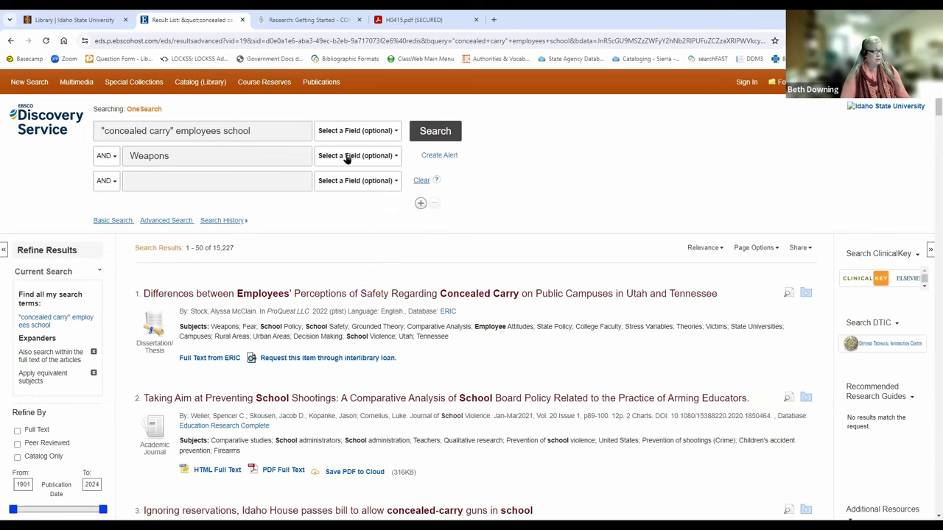
left_click(436, 132)
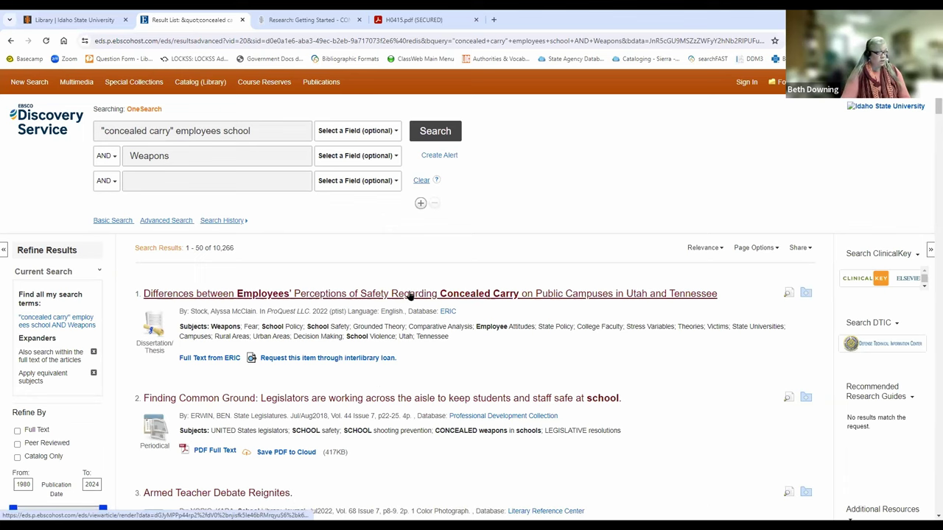
Examine the subject terms and abstract in the first result's detailed record and return to the result list
left_click(433, 298)
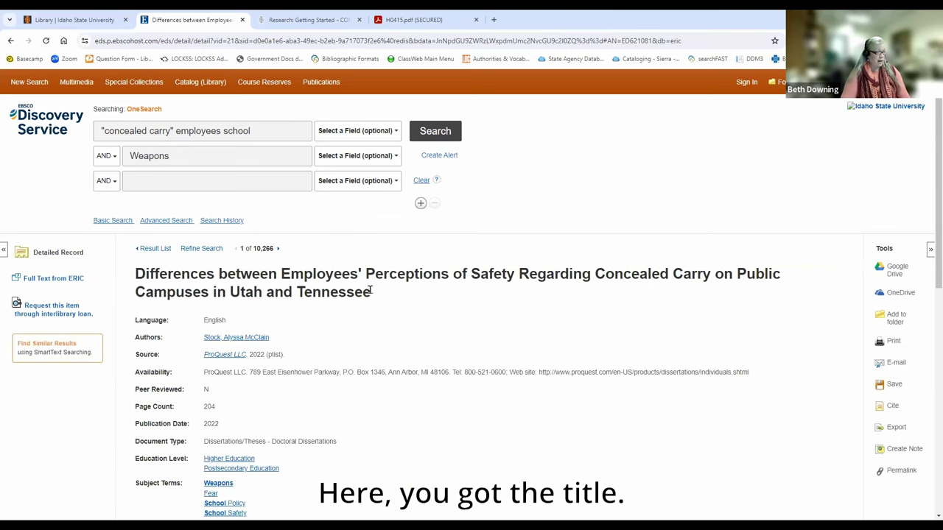
scroll(375, 390, "down", 2)
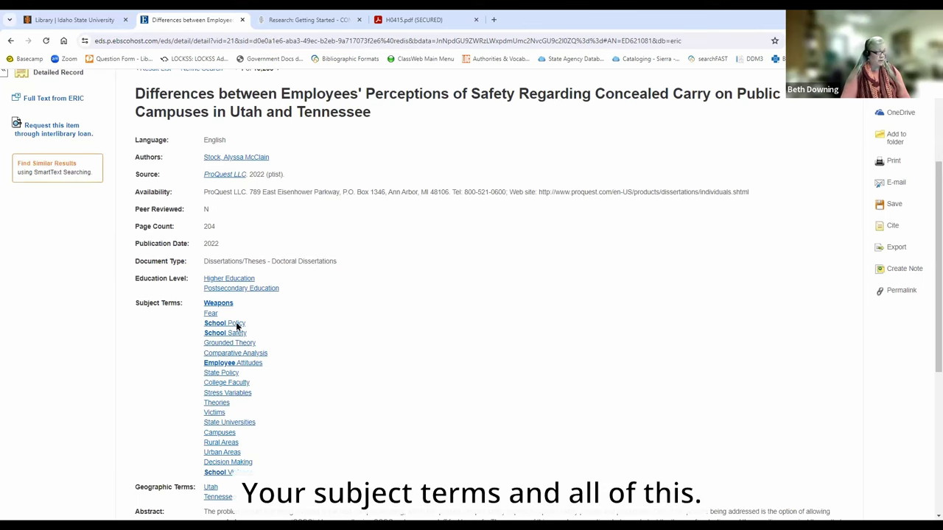
scroll(376, 346, "down", 2)
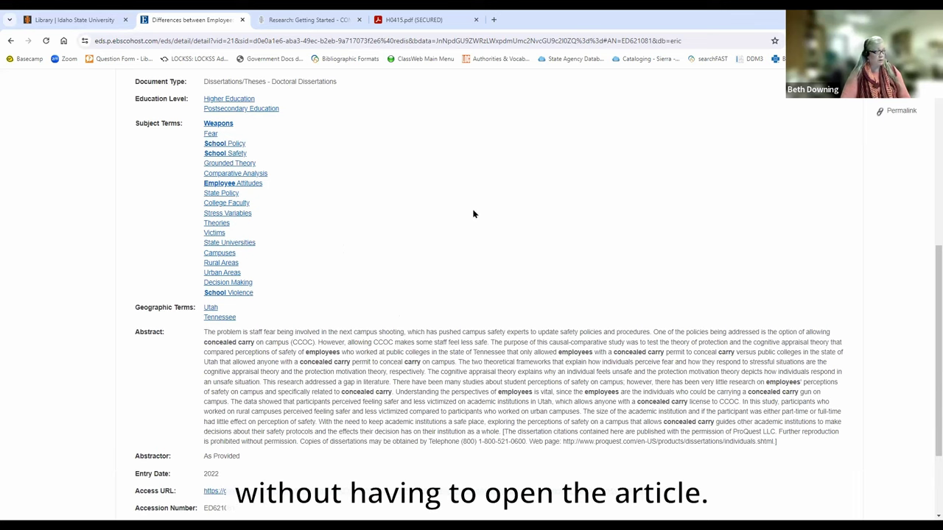
scroll(472, 211, "down", 3)
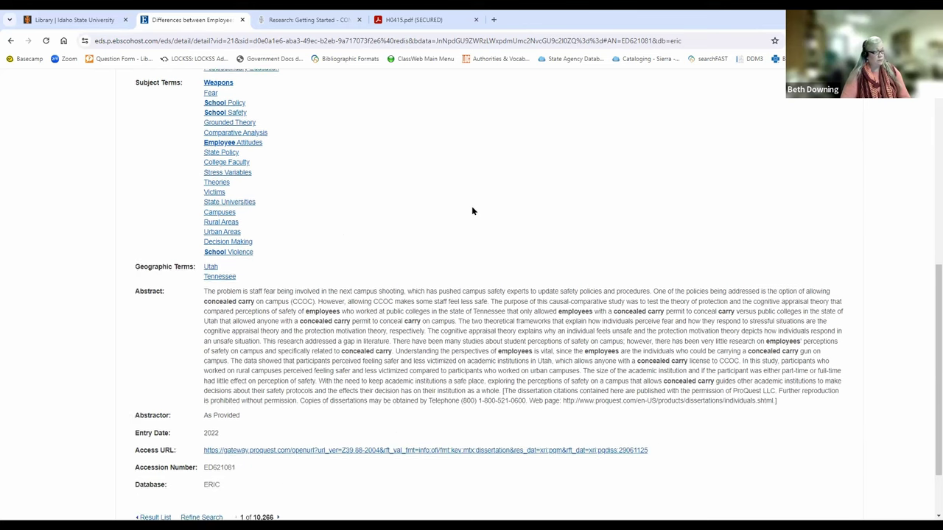
scroll(472, 210, "up", 9)
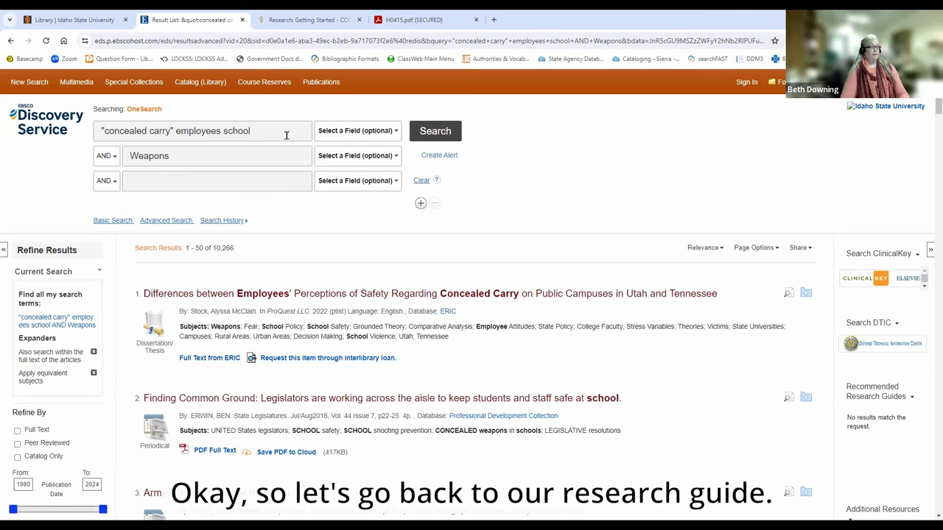
Switch to the COMM 1101 Workshop research guide and review the helpful databases and search boxes on its Locating Material page
left_click(284, 27)
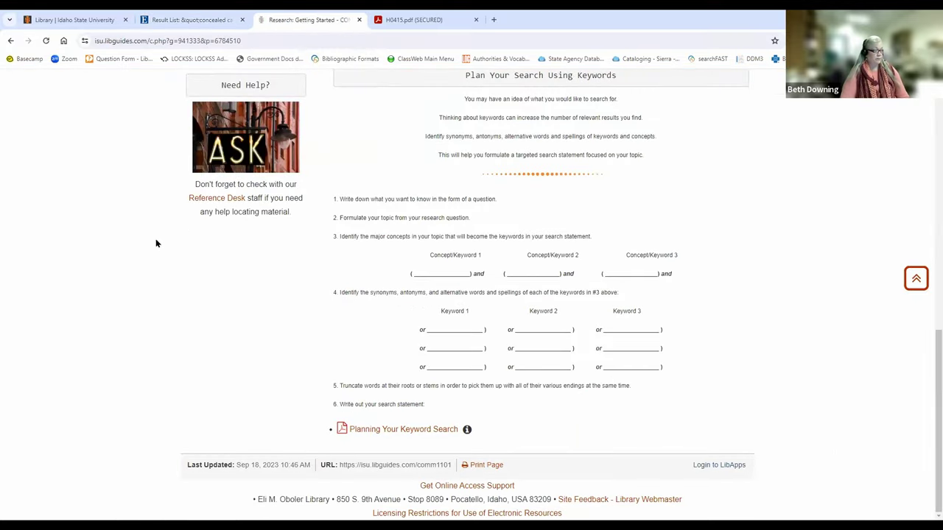
scroll(103, 242, "up", 10)
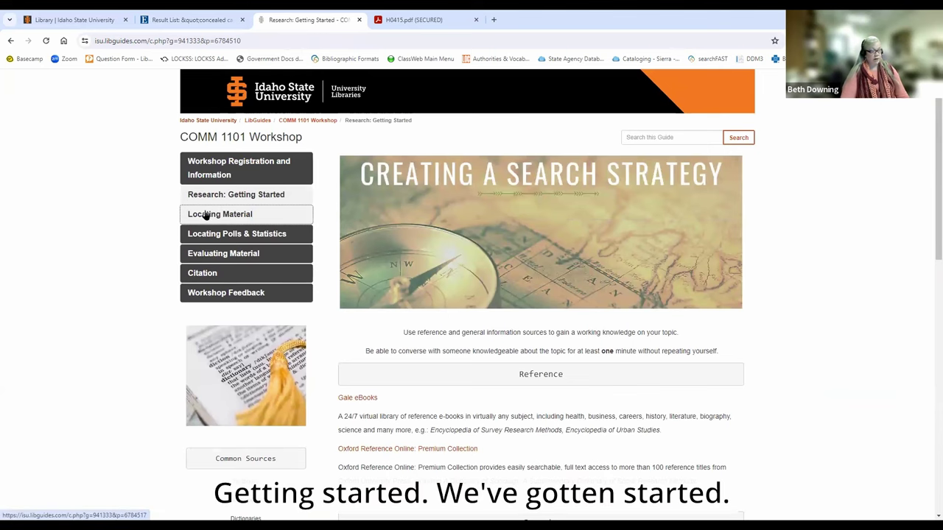
left_click(205, 214)
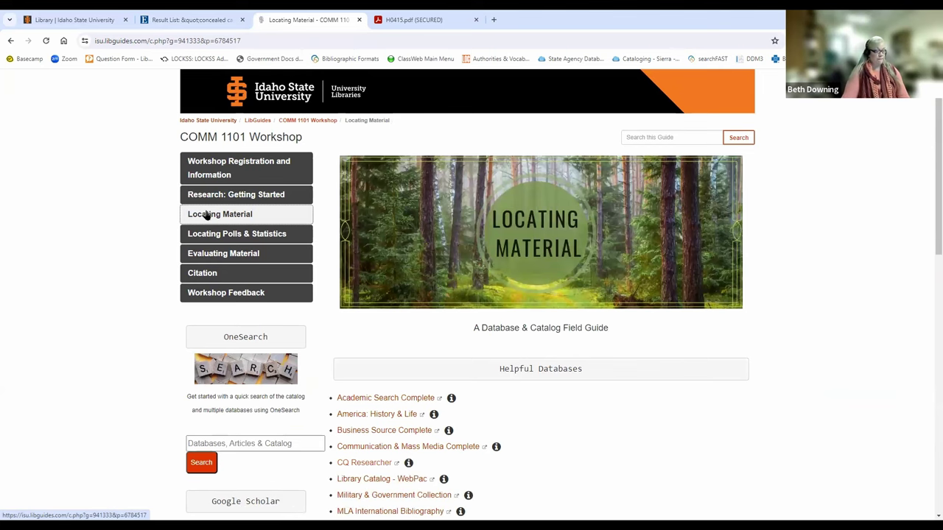
scroll(771, 383, "down", 2)
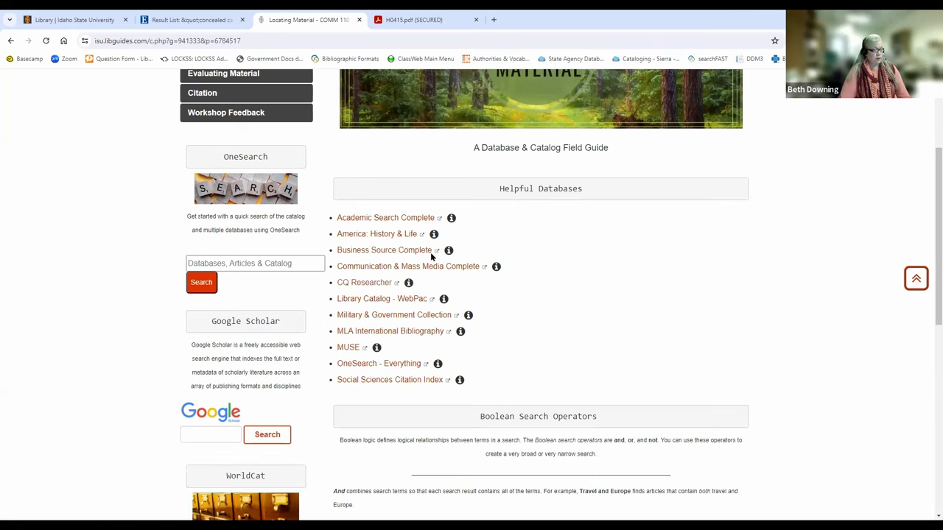
left_click(201, 263)
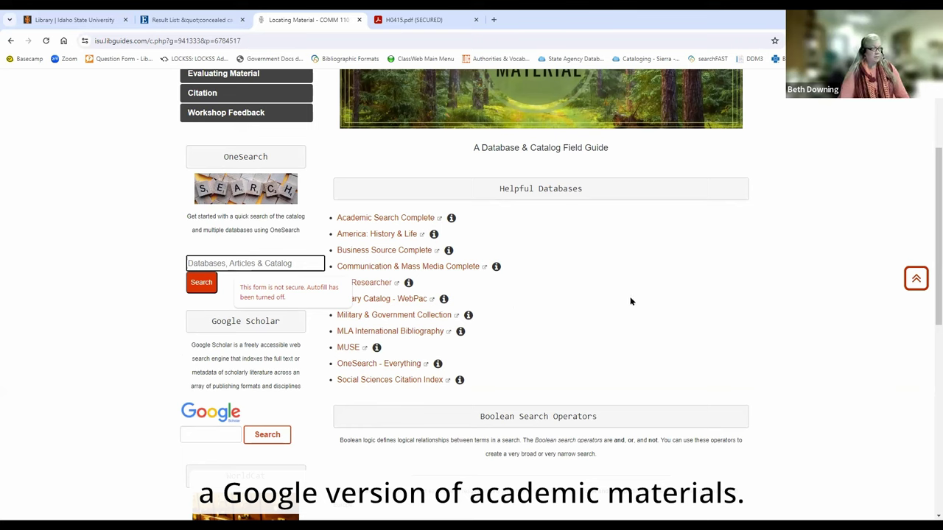
Copy "concealed carry" employees school from the first OneSearch row, run it as a Google search in a new tab and decline precise location
left_click(168, 20)
left_click_drag(251, 130, 97, 129)
key("ctrl+c")
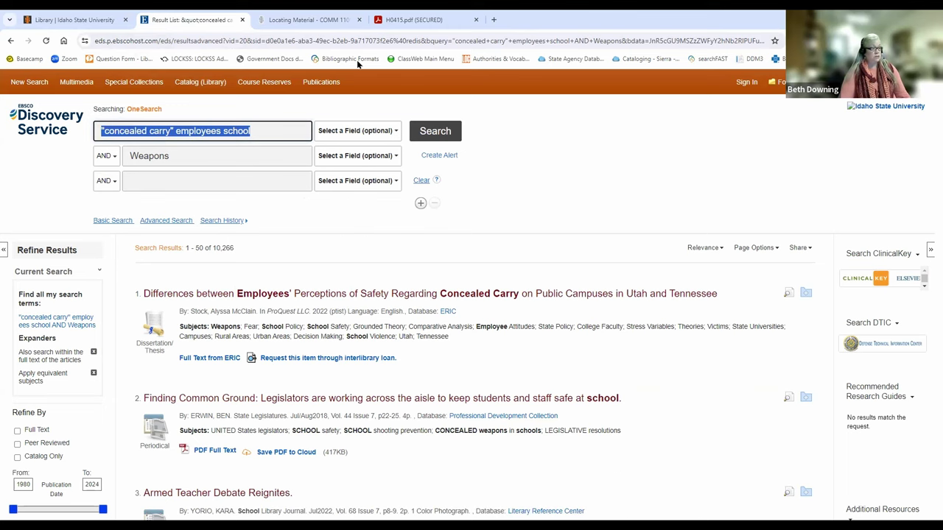
key("ctrl+t")
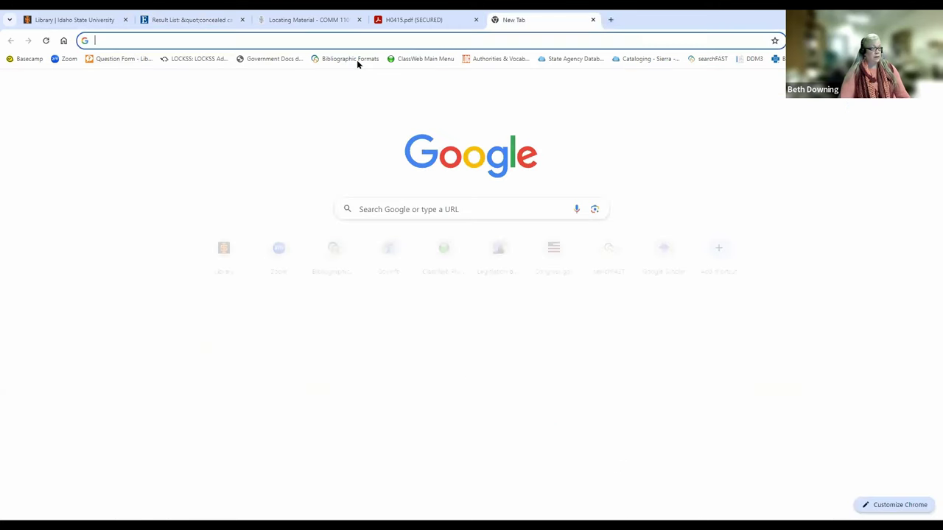
left_click(373, 205)
key("ctrl+v")
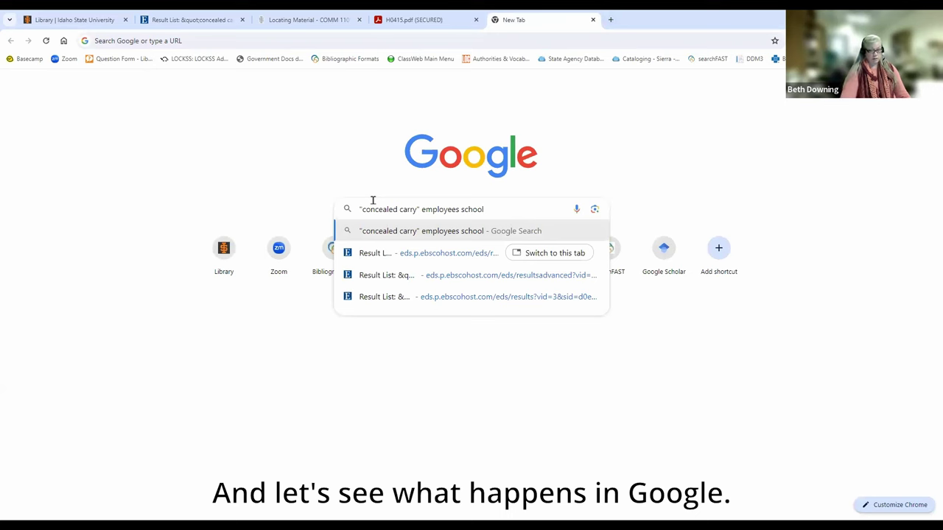
key("Return")
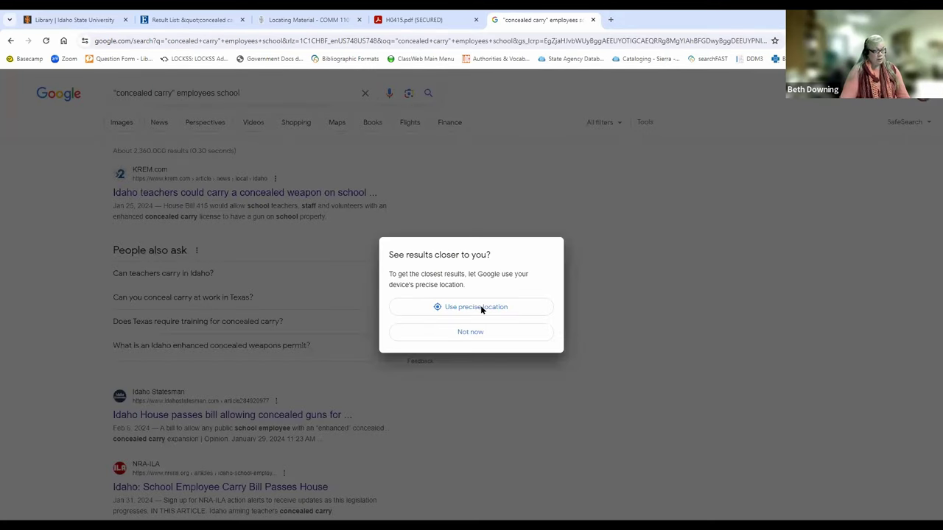
left_click(471, 335)
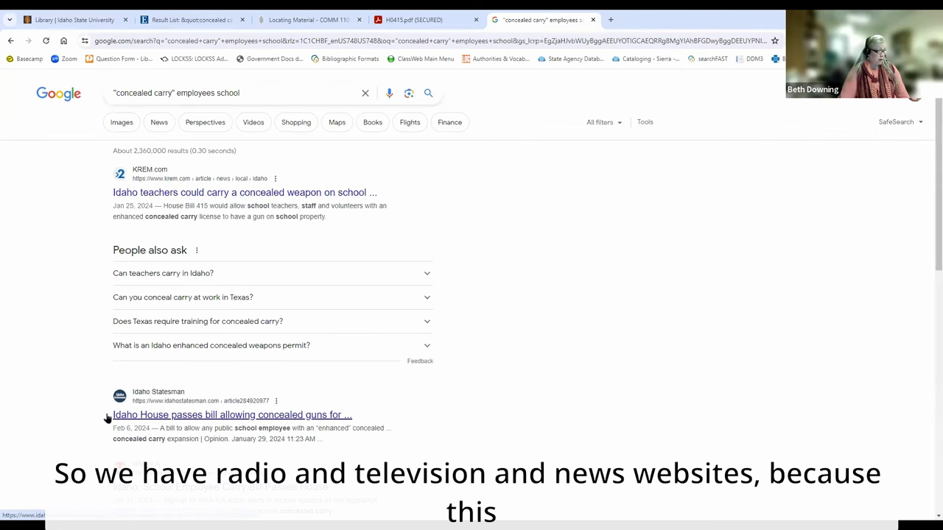
Review the Google results for the kinds of sites and publishers that cover concealed carry by school employees
scroll(76, 409, "down", 2)
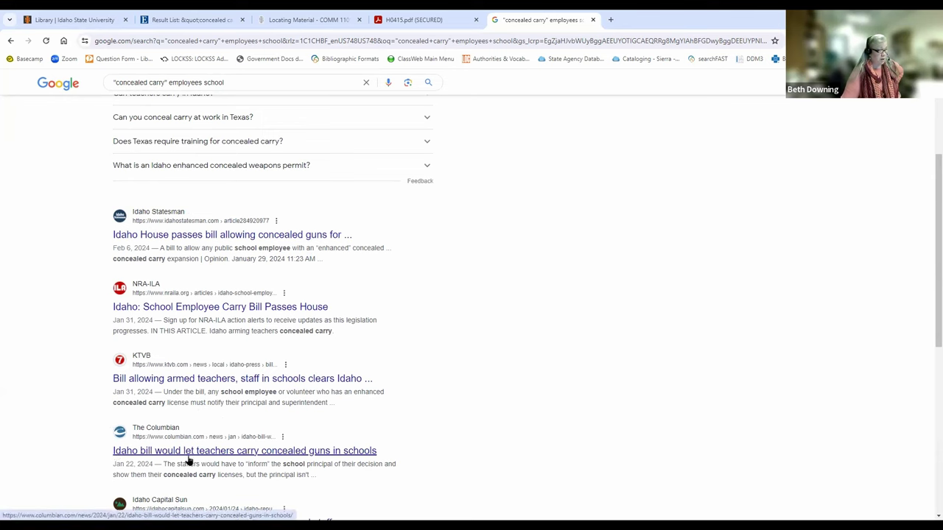
scroll(404, 442, "down", 2)
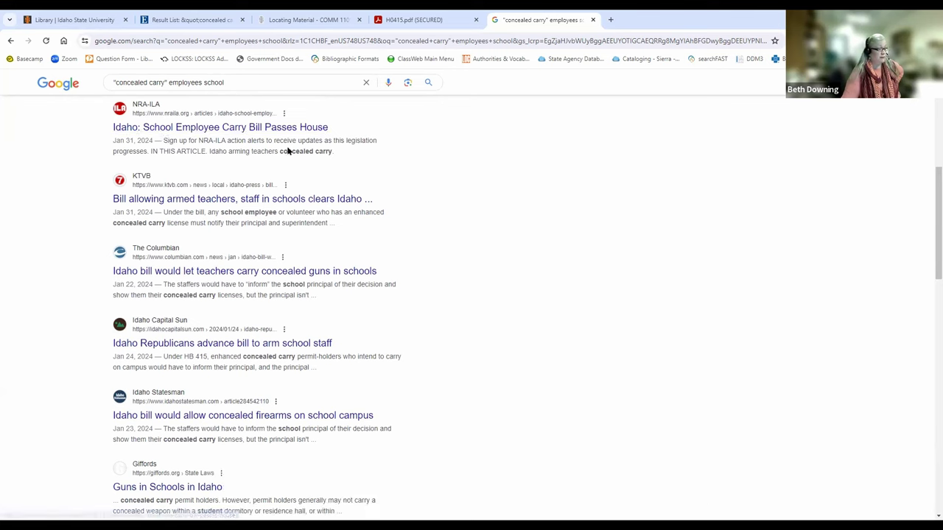
scroll(440, 287, "down", 2)
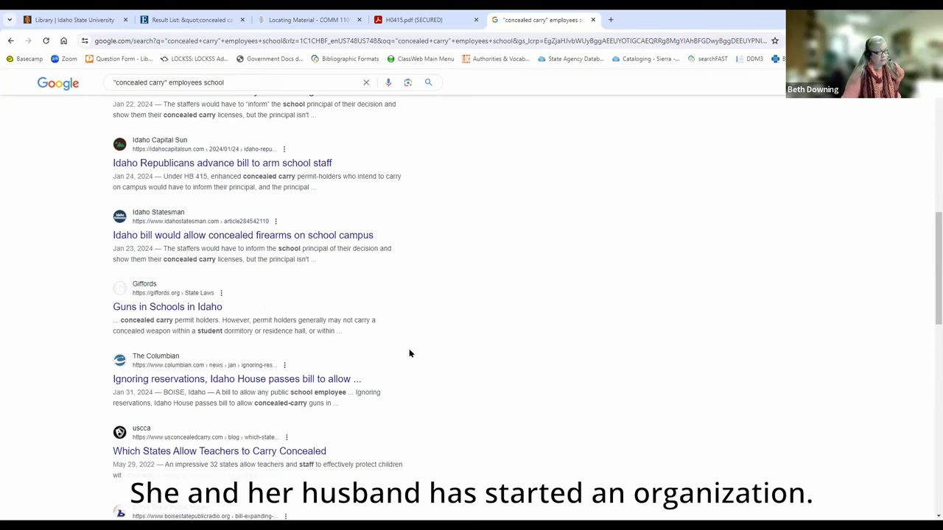
scroll(389, 344, "down", 2)
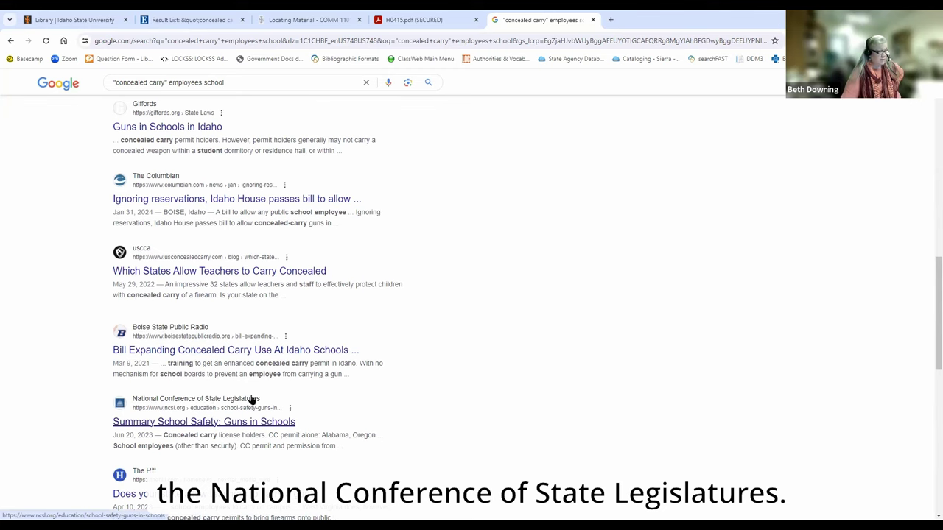
scroll(416, 352, "down", 3)
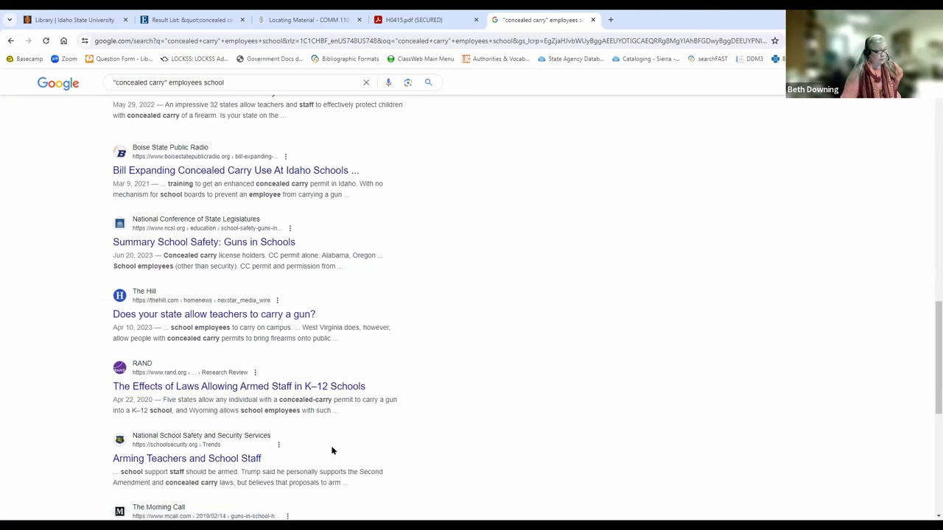
scroll(332, 444, "down", 2)
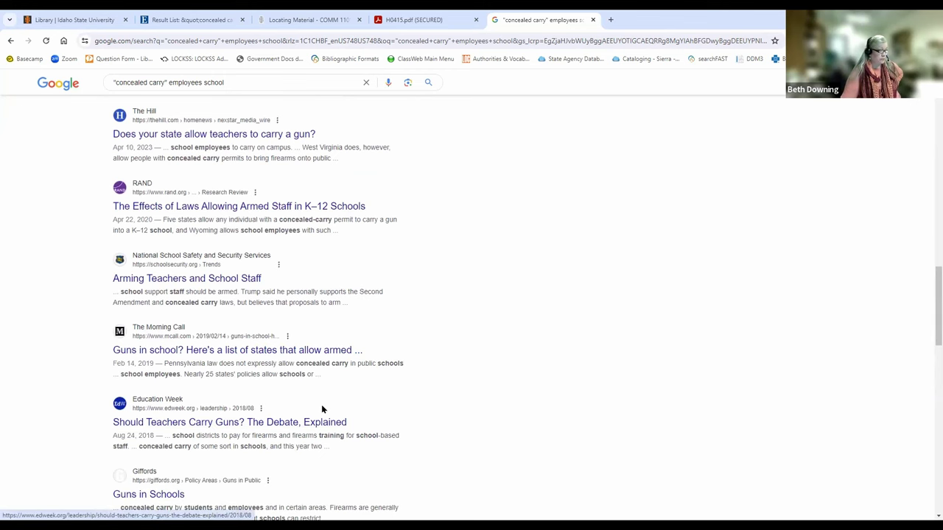
scroll(321, 405, "down", 4)
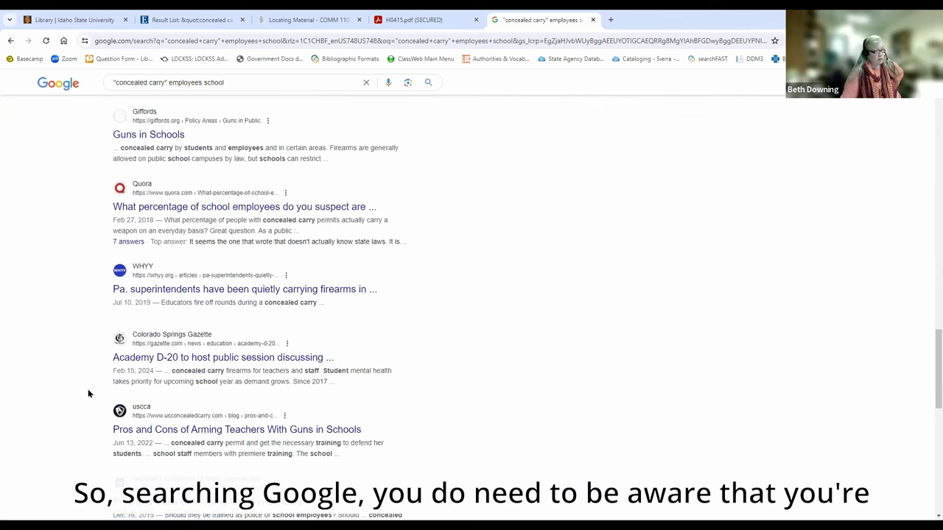
scroll(94, 383, "down", 3)
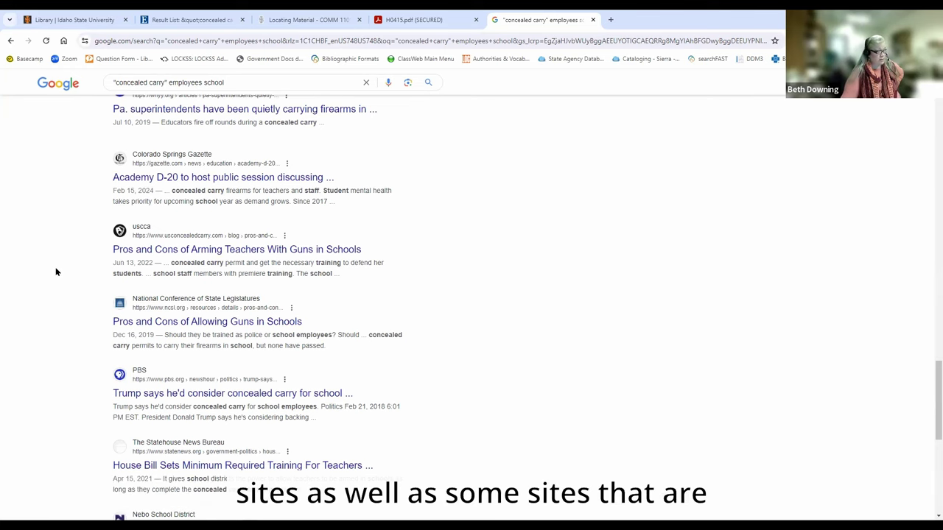
scroll(59, 416, "down", 3)
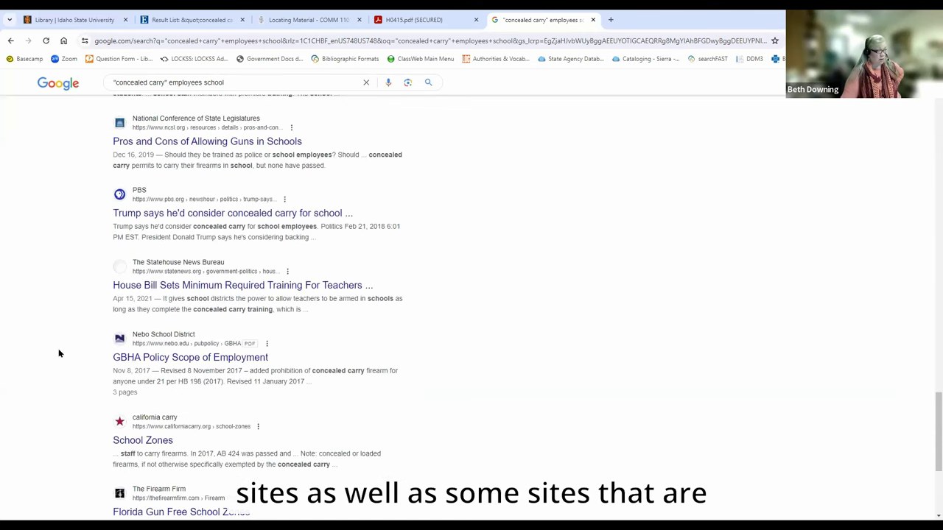
scroll(59, 353, "down", 3)
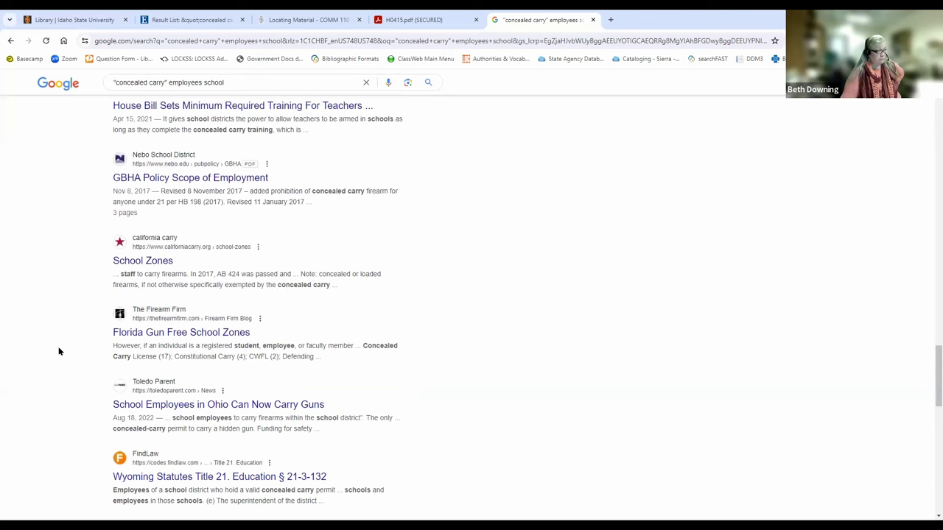
scroll(59, 351, "up", 10)
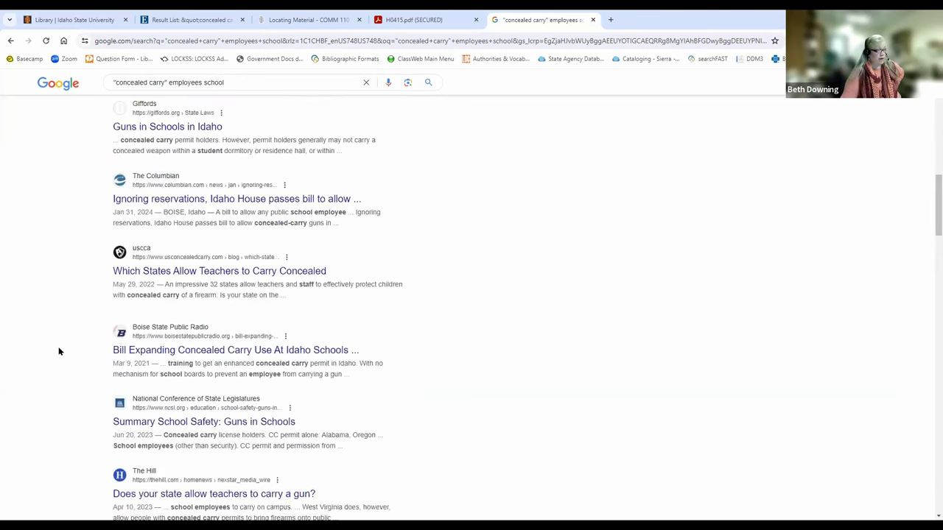
scroll(59, 352, "up", 5)
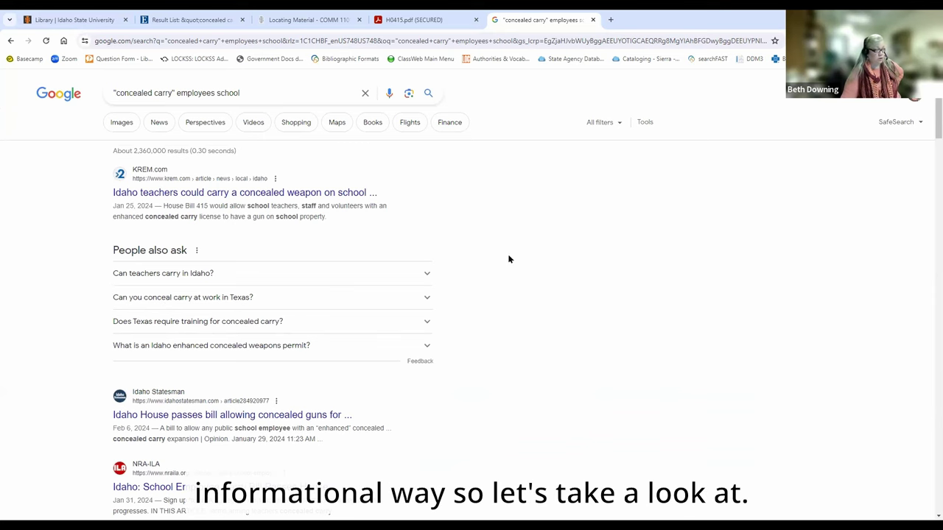
Return to the COMM 1101 Workshop research guide and open its Evaluating Material page
left_click(188, 20)
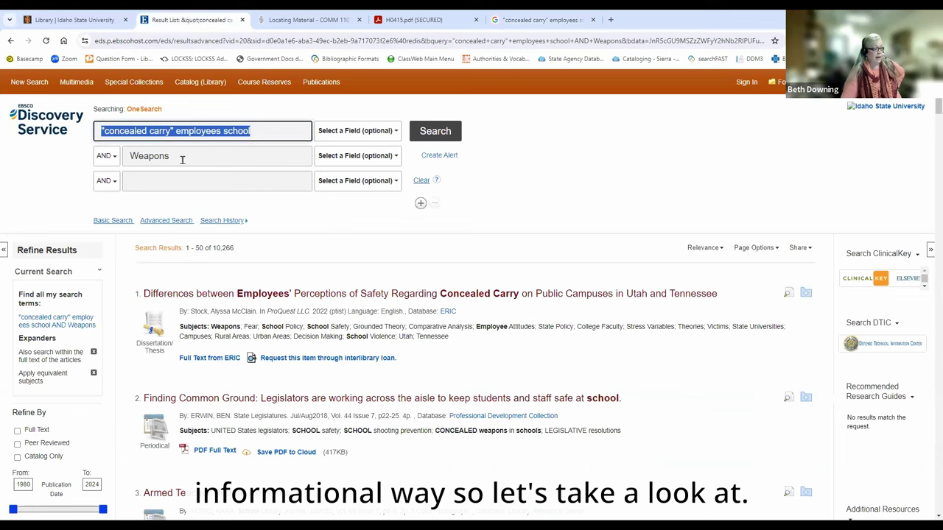
left_click(274, 20)
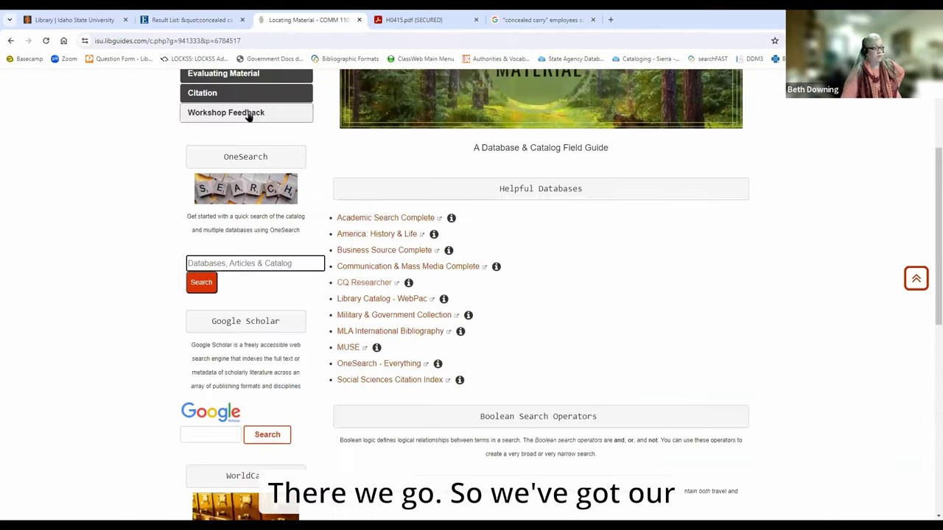
scroll(131, 156, "up", 3)
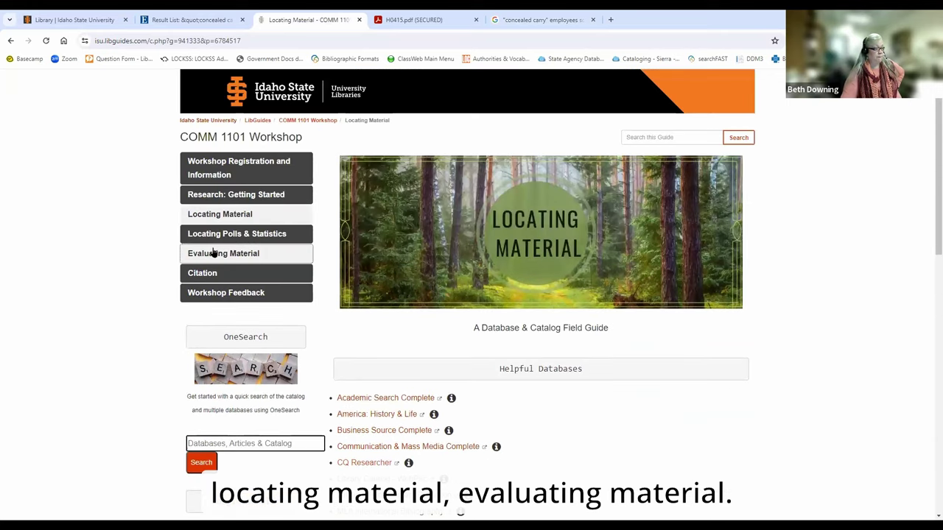
left_click(235, 257)
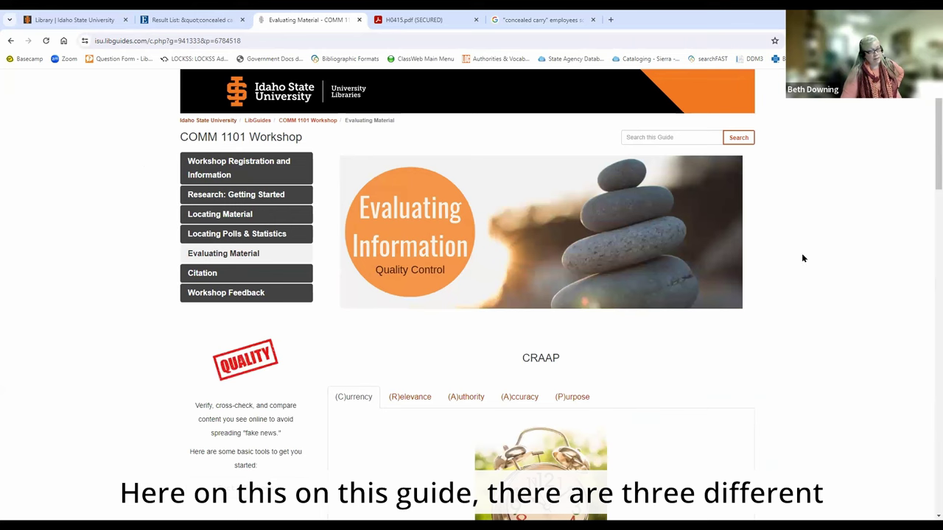
Look over the CRAAP, RADAR and SCORE evaluation methods on the Evaluating Material page
scroll(799, 252, "down", 3)
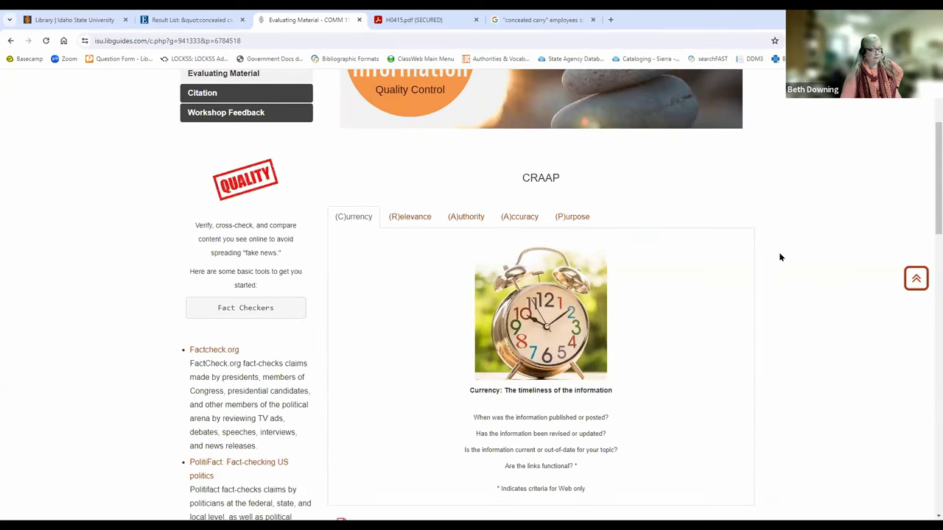
scroll(780, 257, "down", 3)
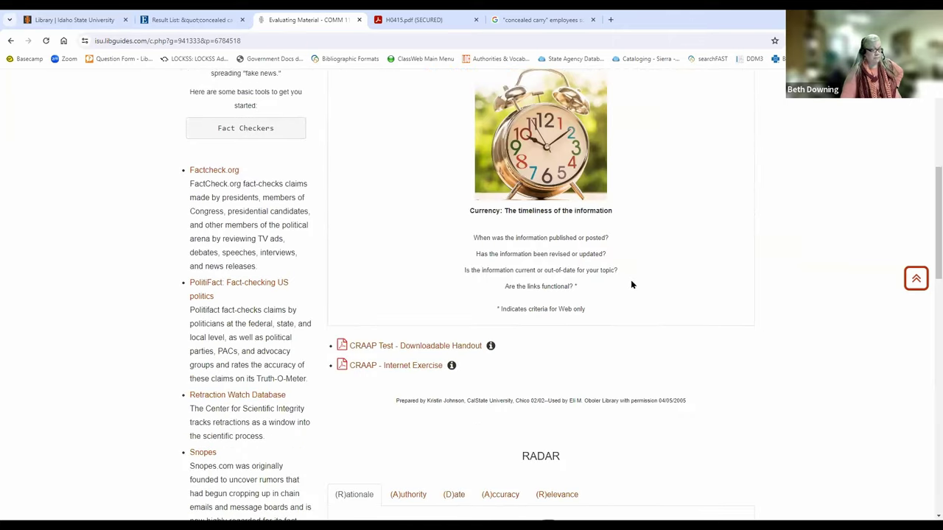
scroll(736, 288, "up", 3)
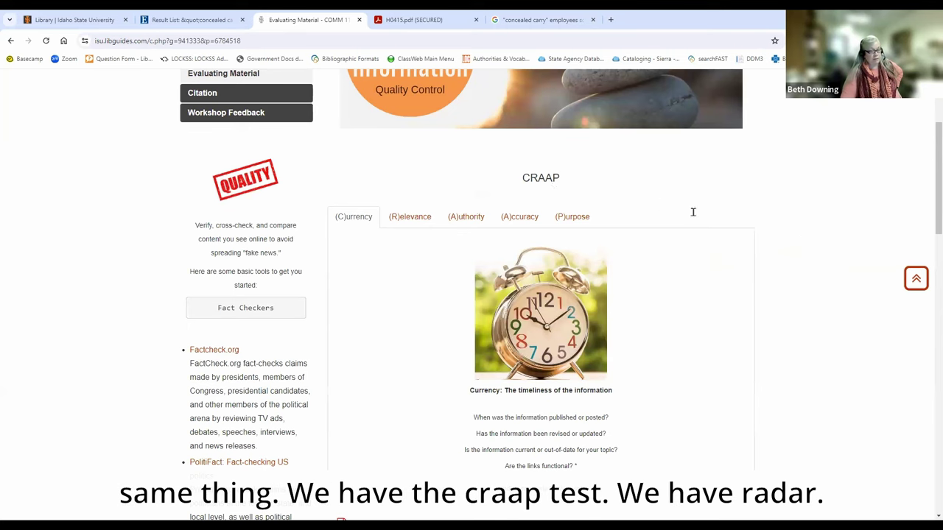
scroll(797, 295, "down", 5)
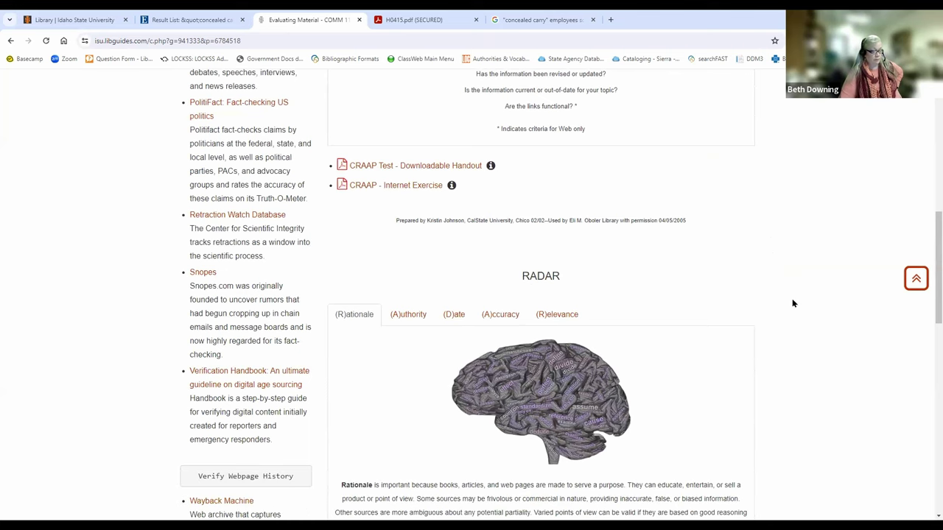
scroll(792, 302, "down", 7)
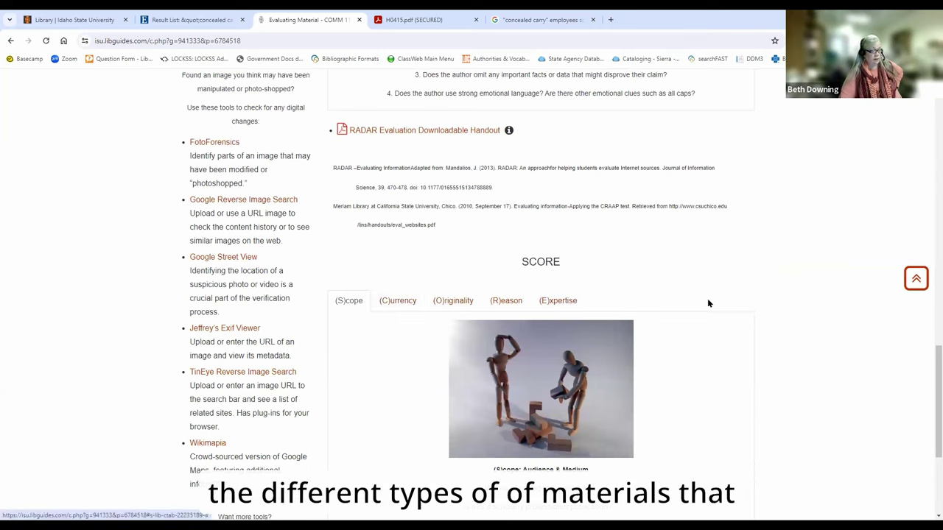
scroll(756, 307, "up", 5)
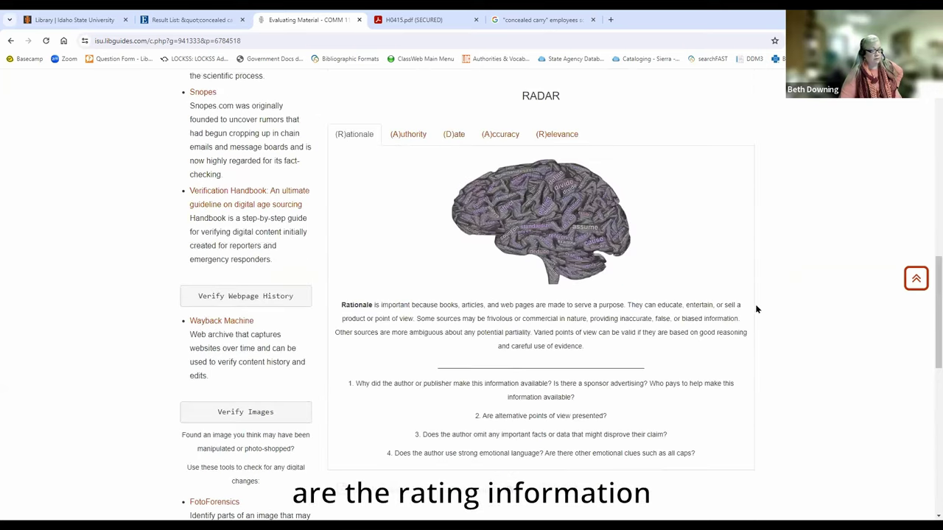
scroll(756, 309, "up", 2)
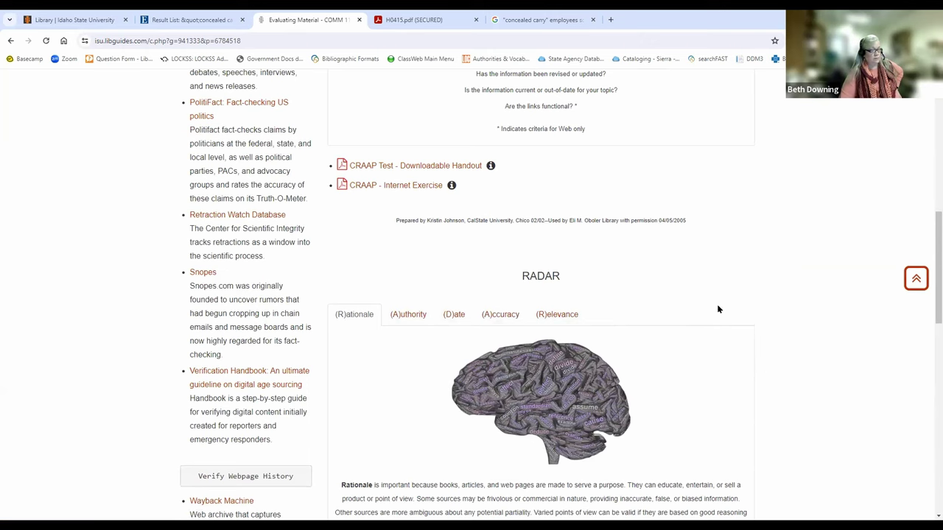
scroll(792, 318, "up", 3)
scroll(792, 317, "up", 2)
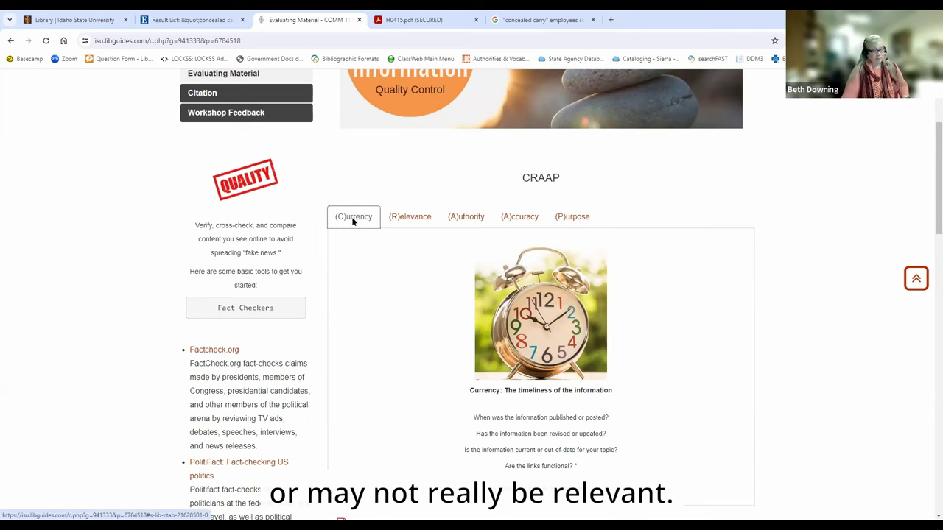
Examine the Relevance and Authority criteria of the CRAAP test, including the questions about the information's source
left_click(410, 218)
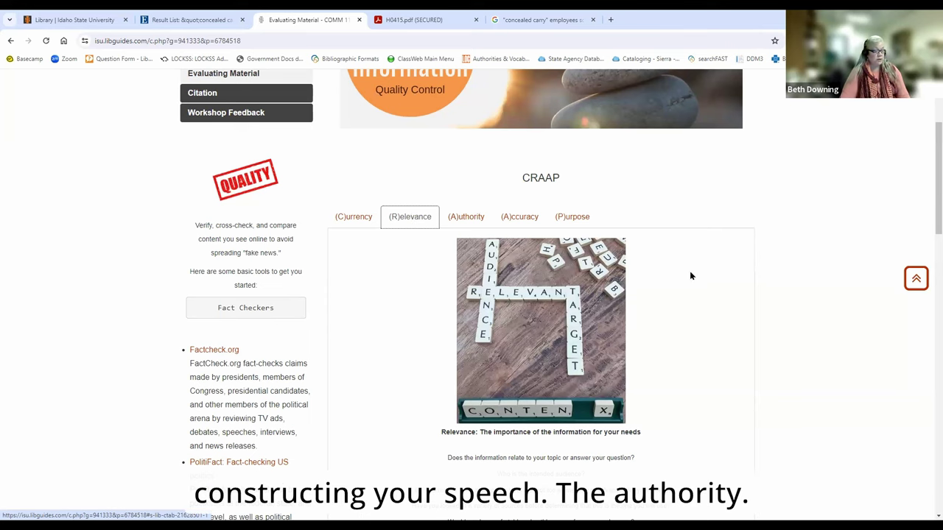
left_click(465, 216)
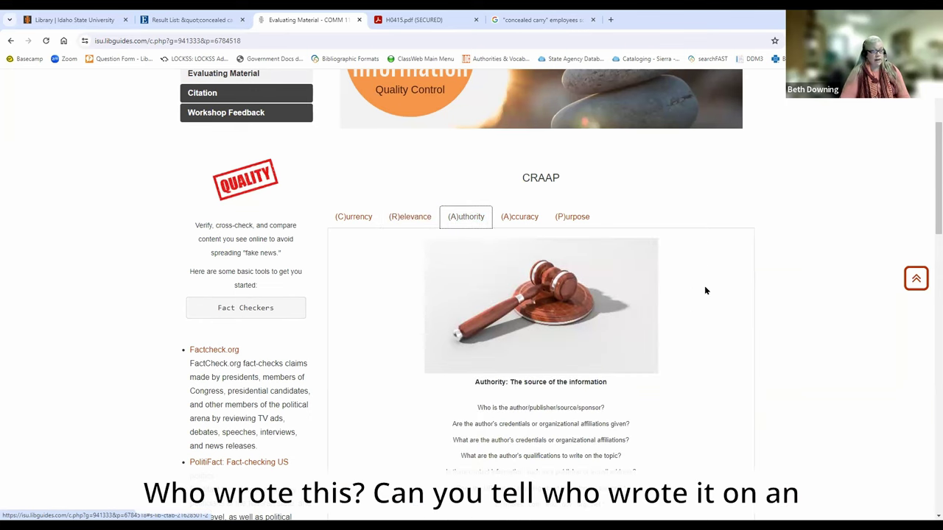
scroll(704, 287, "down", 3)
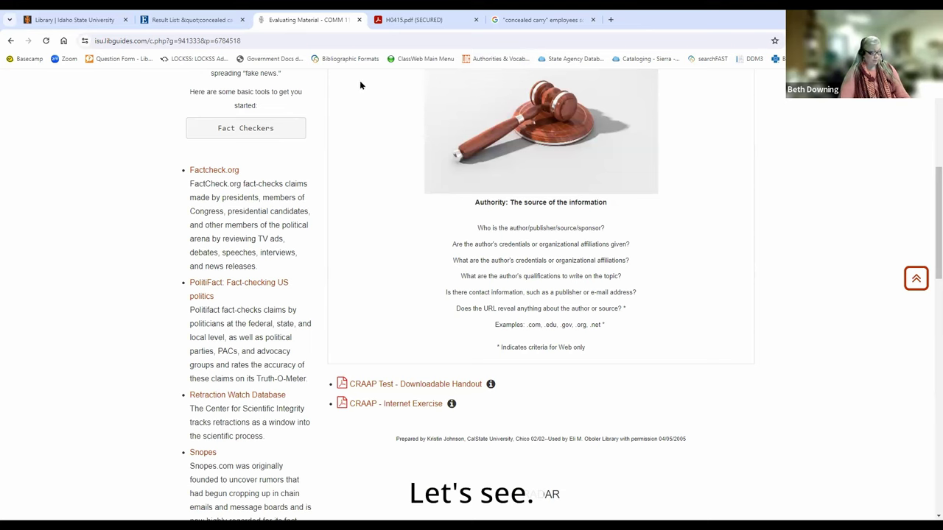
Search Google for "concealed carry" employees school again in another new tab
key("ctrl+t")
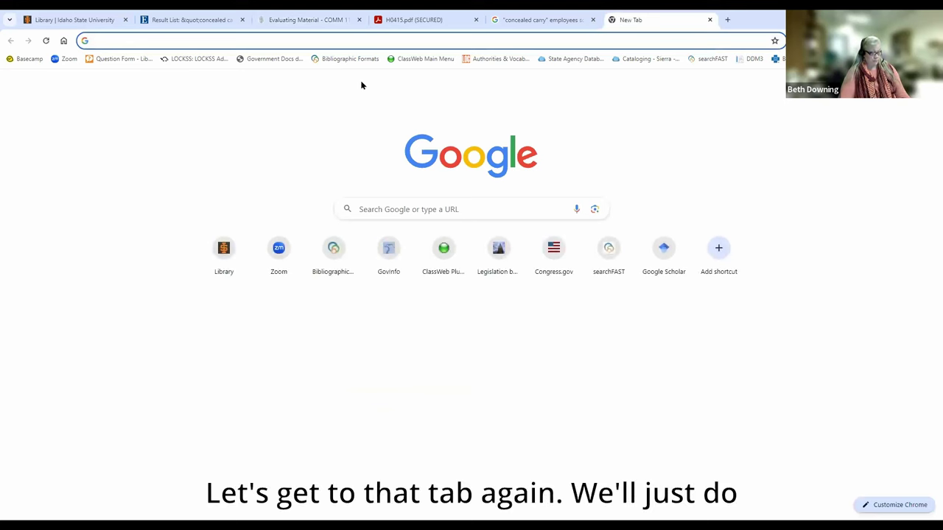
type("\"concealed carry\" employees school")
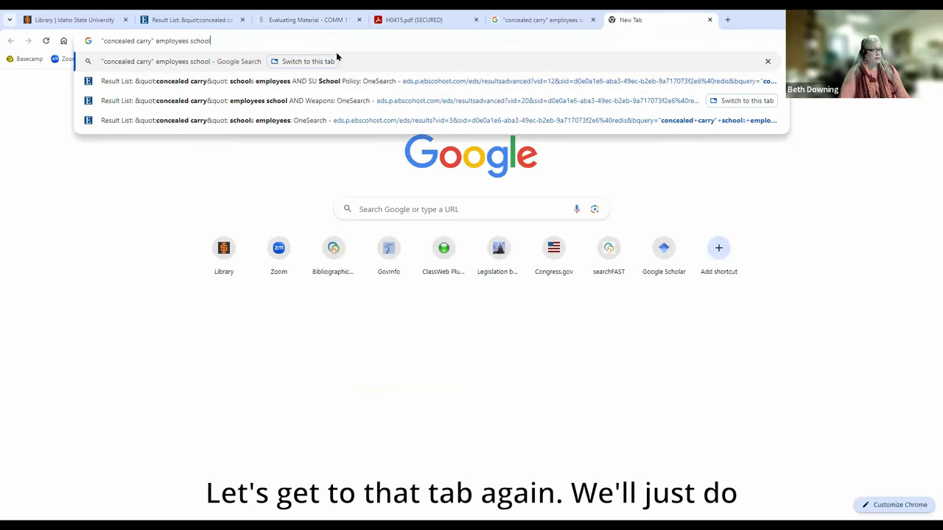
key("Return")
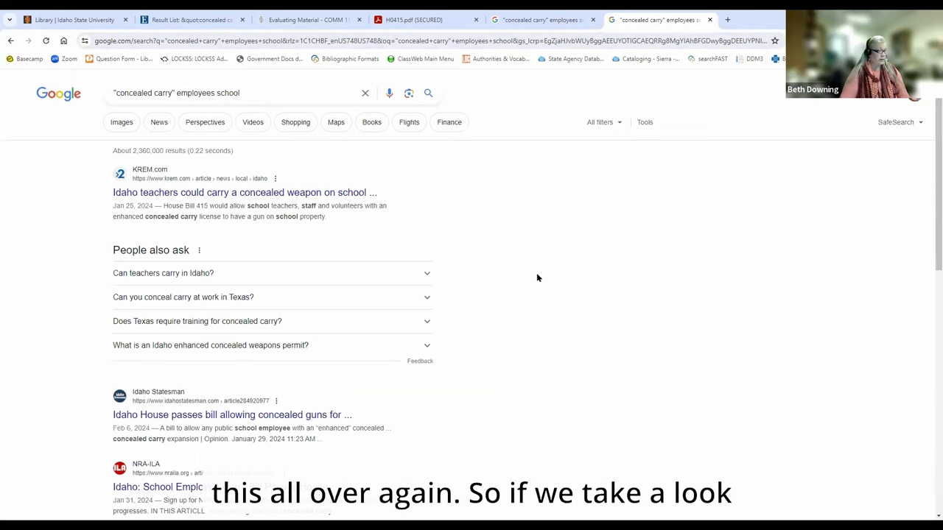
Open the Giffords result "Guns in Schools in Idaho" from the Google results and go to the site's About page
scroll(535, 274, "down", 7)
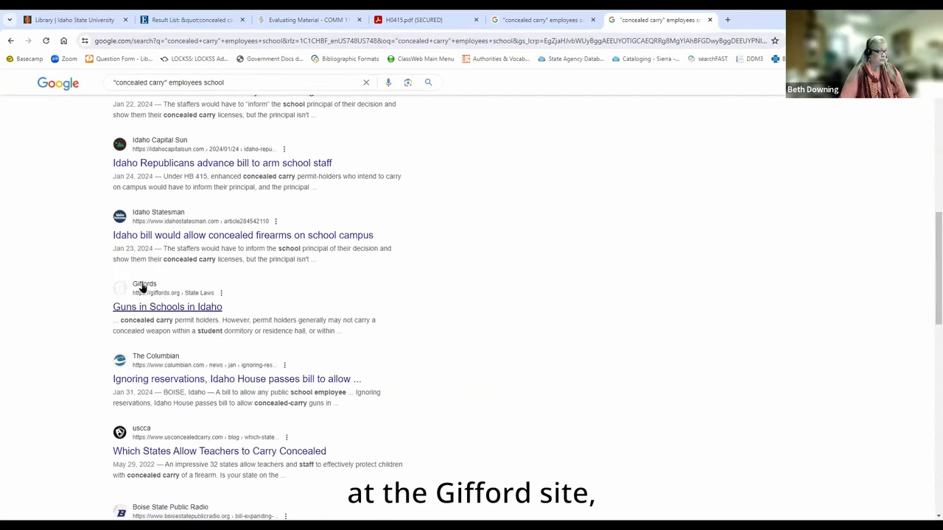
left_click(145, 285)
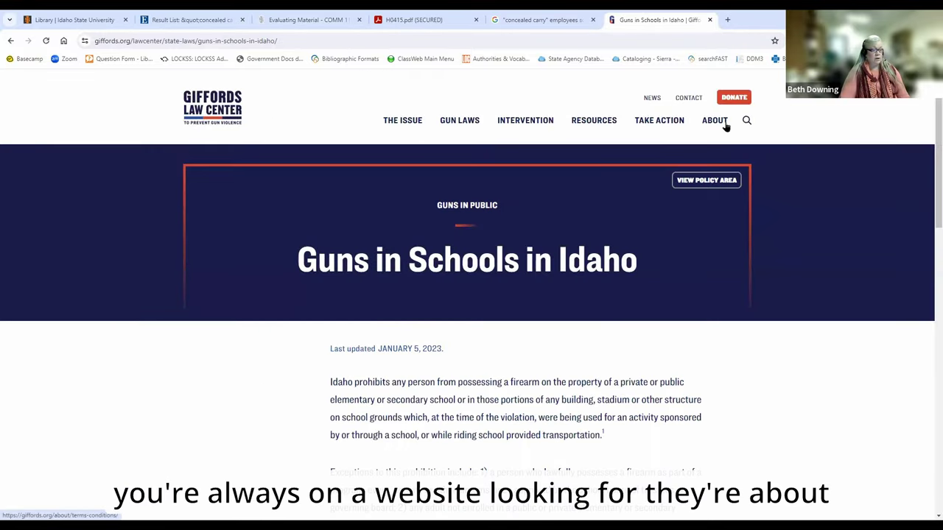
mouse_move(722, 123)
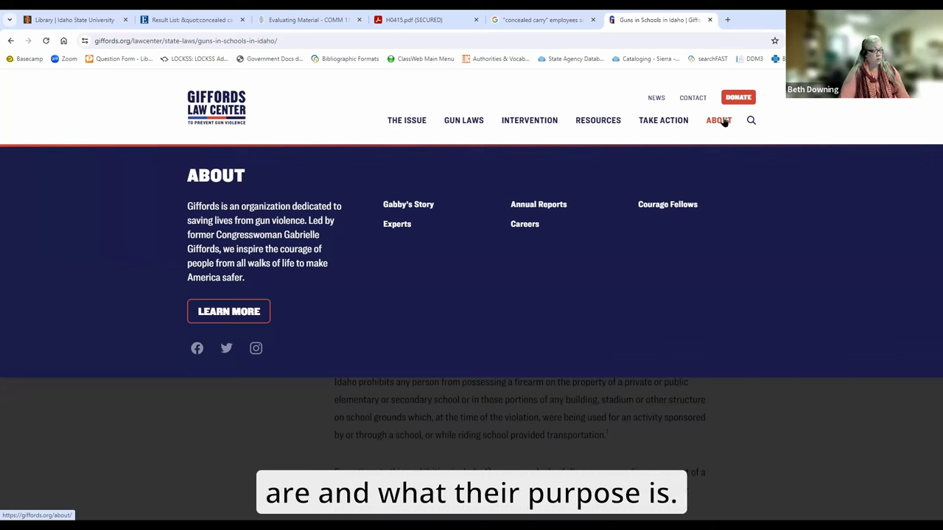
left_click(720, 124)
Examine the Giffords About page for the organization's mission, its entities, its work and its background
scroll(239, 321, "down", 2)
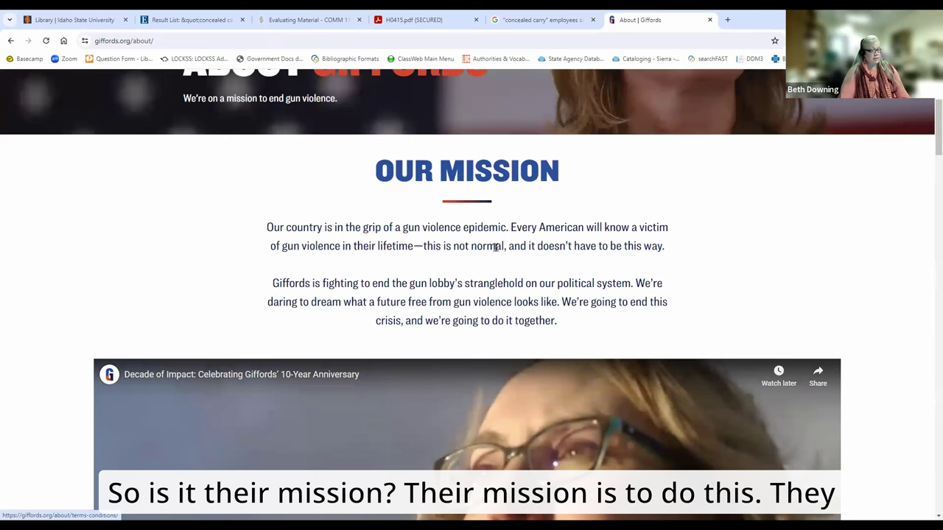
scroll(722, 235, "down", 2)
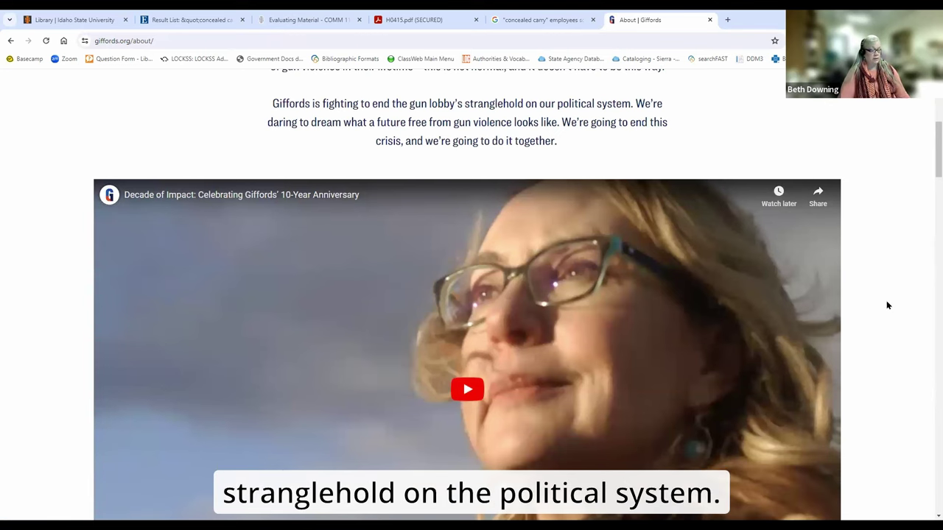
scroll(887, 305, "down", 8)
scroll(887, 305, "up", 2)
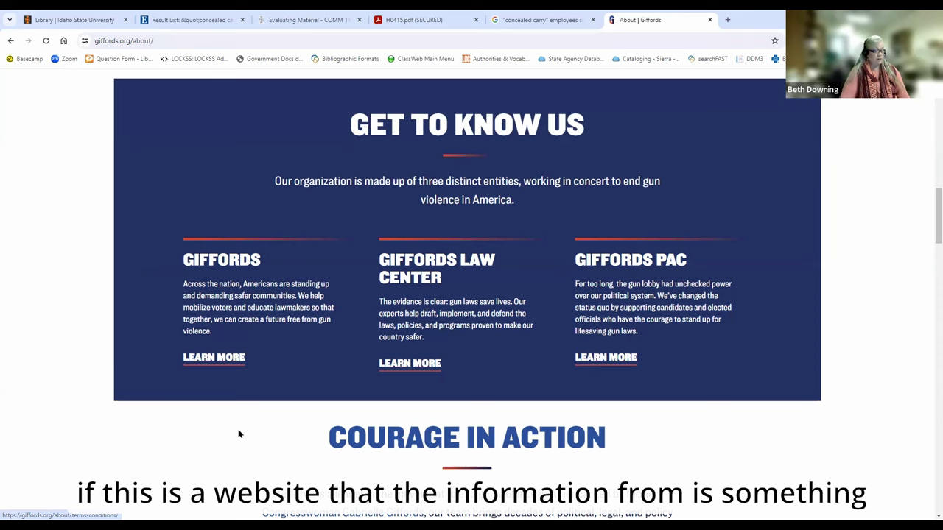
scroll(268, 442, "down", 3)
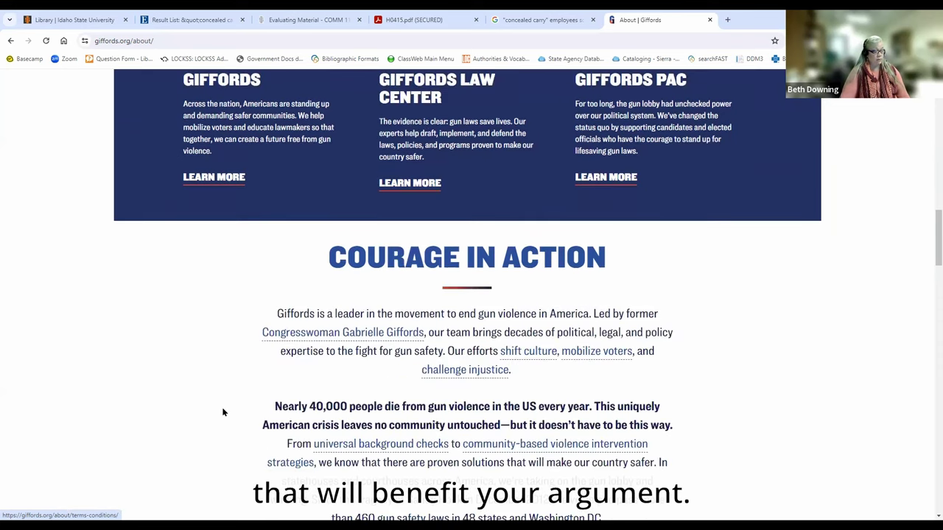
scroll(215, 389, "down", 3)
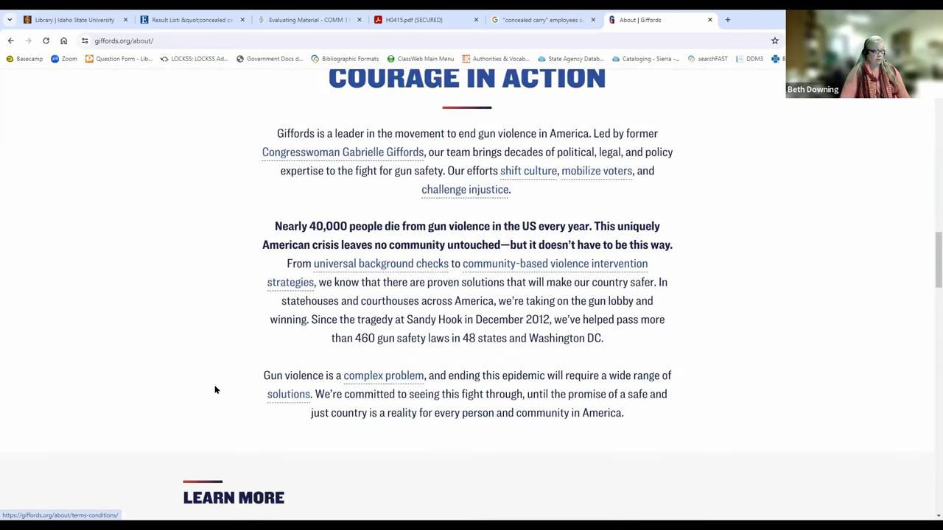
scroll(216, 389, "down", 3)
scroll(152, 389, "down", 3)
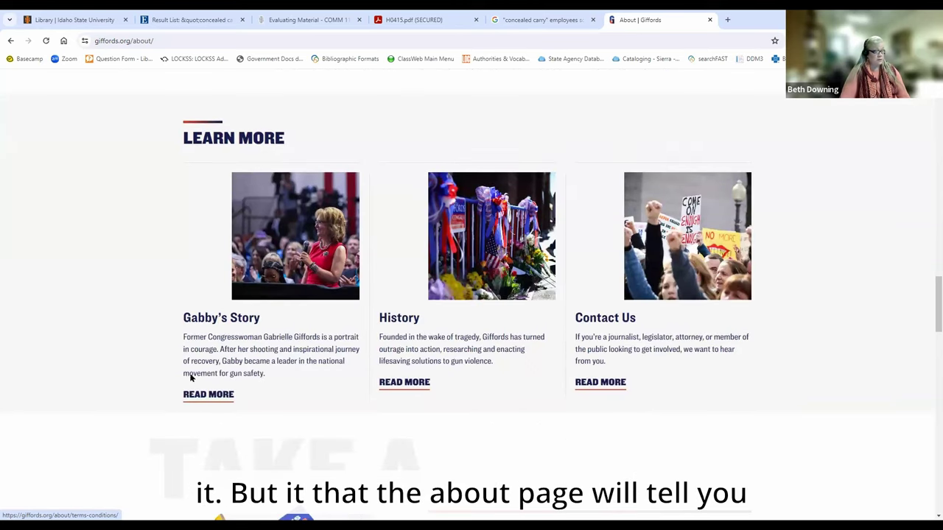
scroll(123, 190, "up", 12)
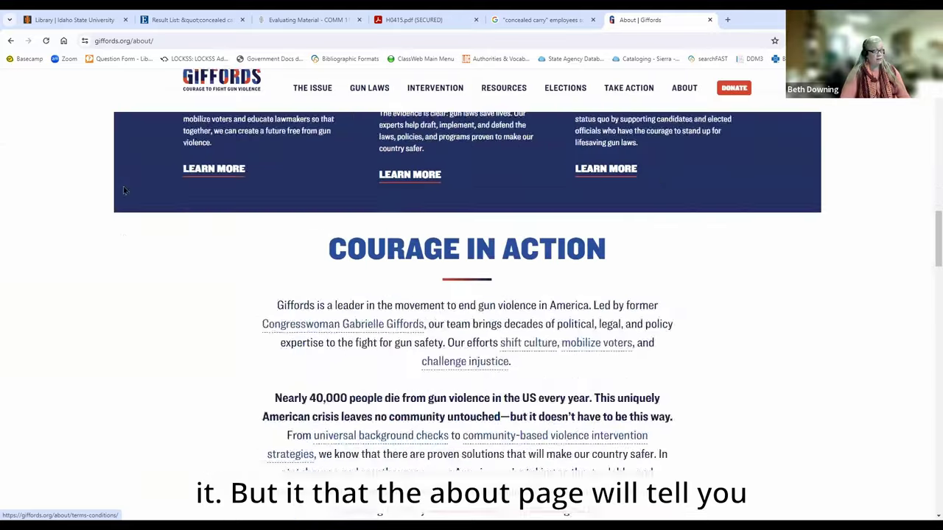
scroll(123, 190, "up", 3)
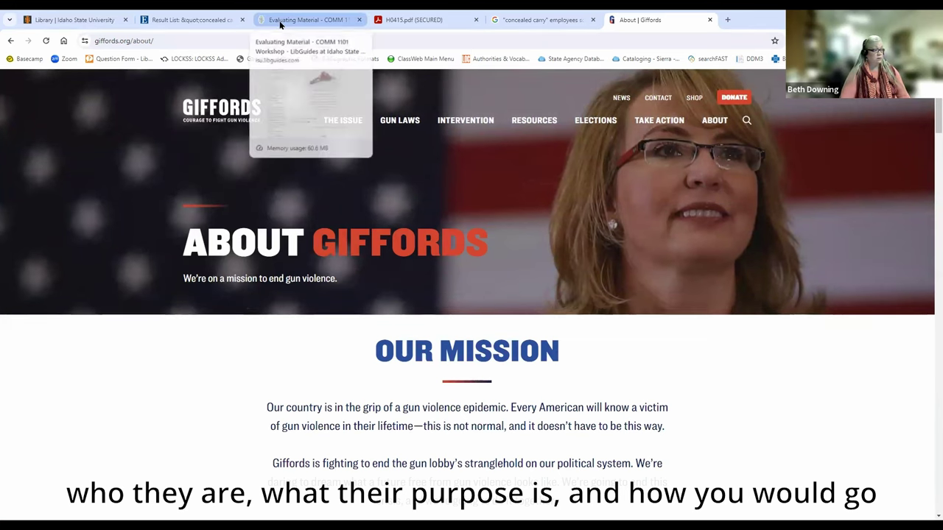
Revisit the guide's Authority questions and check the OneSearch record of "Finding Common Ground" for the author's credentials
left_click(262, 21)
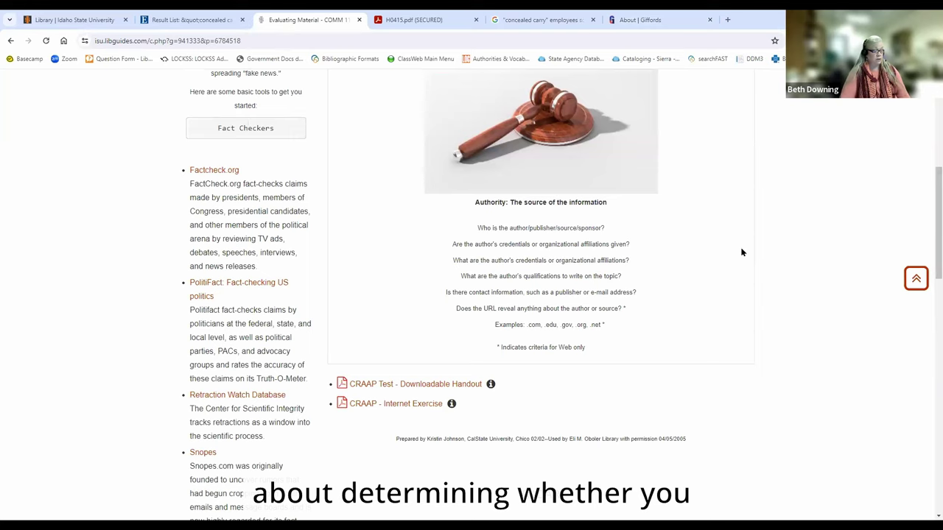
scroll(742, 252, "up", 2)
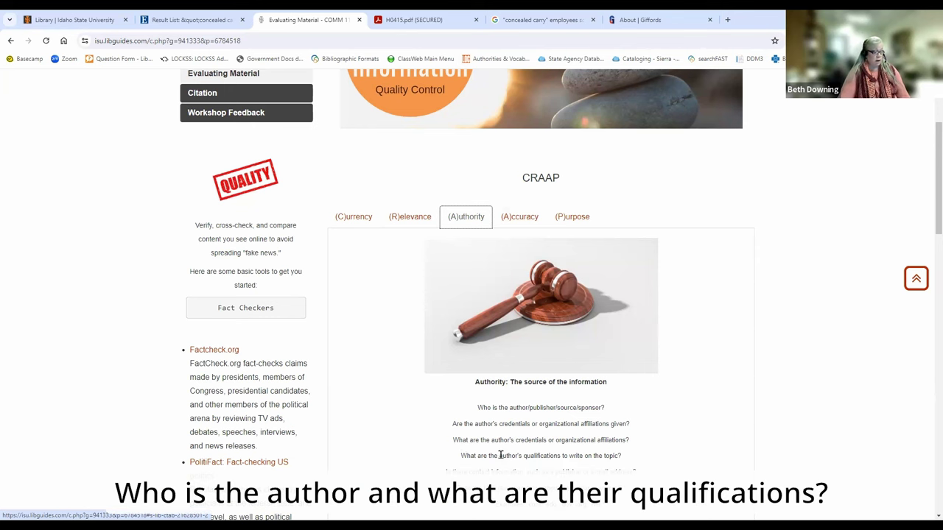
left_click(171, 20)
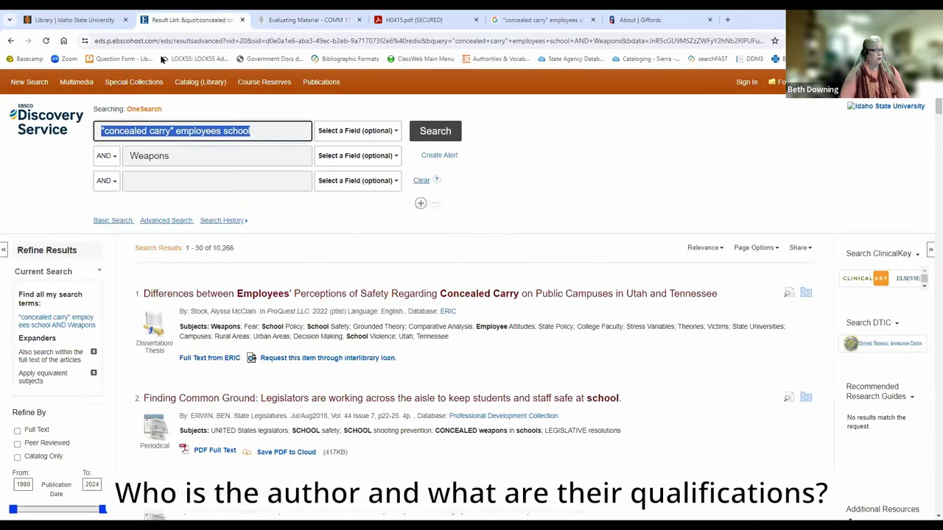
left_click(294, 397)
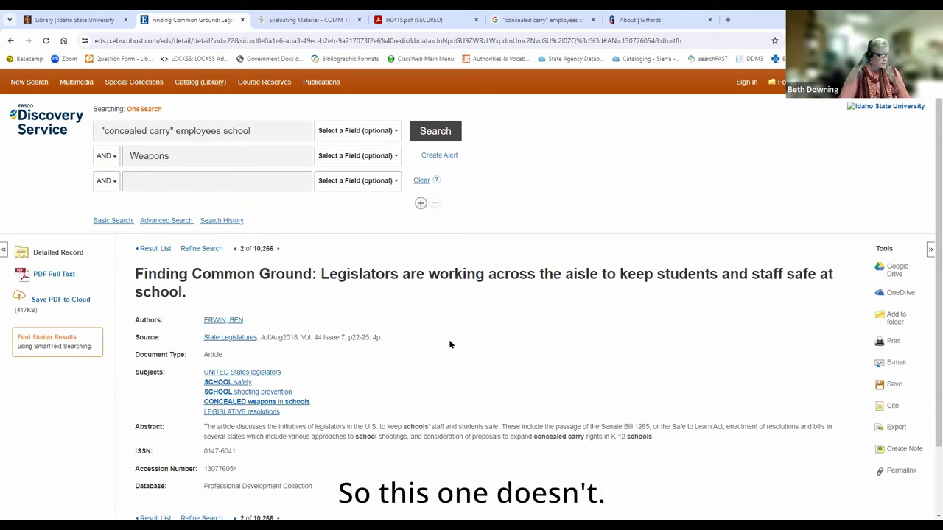
scroll(450, 344, "down", 2)
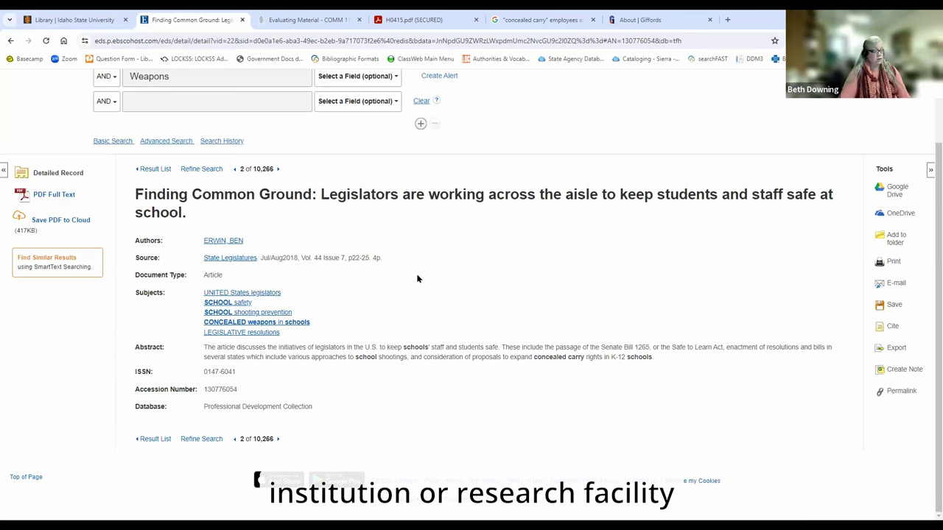
Return to the OneSearch results and examine the record of the academic journal article "Exploring Student, Faculty, and Staff Support for Concealed Firearms on Campus Over Time."
key("alt+Left")
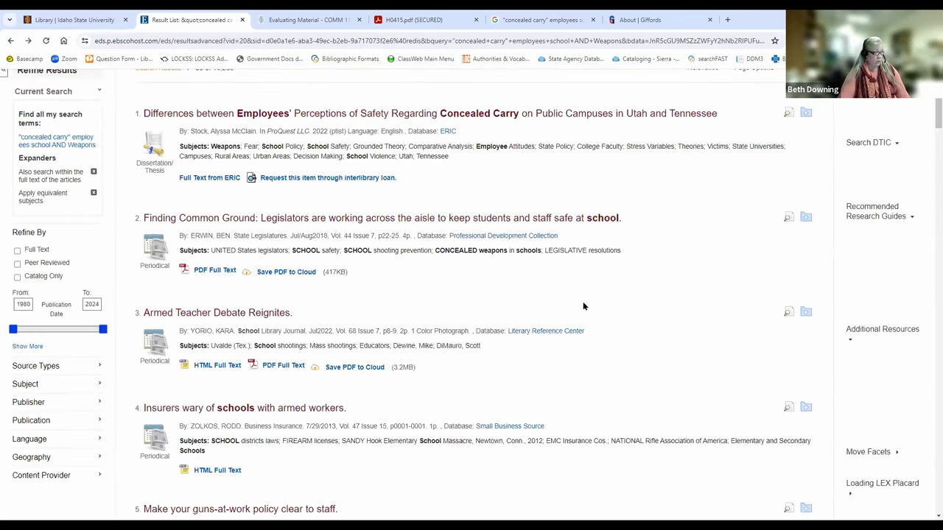
scroll(607, 343, "down", 2)
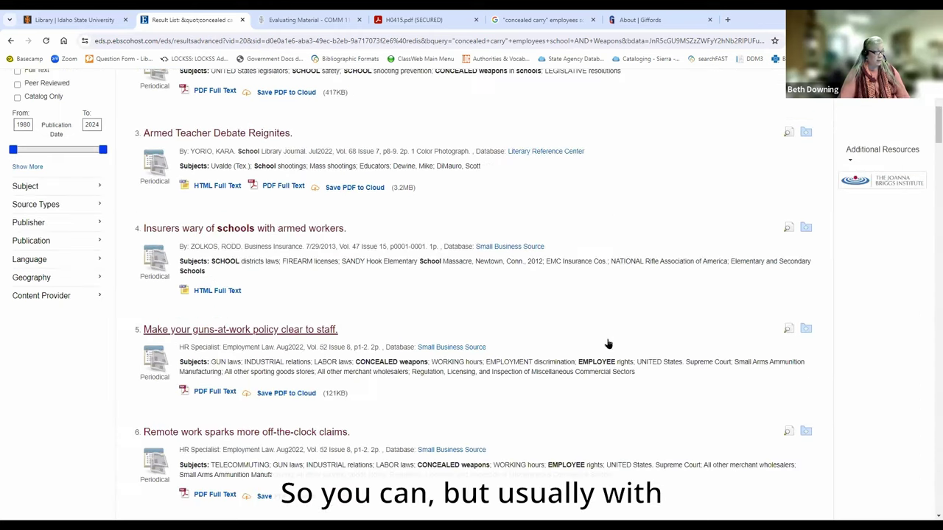
scroll(427, 342, "up", 2)
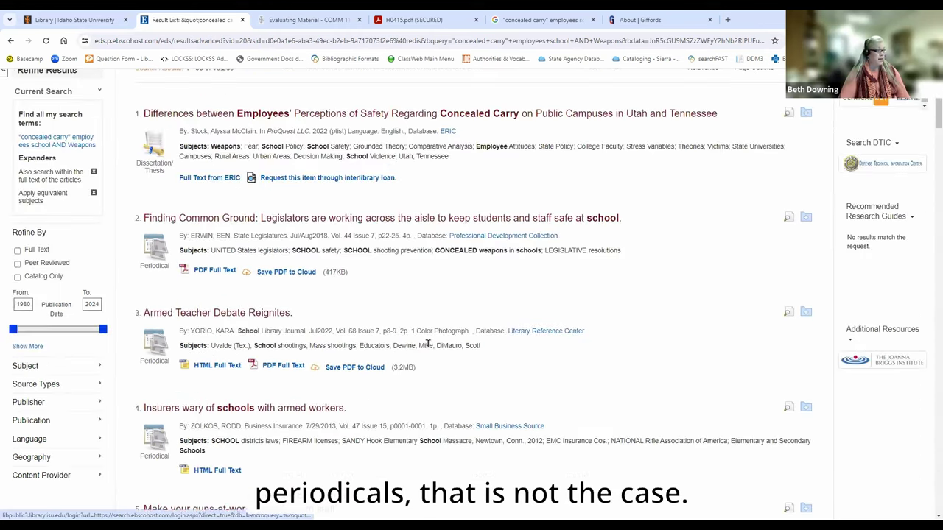
scroll(427, 347, "up", 2)
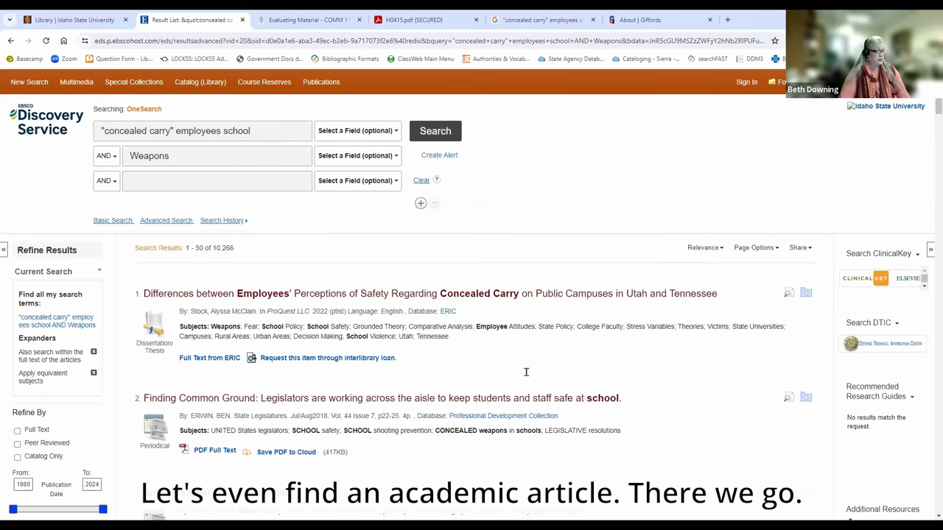
scroll(394, 361, "down", 10)
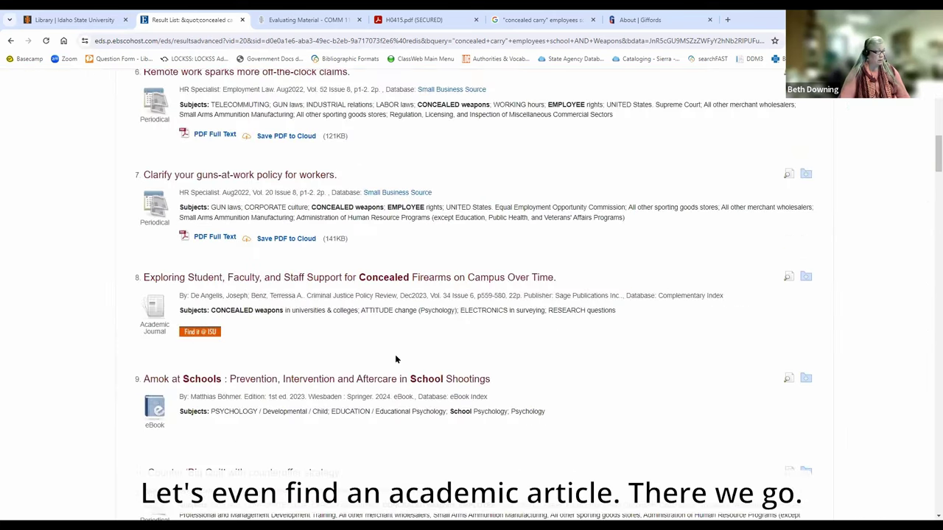
left_click(287, 279)
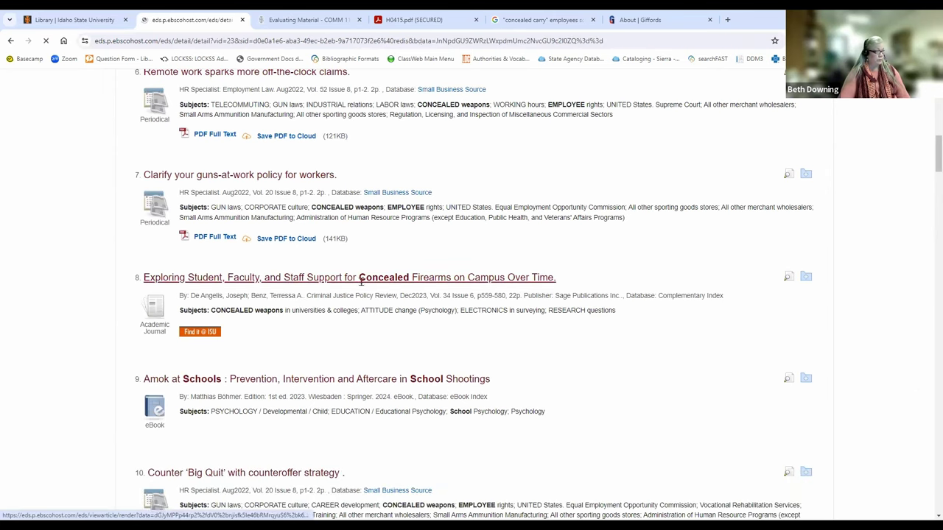
scroll(403, 320, "down", 5)
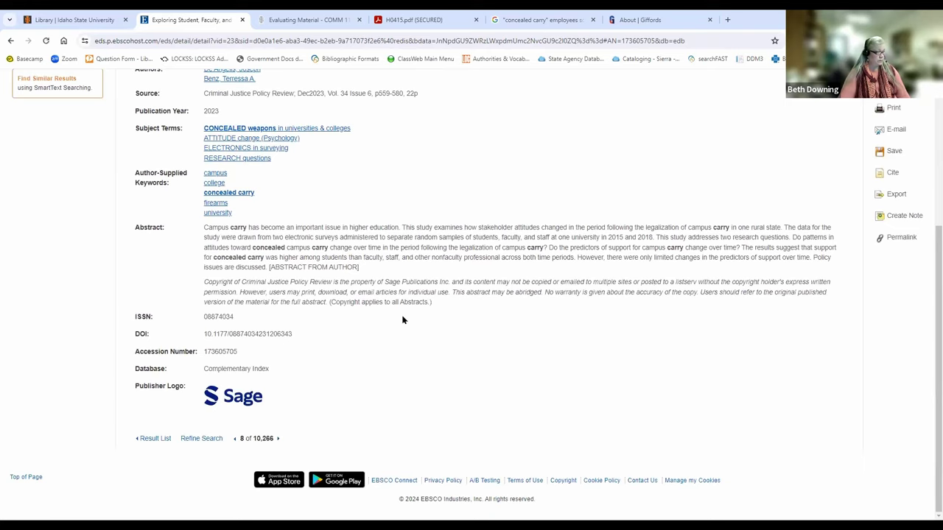
scroll(402, 319, "up", 3)
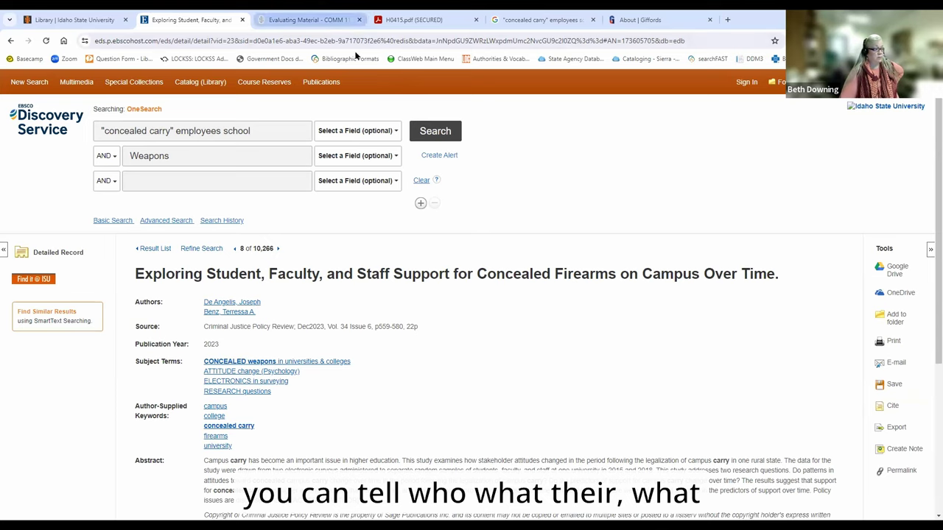
Review the CRAAP Authority questions in the research guide, highlighting the .gov and .org domain examples
left_click(309, 20)
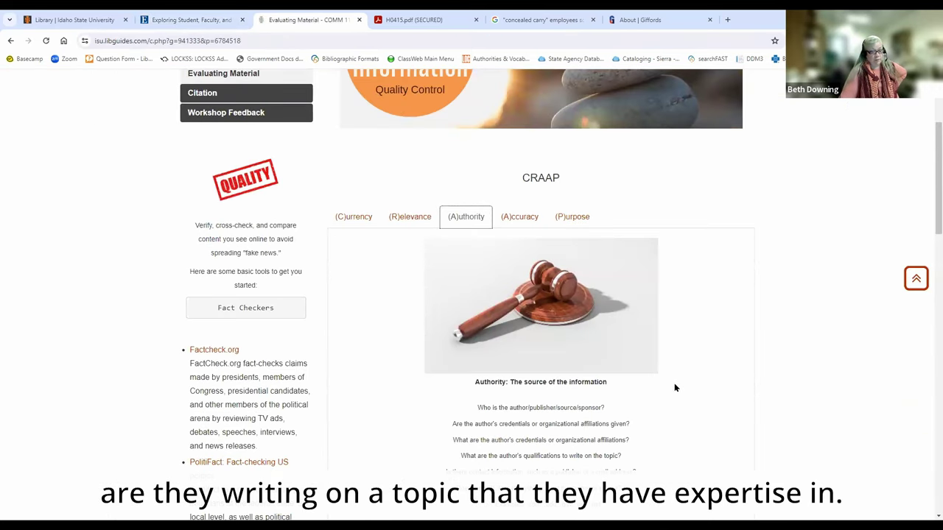
scroll(675, 383, "down", 3)
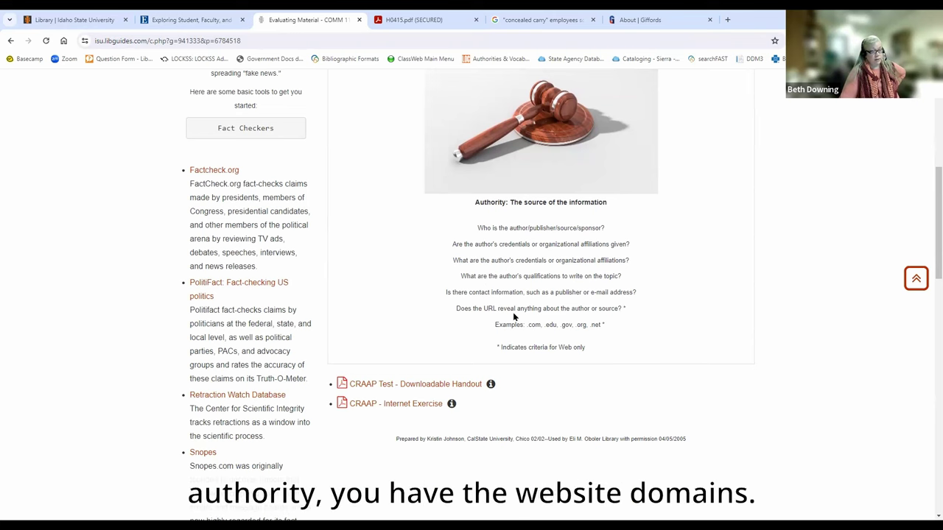
scroll(544, 317, "up", 2)
scroll(543, 317, "down", 2)
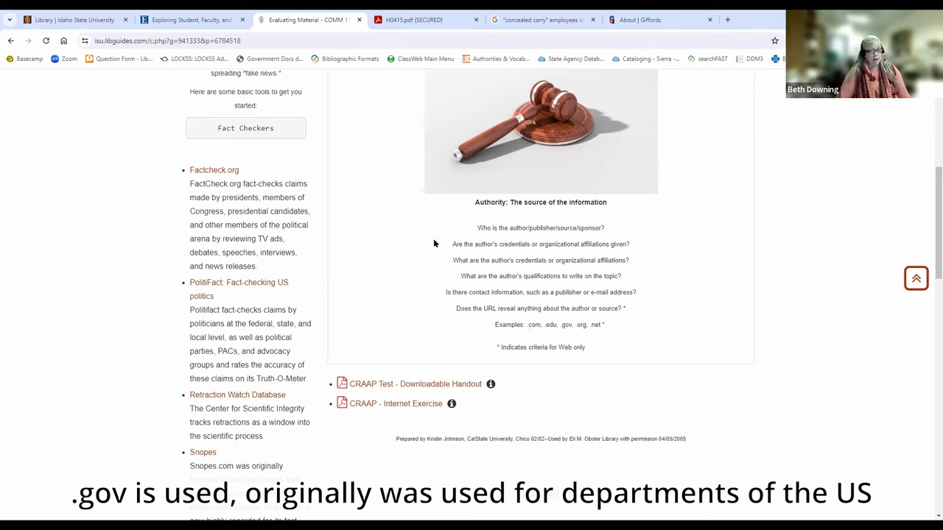
double_click(565, 324)
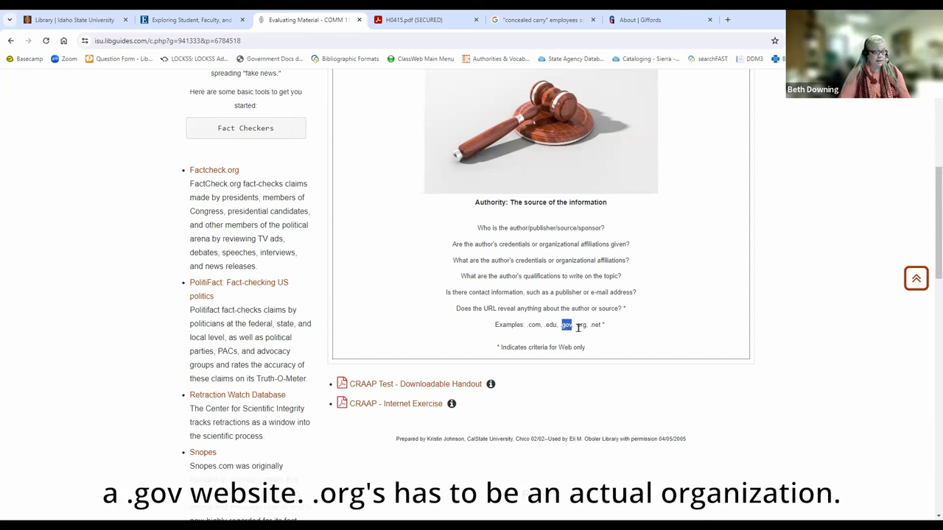
left_click_drag(575, 326, 586, 325)
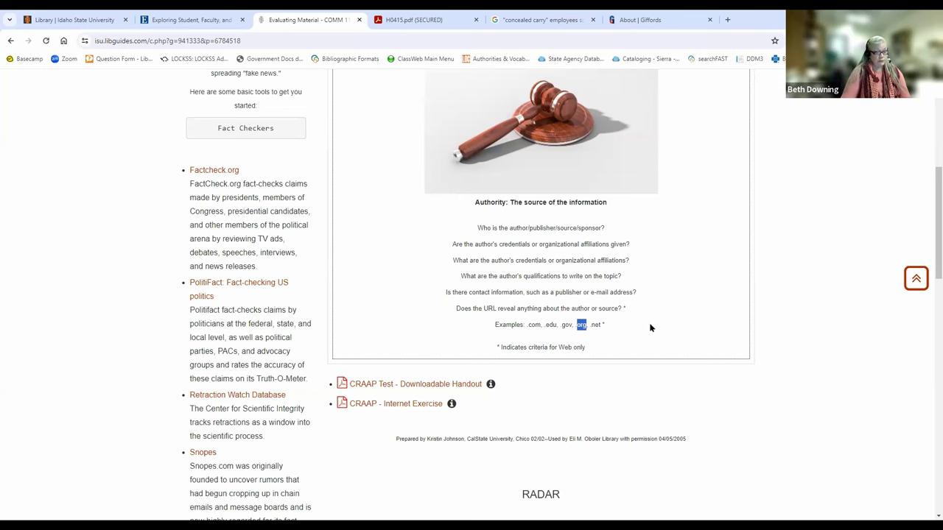
Examine the Accuracy and Purpose criteria of the CRAAP test in the research guide
scroll(651, 328, "up", 2)
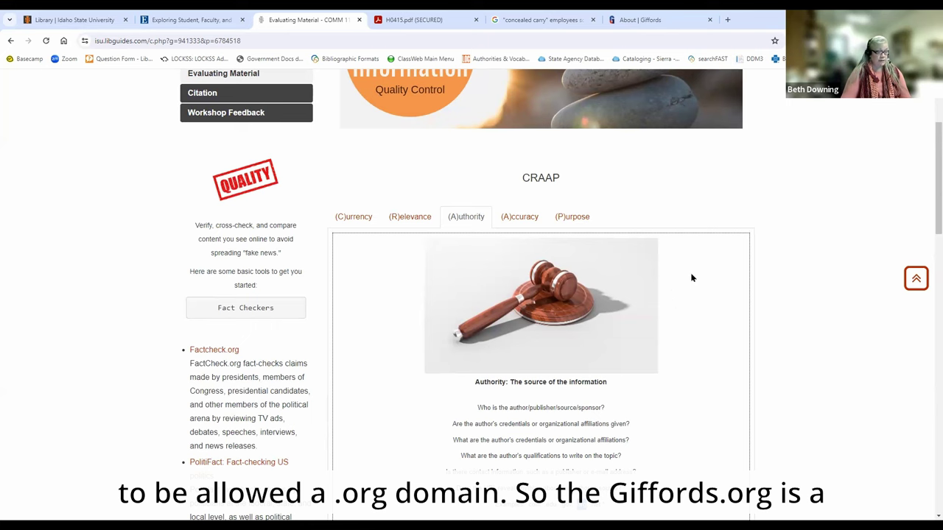
left_click(520, 217)
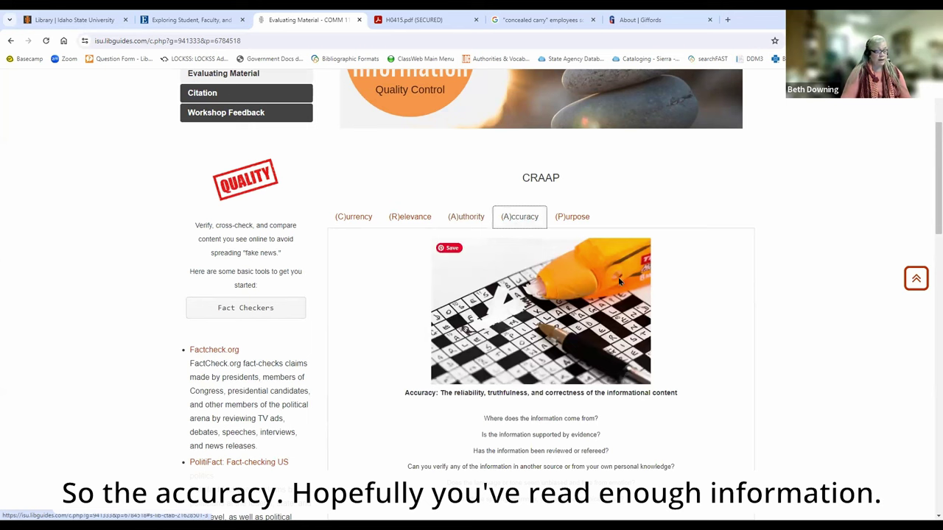
scroll(684, 278, "down", 2)
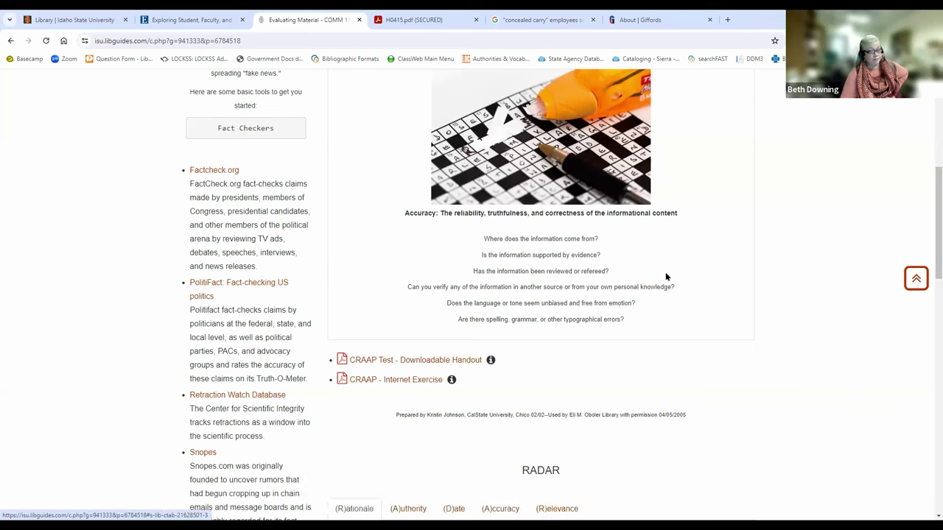
scroll(655, 267, "up", 3)
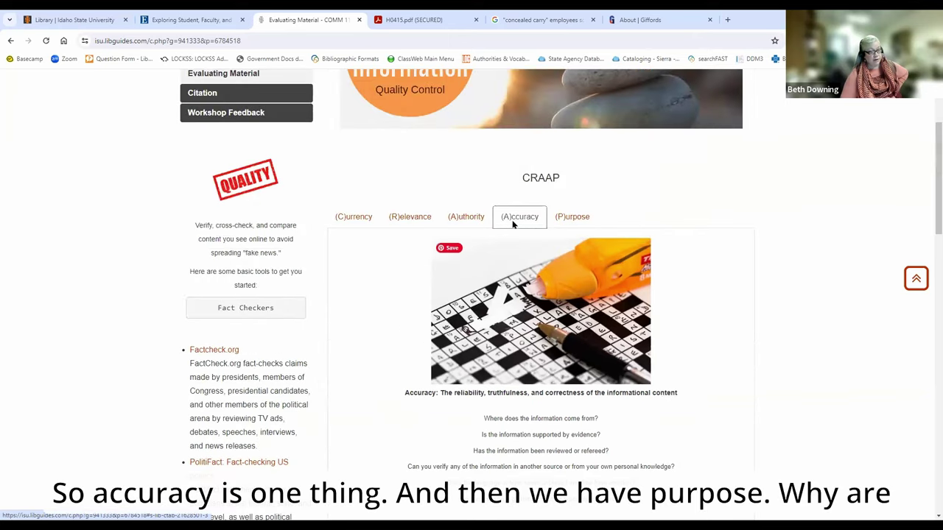
left_click(572, 218)
scroll(687, 316, "down", 3)
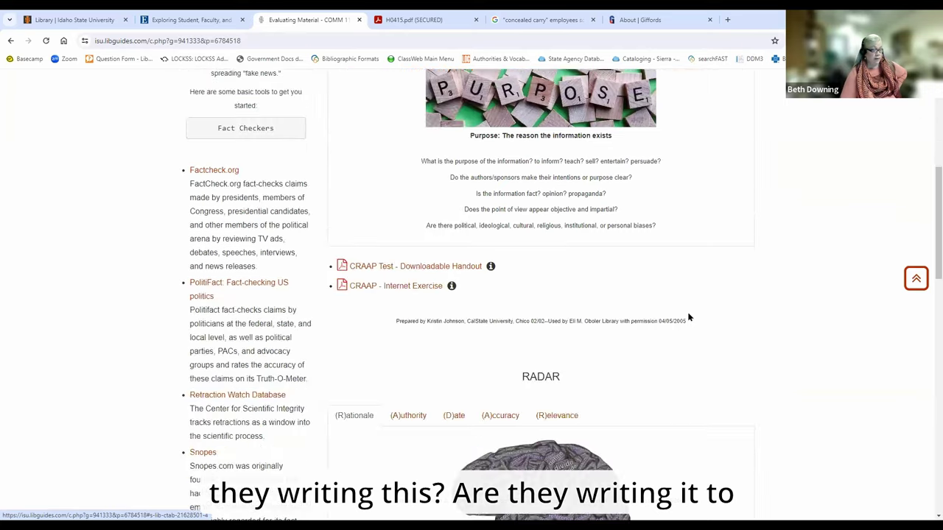
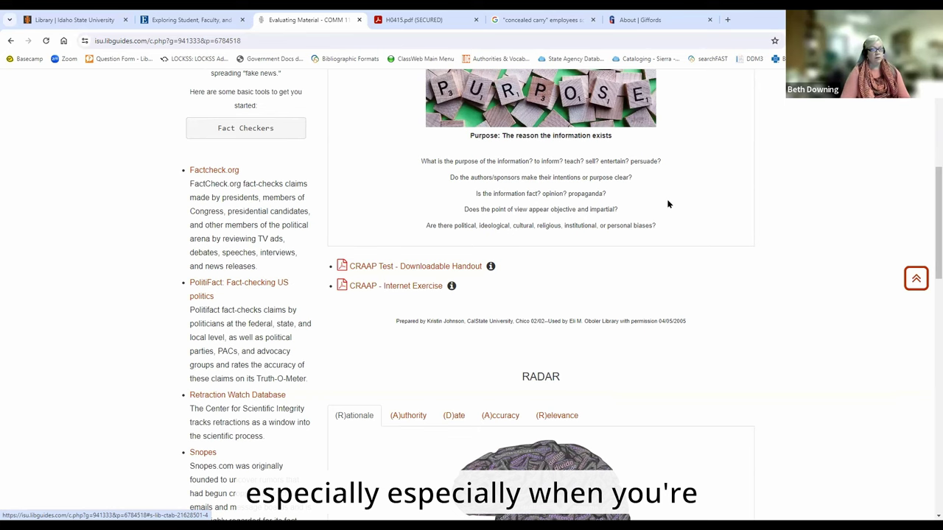
Examine the RADAR and SCORE evaluation methods in the research guide as alternatives to the CRAAP test
scroll(794, 181, "up", 3)
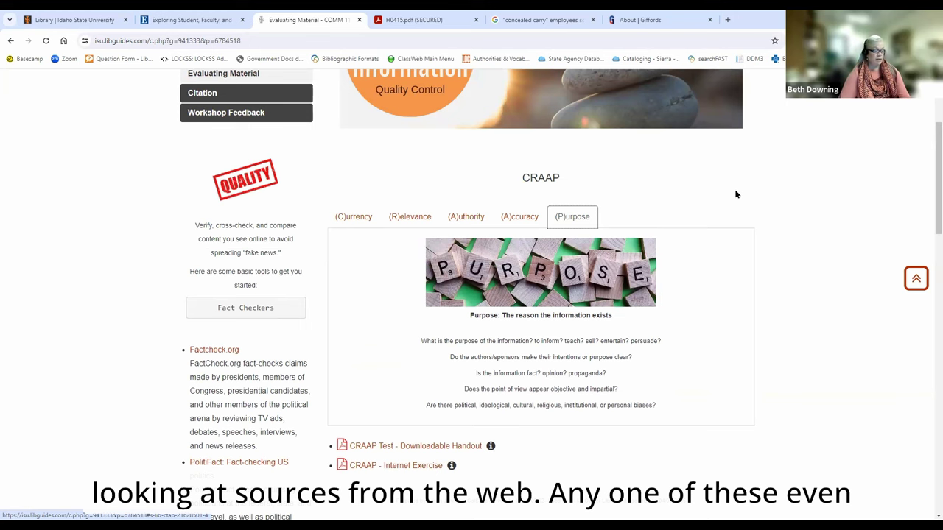
scroll(739, 194, "down", 6)
scroll(754, 206, "down", 4)
scroll(754, 204, "up", 4)
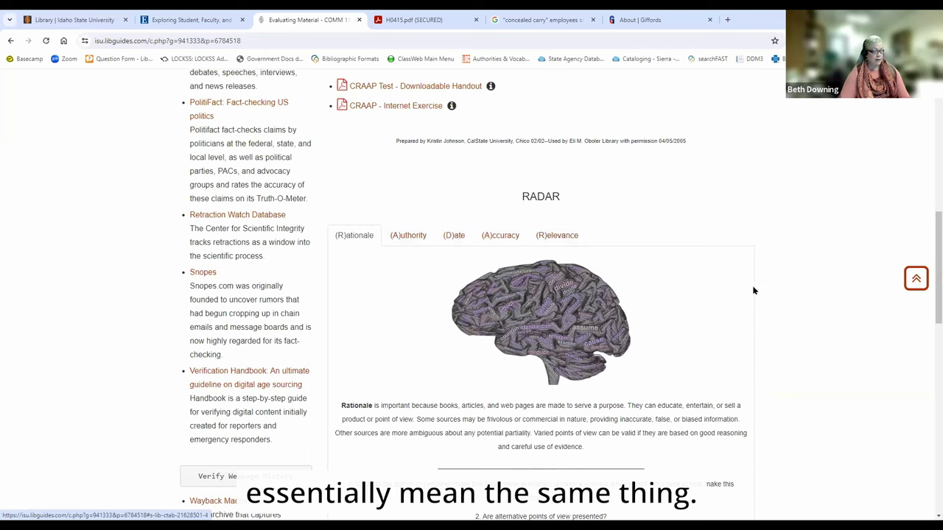
scroll(813, 286, "down", 5)
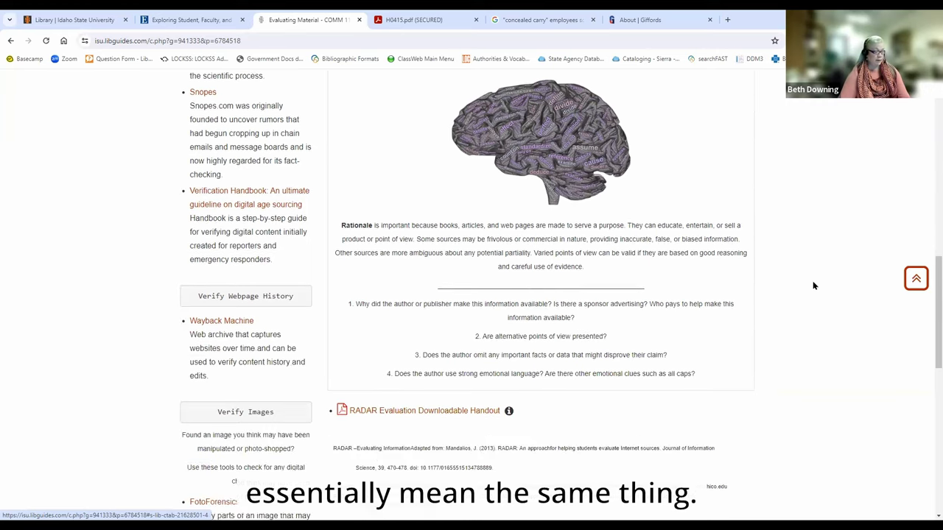
scroll(813, 285, "down", 2)
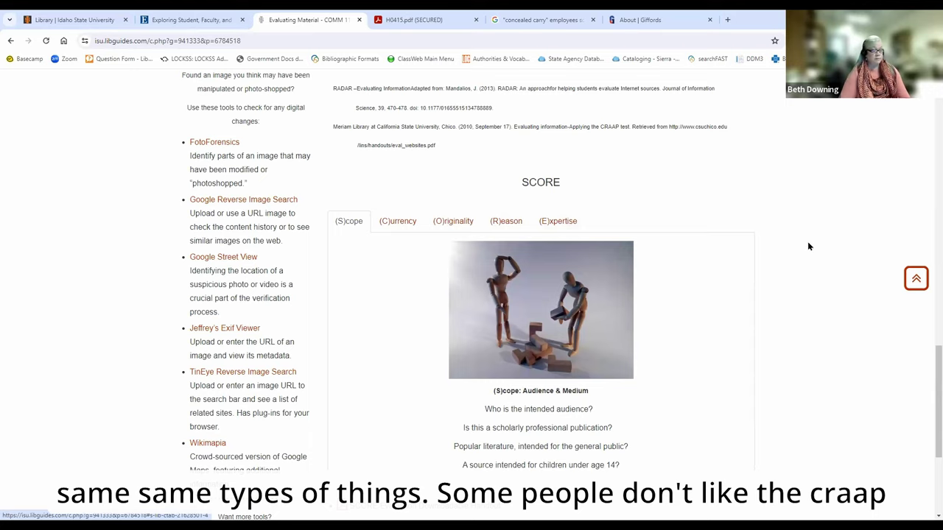
Open the guide's Locating Polls & Statistics page and review its statistics and public opinion poll resources
scroll(807, 243, "up", 15)
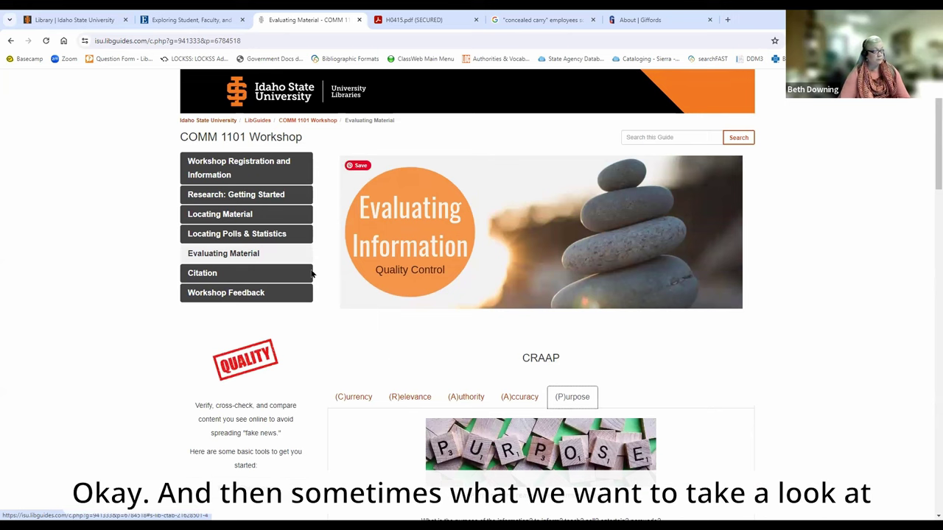
left_click(210, 233)
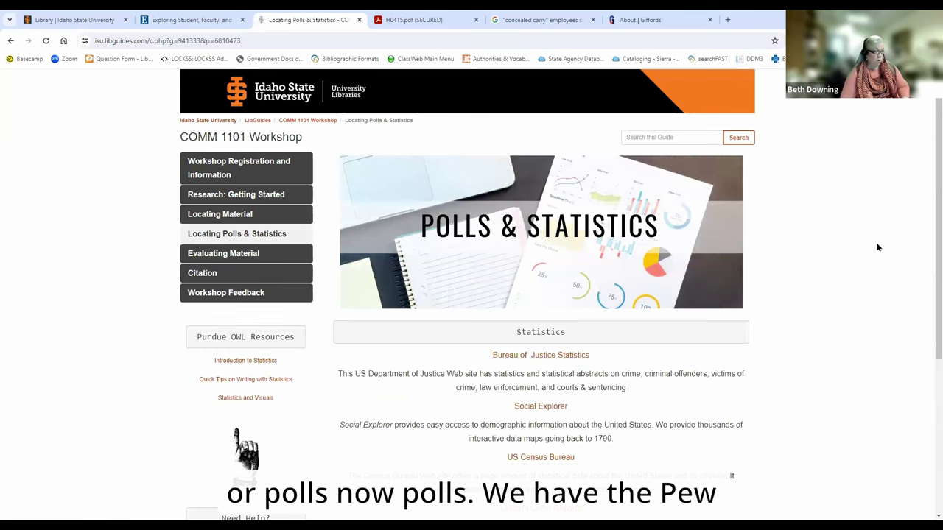
scroll(877, 247, "down", 2)
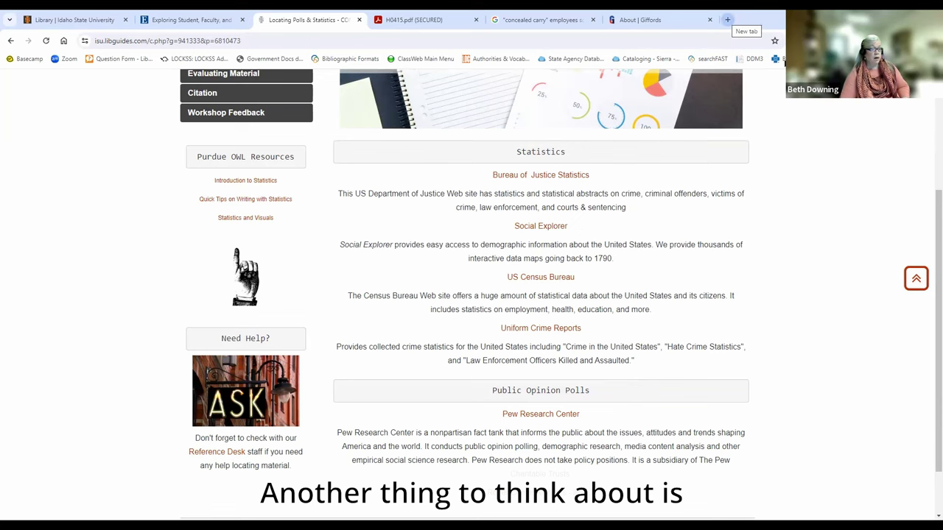
Search Google in a new tab for "statistics +concealed carry" and browse the results down to the related searches
left_click(727, 20)
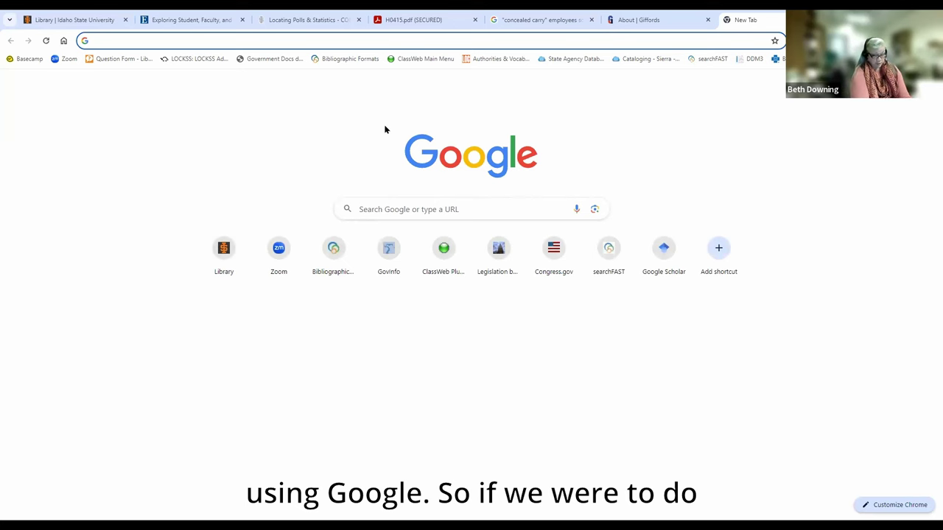
type("concealed ")
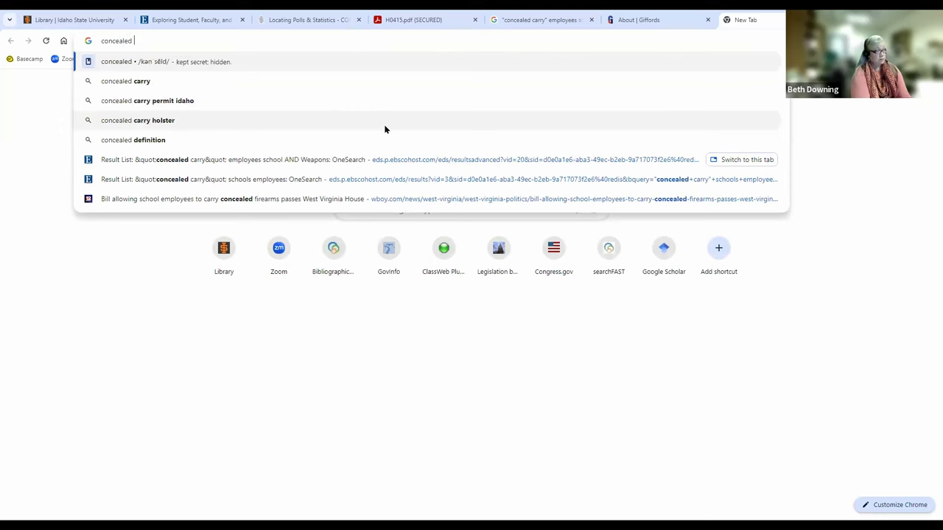
type("carry")
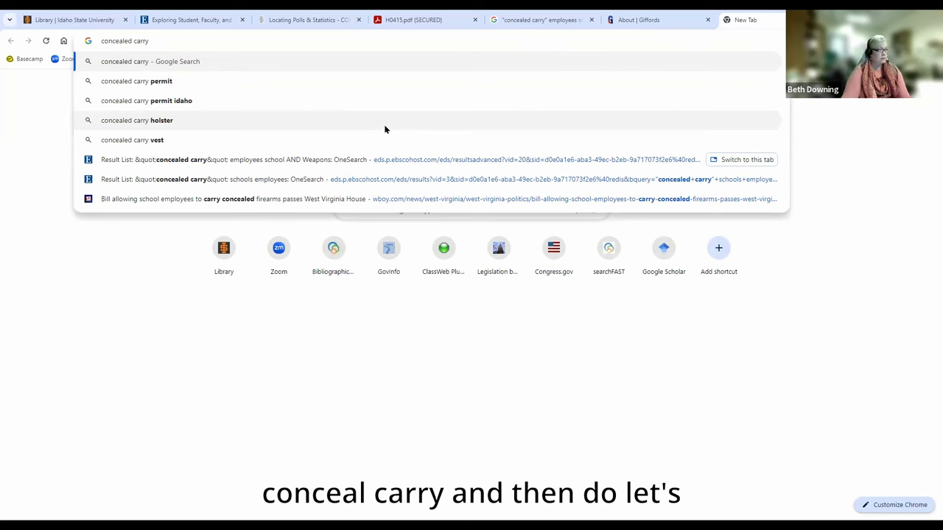
left_click(104, 41)
type("statistic")
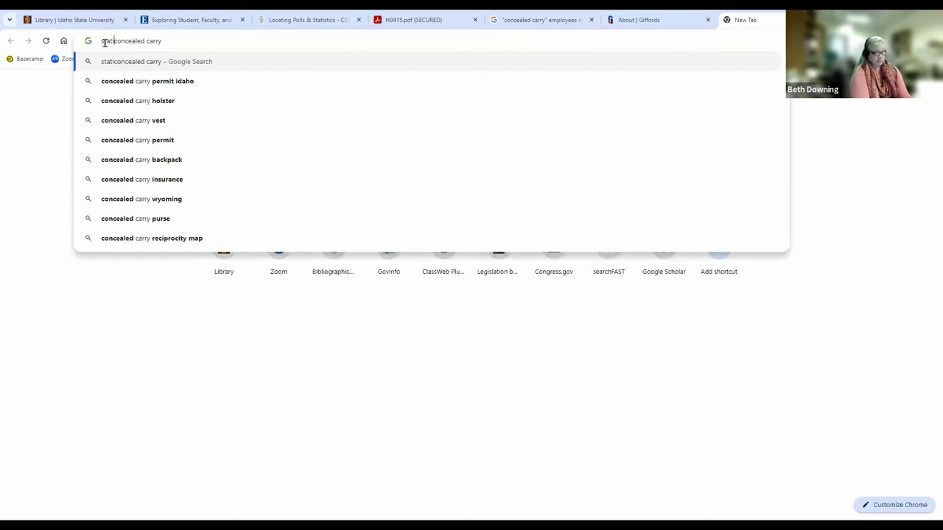
type("s +")
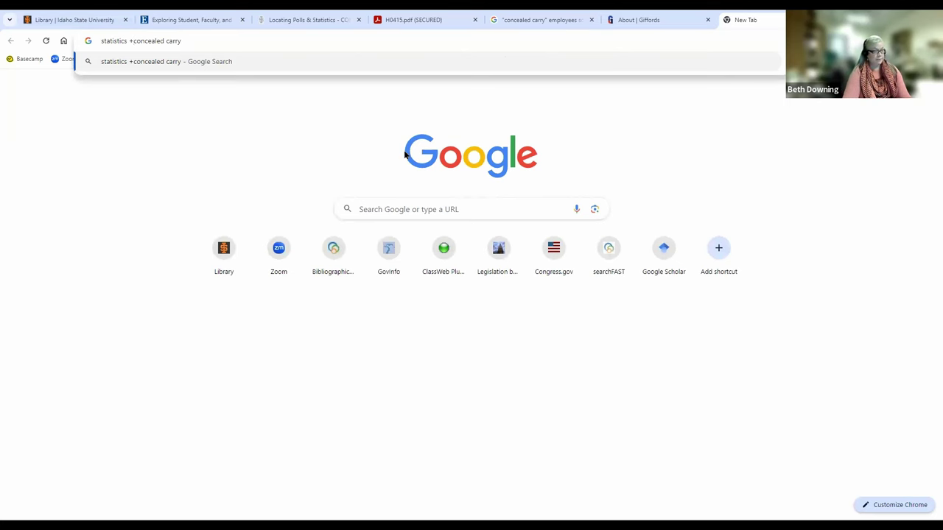
key("Return")
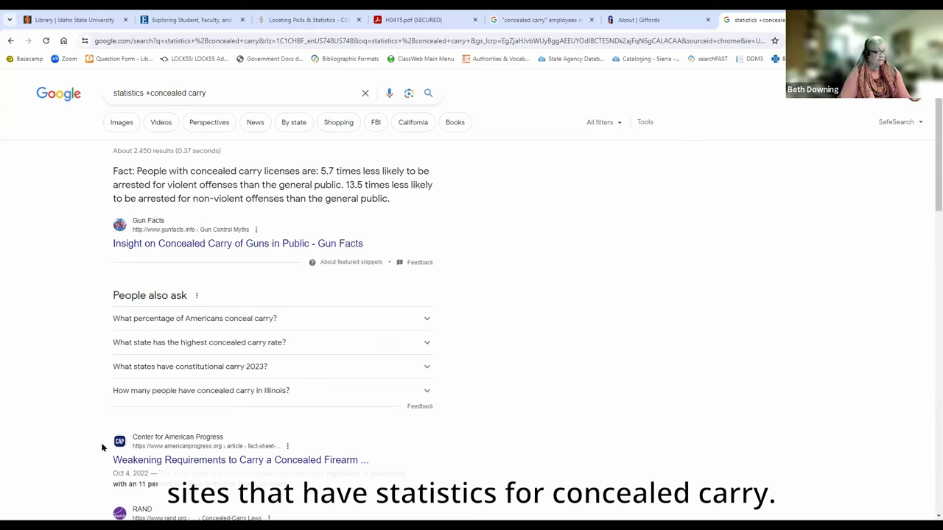
scroll(93, 439, "down", 2)
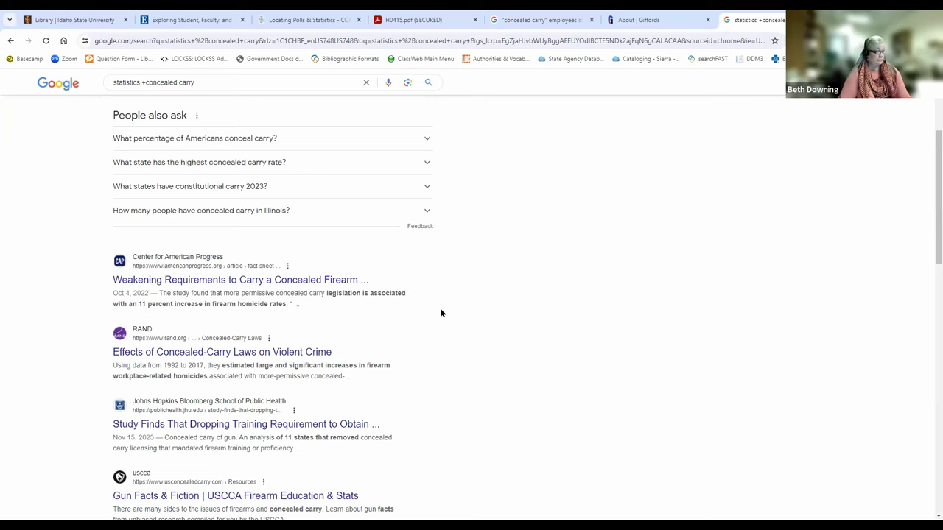
scroll(441, 313, "down", 2)
scroll(440, 313, "down", 2)
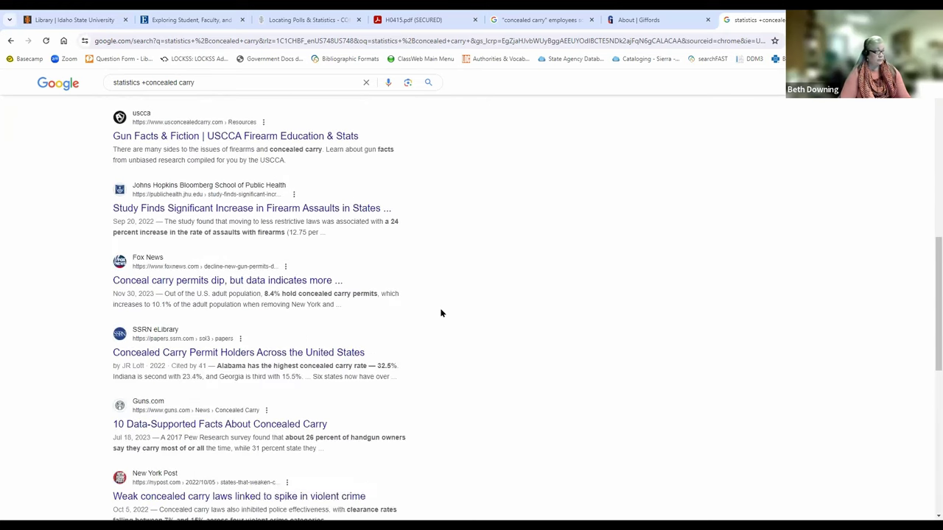
scroll(440, 310, "down", 2)
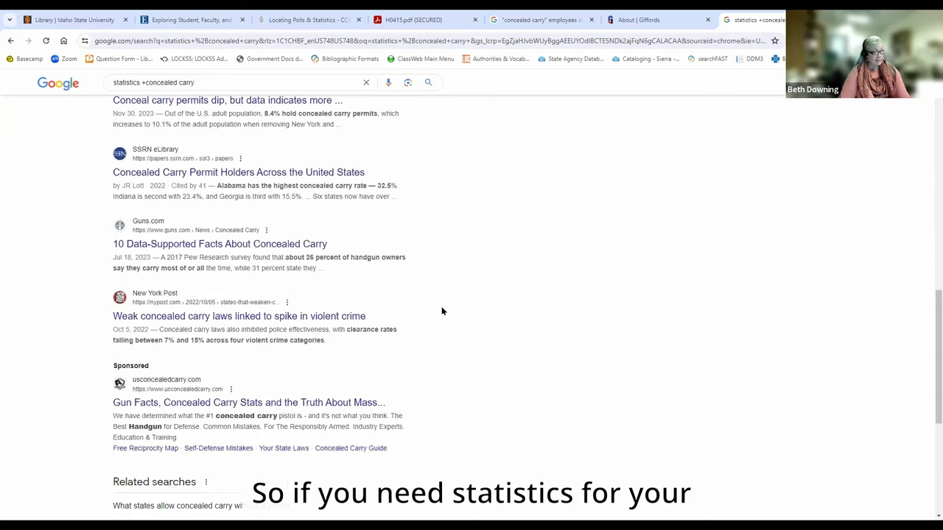
scroll(438, 313, "down", 2)
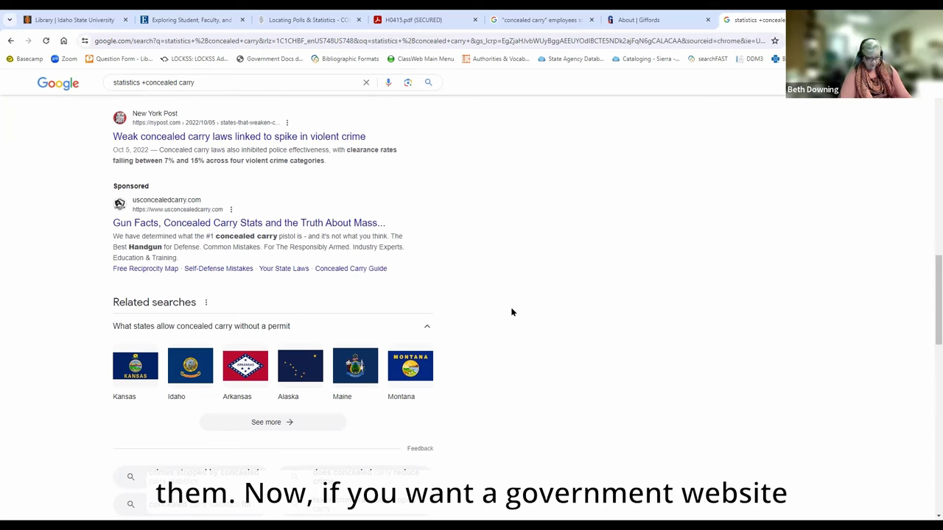
Restrict the Google search to government websites by adding "+site:.gov" to the query
left_click(229, 84)
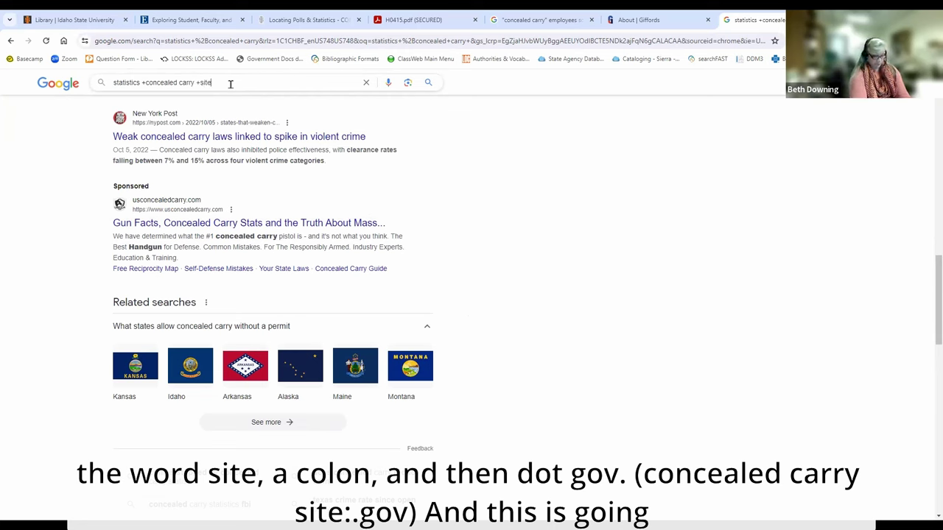
type("+site:")
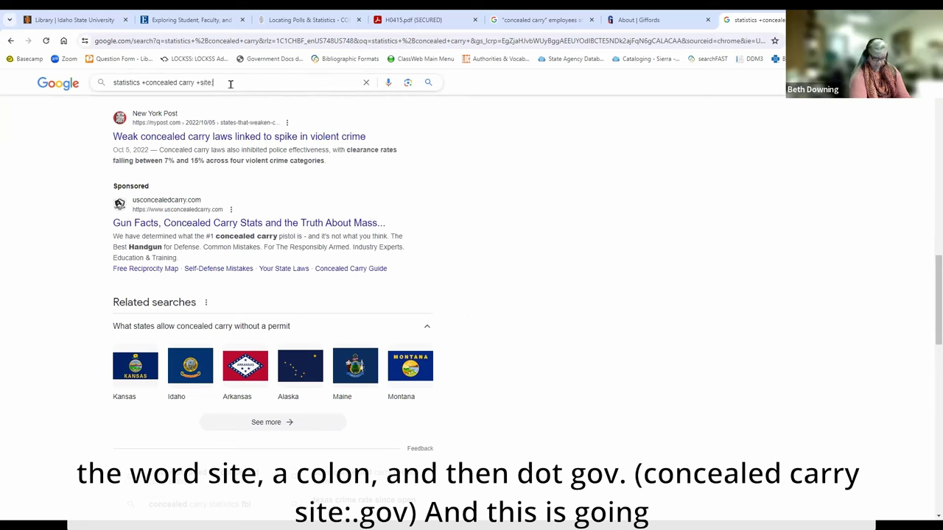
type(".gov")
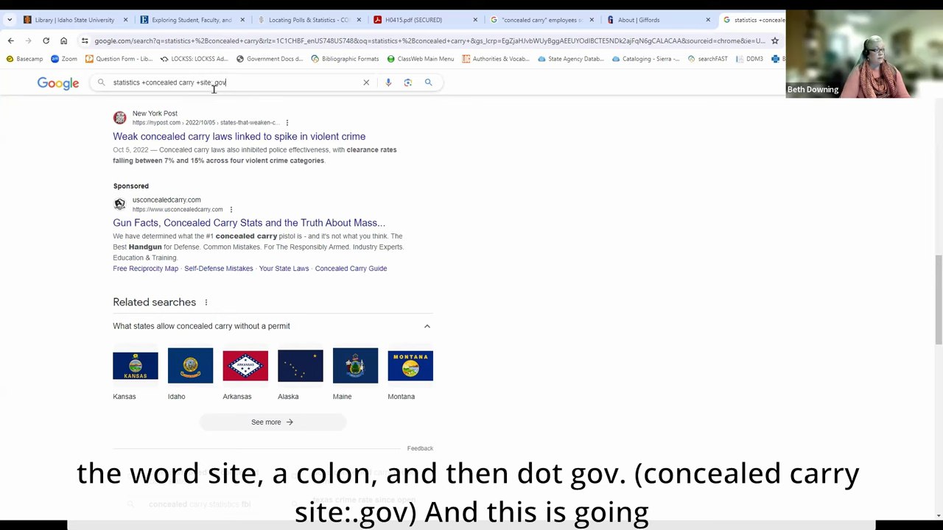
left_click(428, 84)
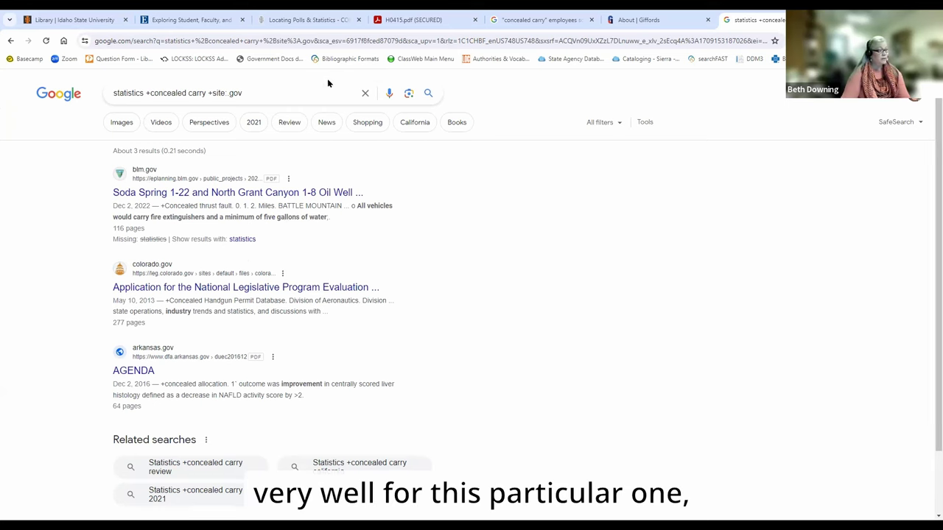
Remove the .gov site restriction, rerun the search for "statistics +concealed carry" and browse the results
left_click(258, 93)
left_click_drag(258, 93, 209, 93)
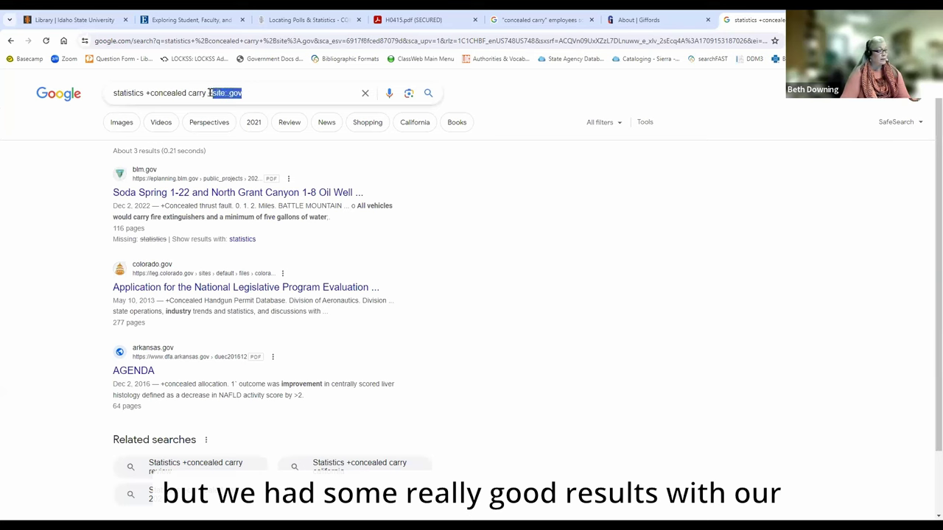
key("BackSpace")
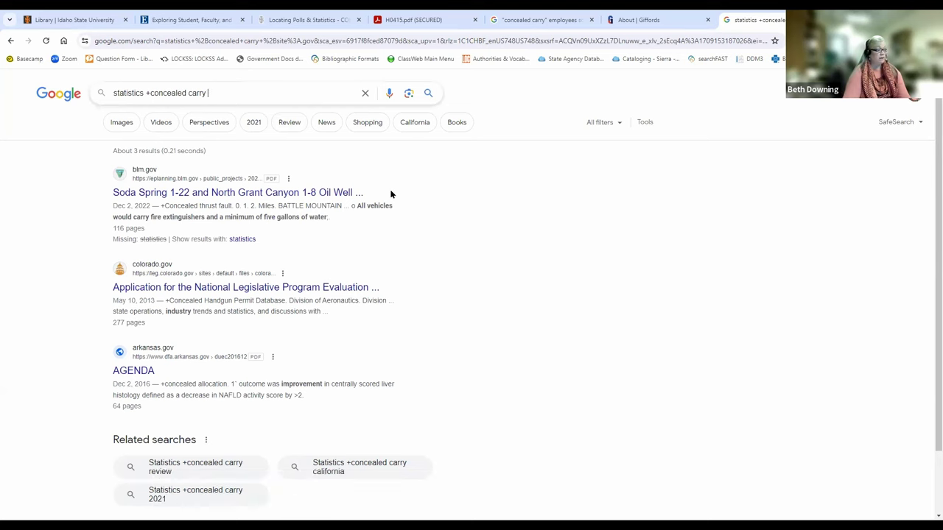
key("Return")
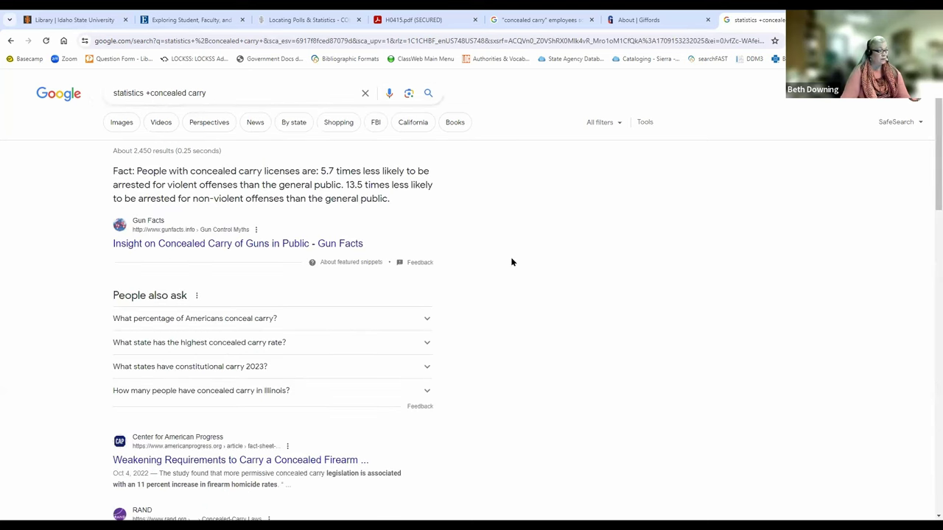
scroll(510, 261, "down", 3)
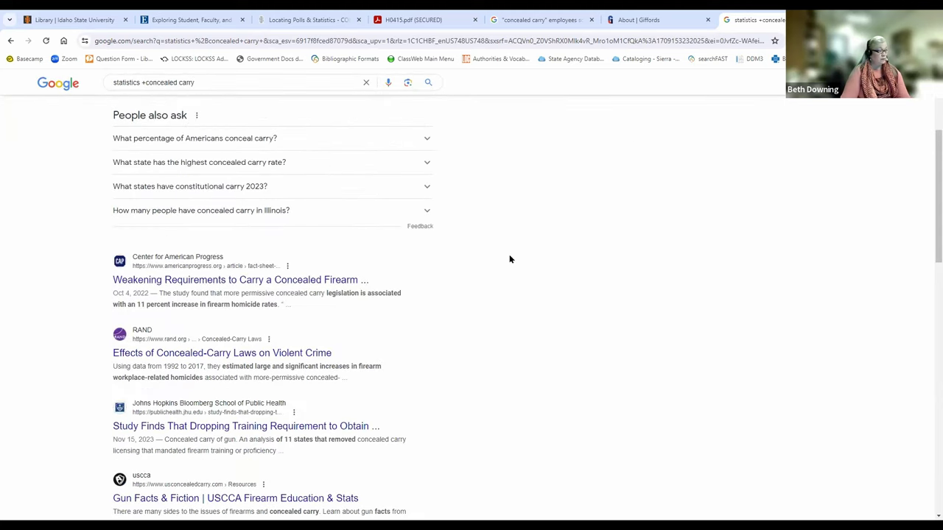
scroll(509, 257, "down", 9)
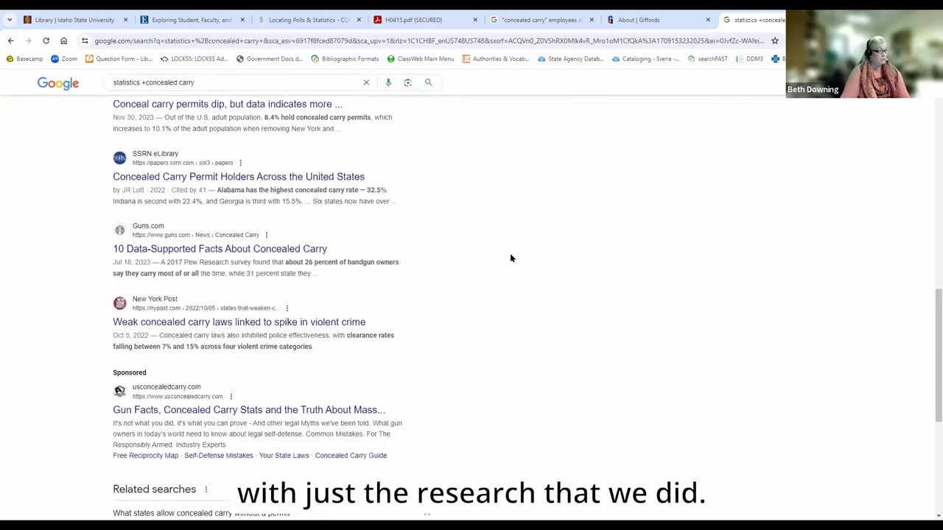
scroll(509, 258, "down", 5)
scroll(512, 257, "up", 2)
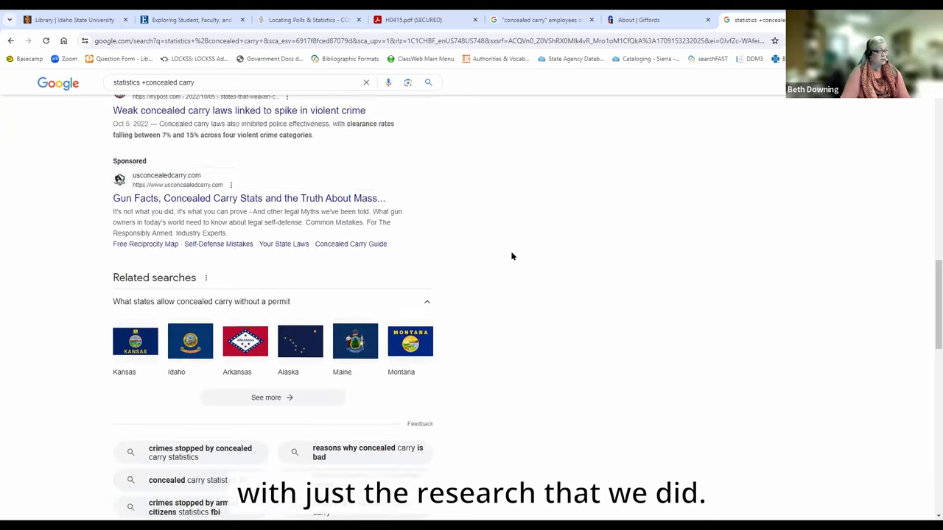
scroll(512, 256, "up", 12)
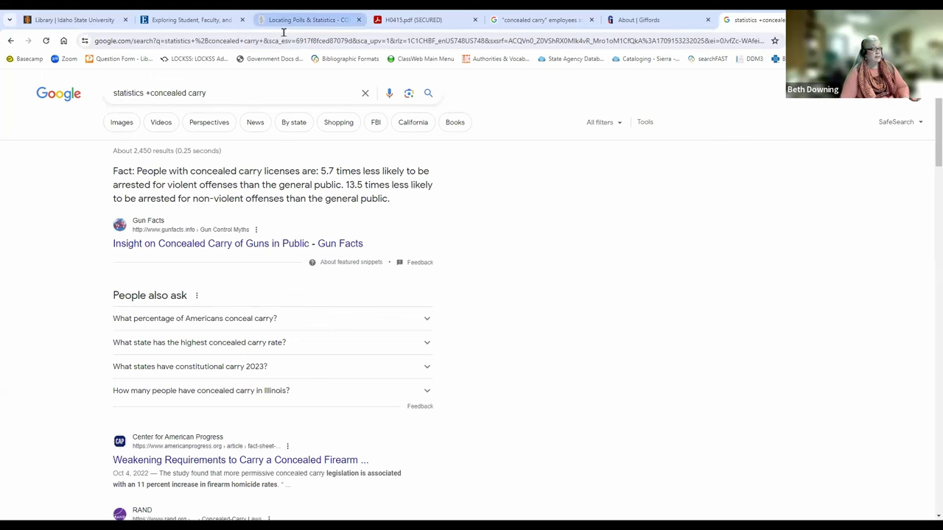
Open the COMM 1101 guide's Citation page and review its style guide links and academic integrity section
left_click(302, 20)
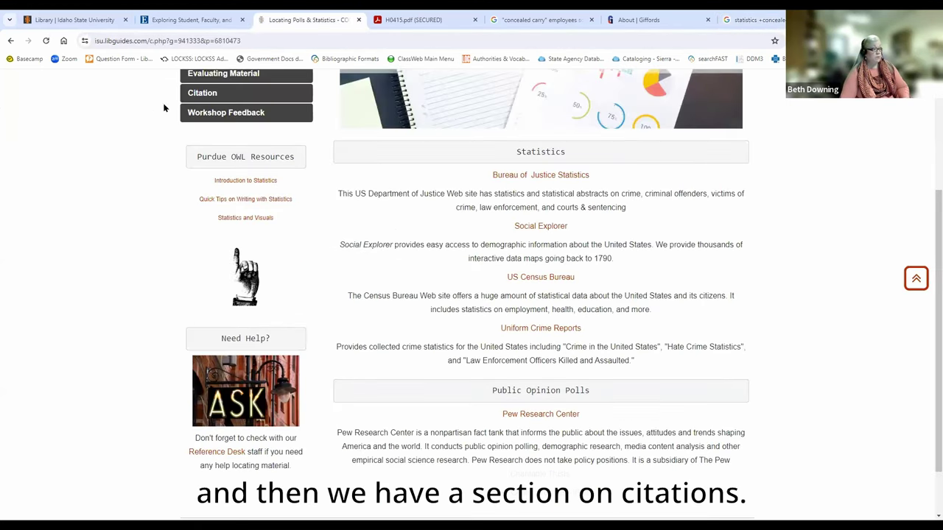
left_click(205, 95)
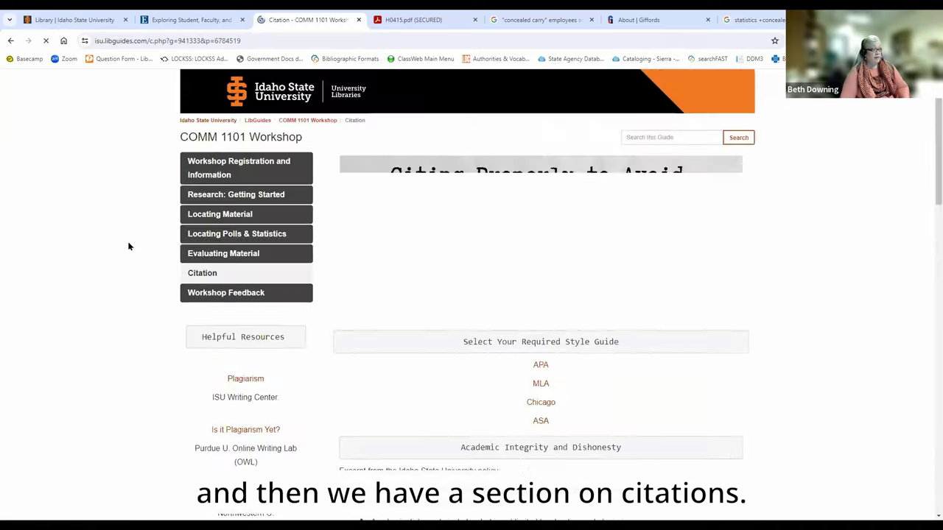
scroll(771, 299, "down", 3)
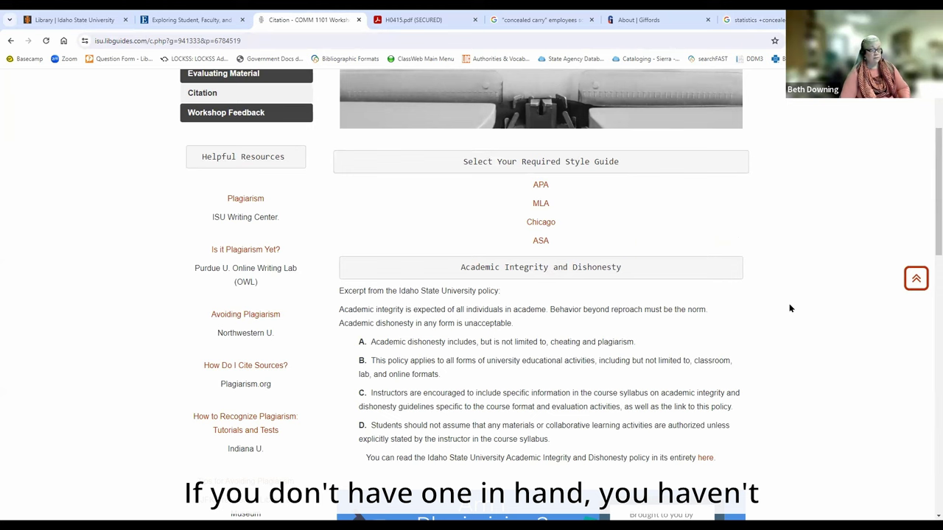
scroll(789, 308, "down", 2)
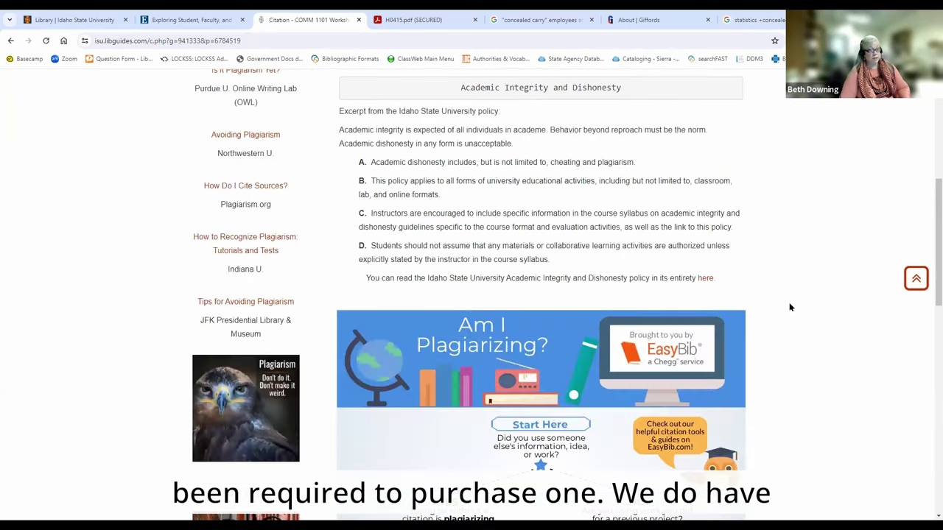
scroll(789, 303, "up", 2)
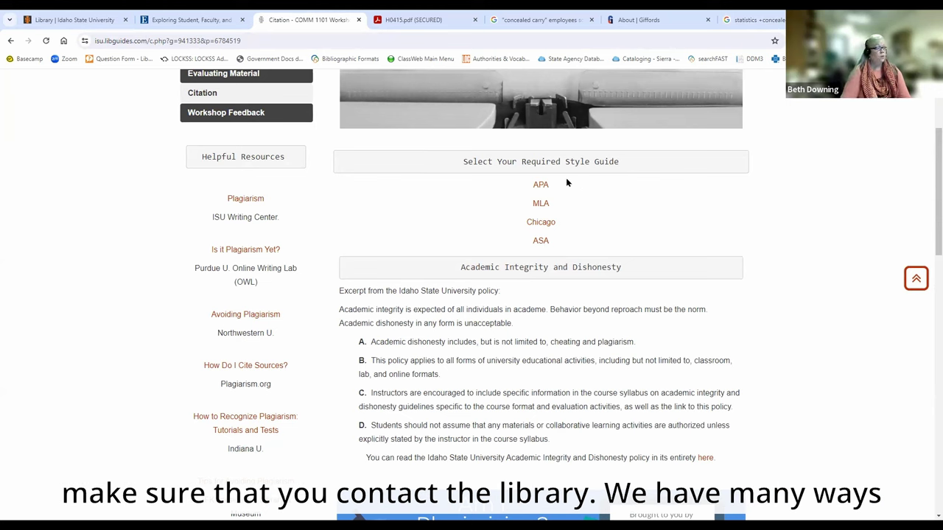
Review the library homepage's contact options, opening the Need Help? chat and the Email a Librarian question form
left_click(74, 22)
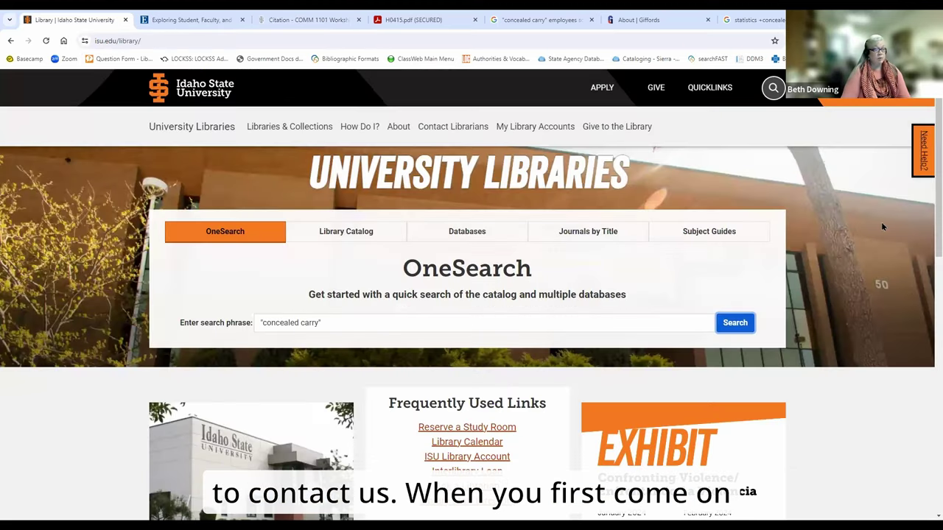
left_click(924, 142)
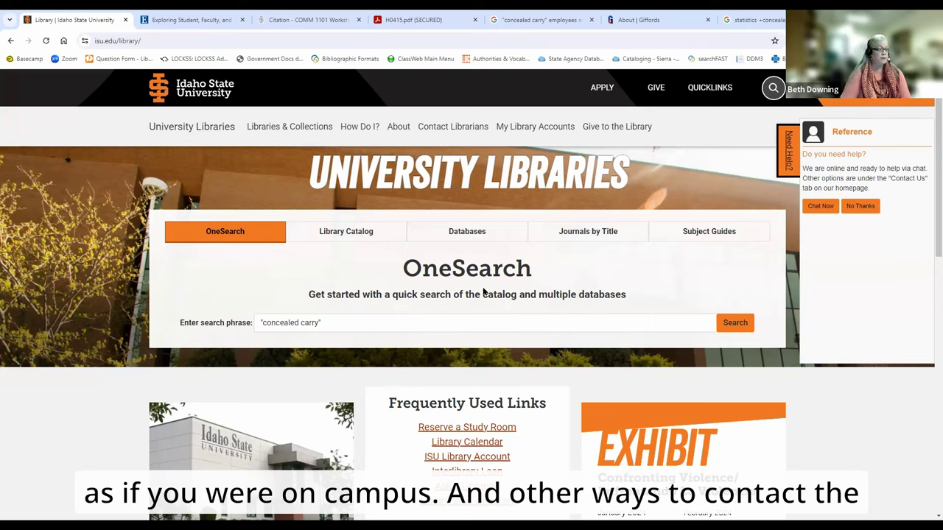
mouse_move(433, 125)
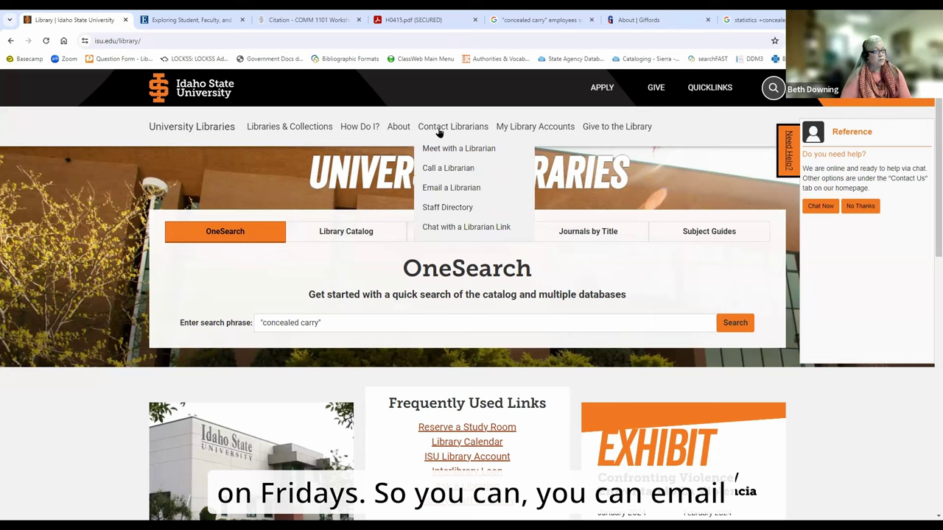
left_click(437, 190)
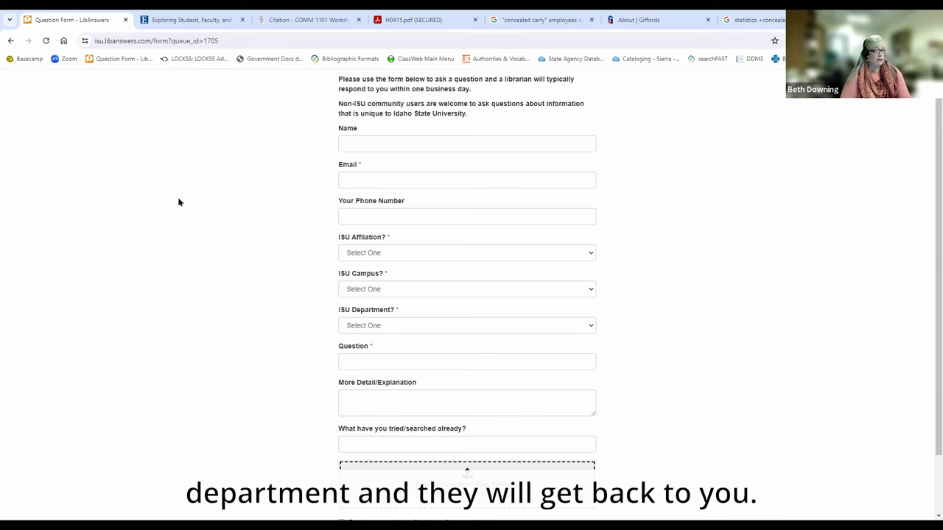
left_click(11, 41)
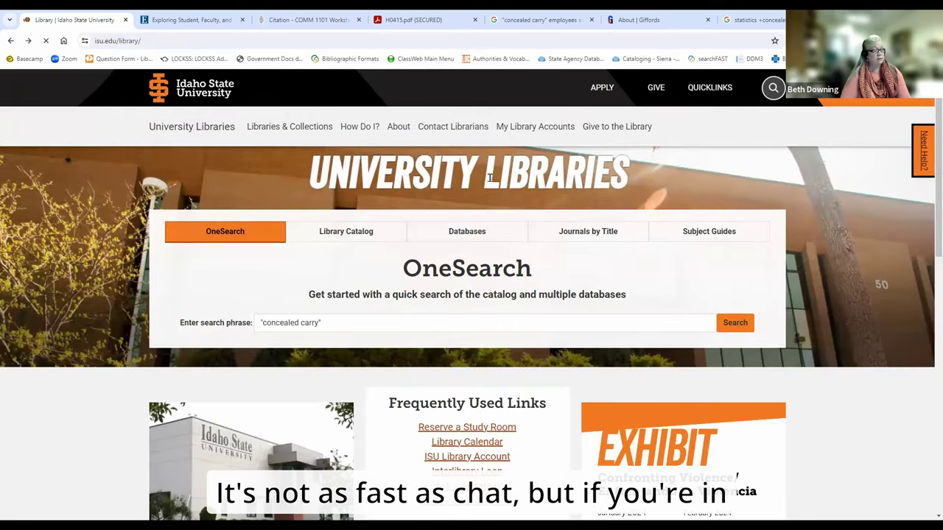